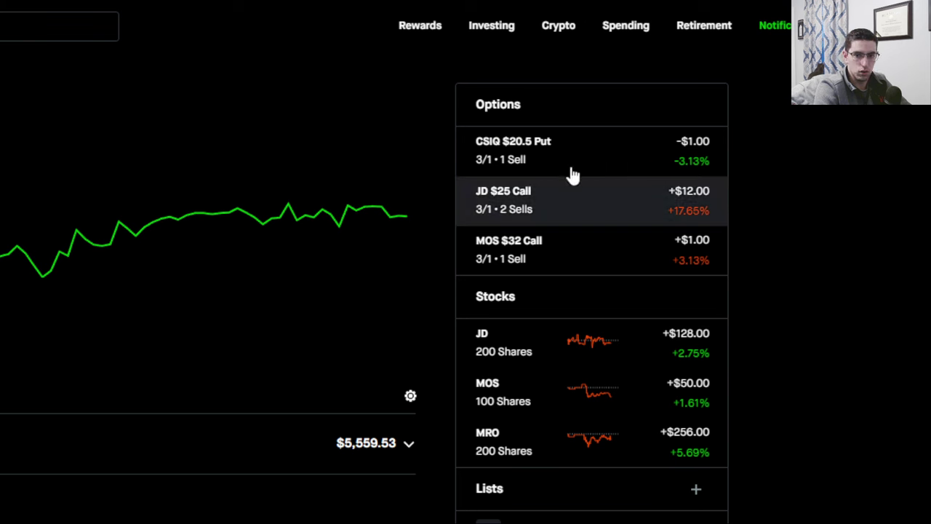
scroll(646, 193, "down", 1)
scroll(655, 185, "up", 1)
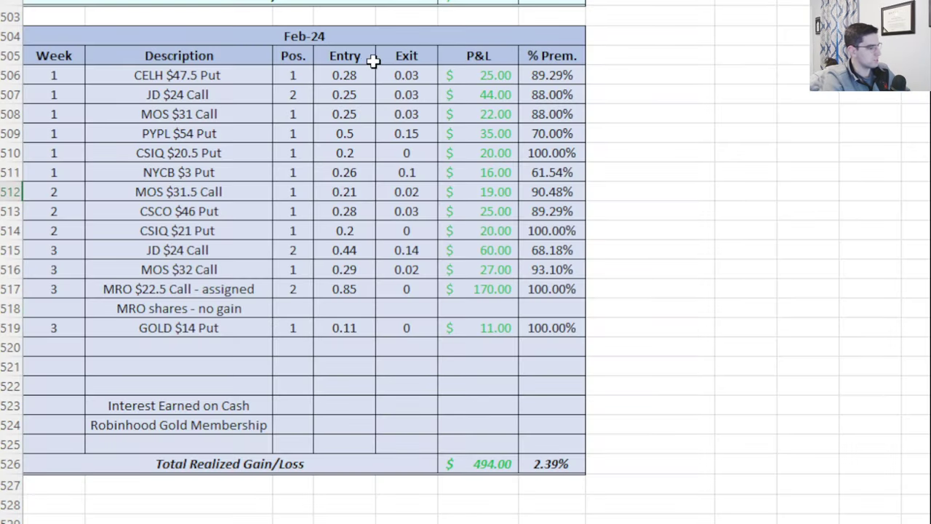
Review the week 3 trades in the Feb-24 table: JD, MOS, the assigned MRO calls and shares, the GOLD put, and their P&L.
left_click_drag(75, 251, 551, 331)
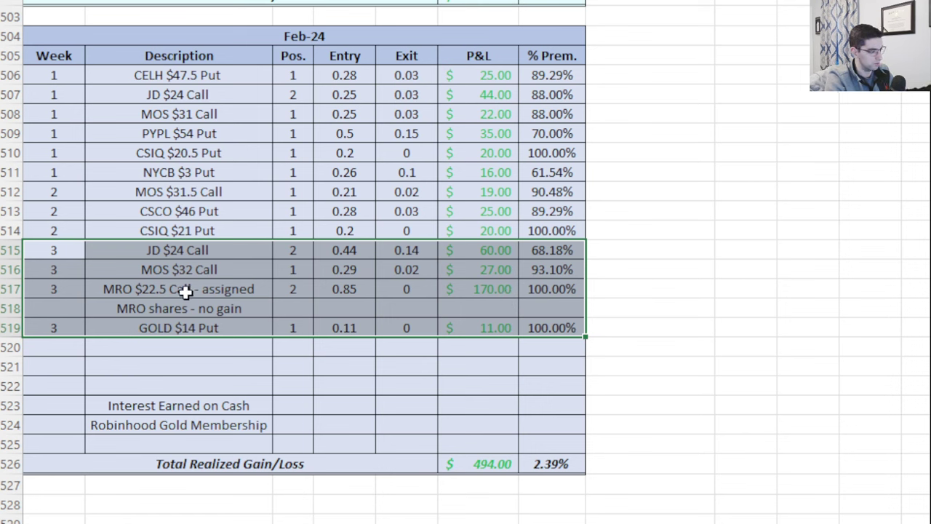
left_click_drag(67, 289, 536, 291)
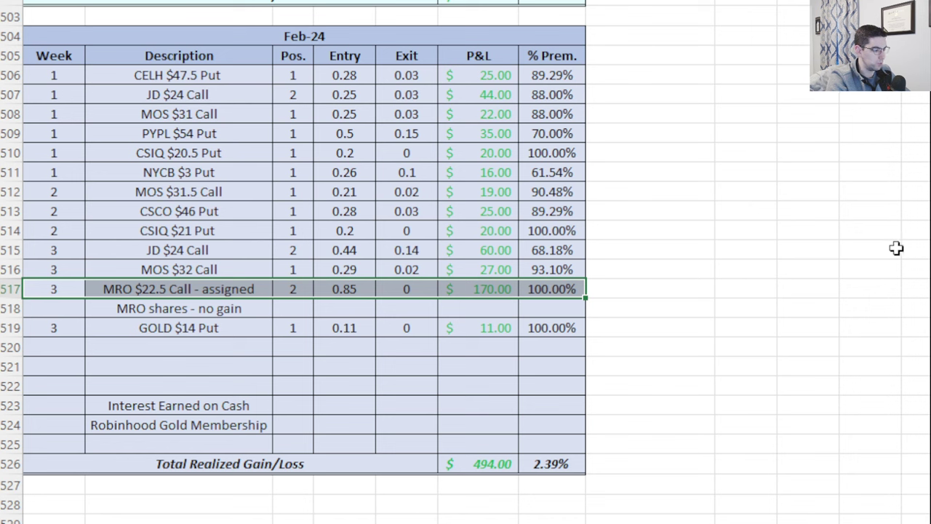
left_click(103, 308)
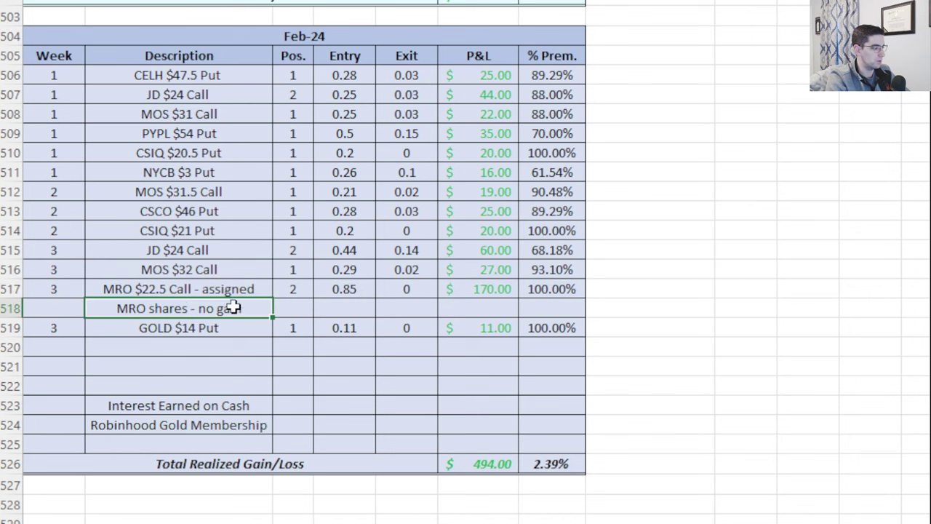
left_click_drag(58, 308, 553, 303)
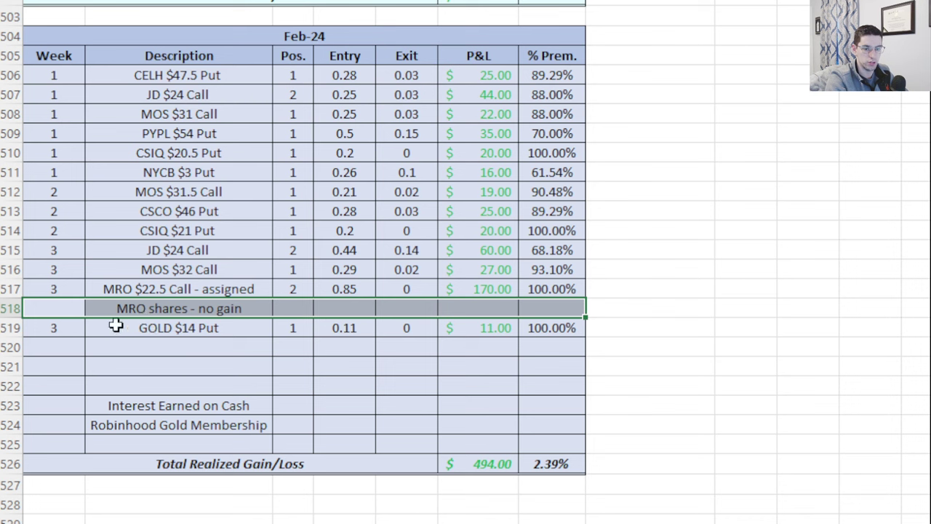
left_click_drag(63, 332, 536, 328)
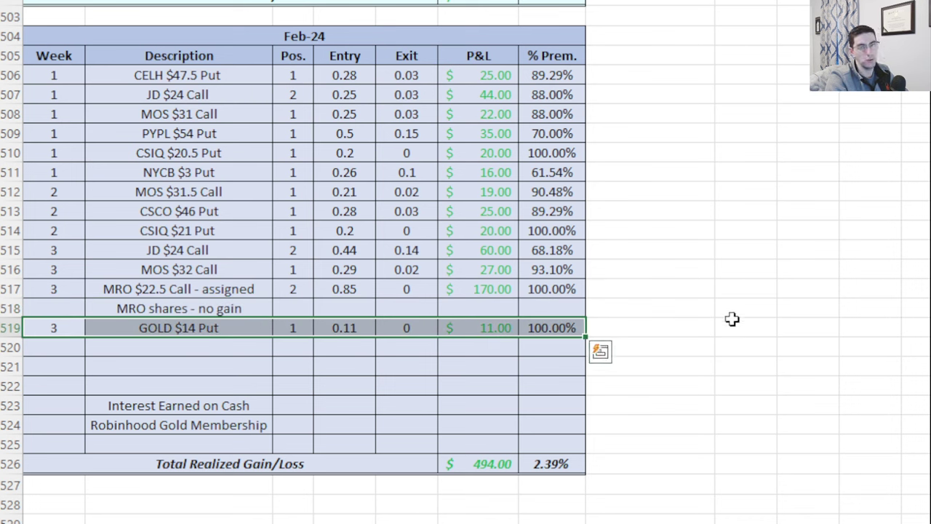
left_click(339, 329)
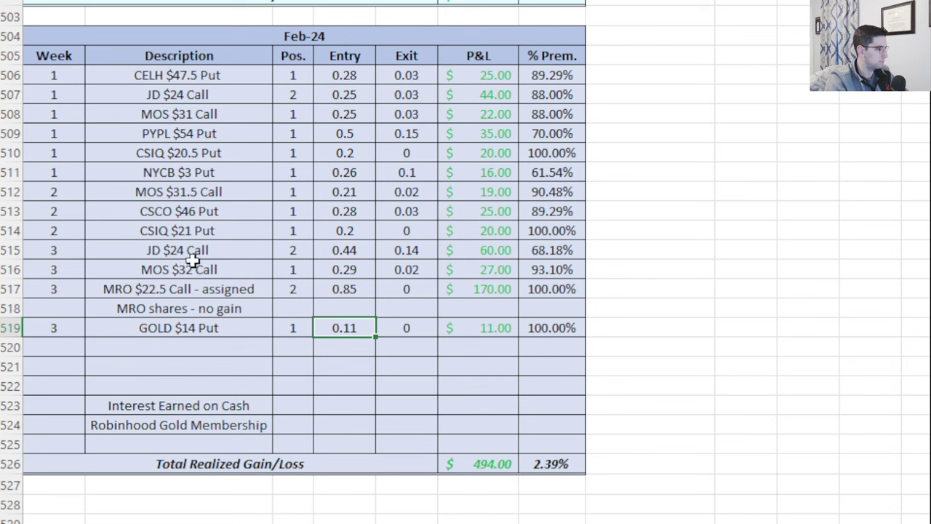
left_click_drag(493, 251, 494, 333)
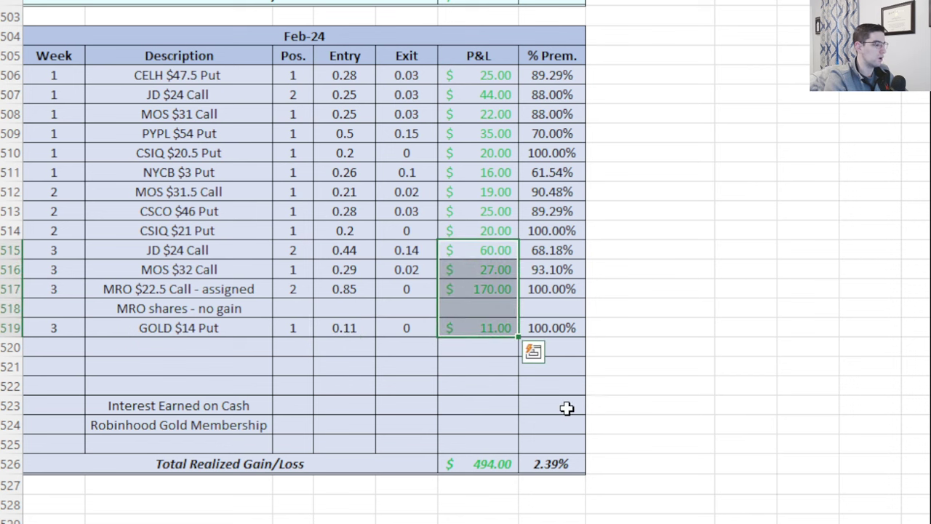
left_click(723, 412)
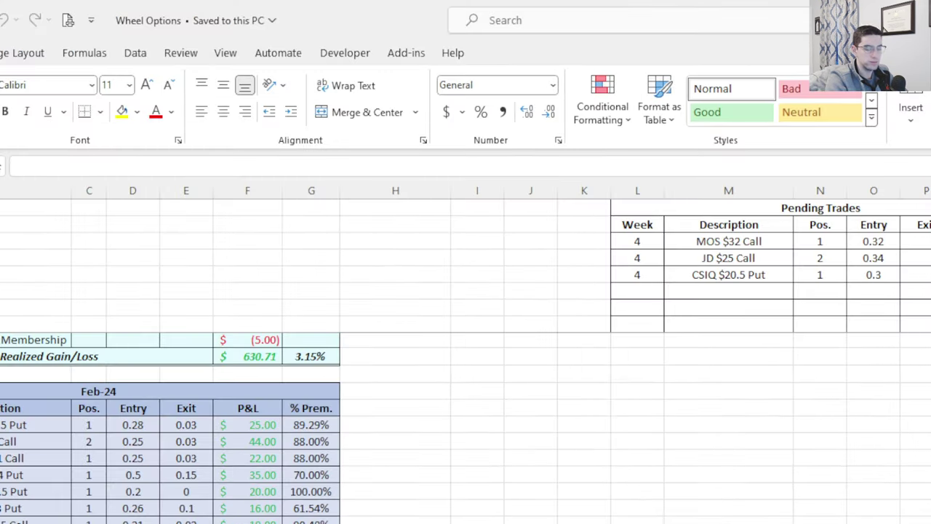
Examine the week 4 MOS, JD and CSIQ rows in the Pending Trades table, including their entry prices and potential P&L.
scroll(465, 356, "right", 3)
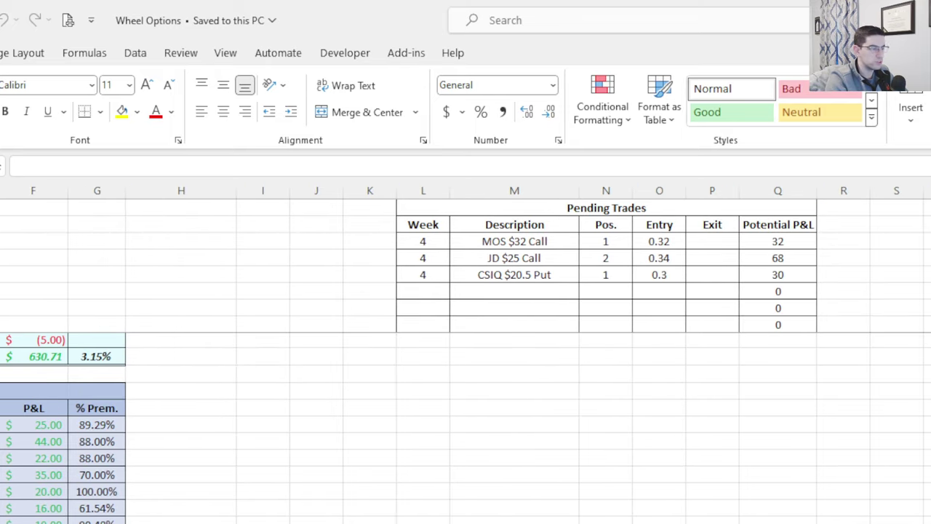
left_click_drag(418, 241, 626, 241)
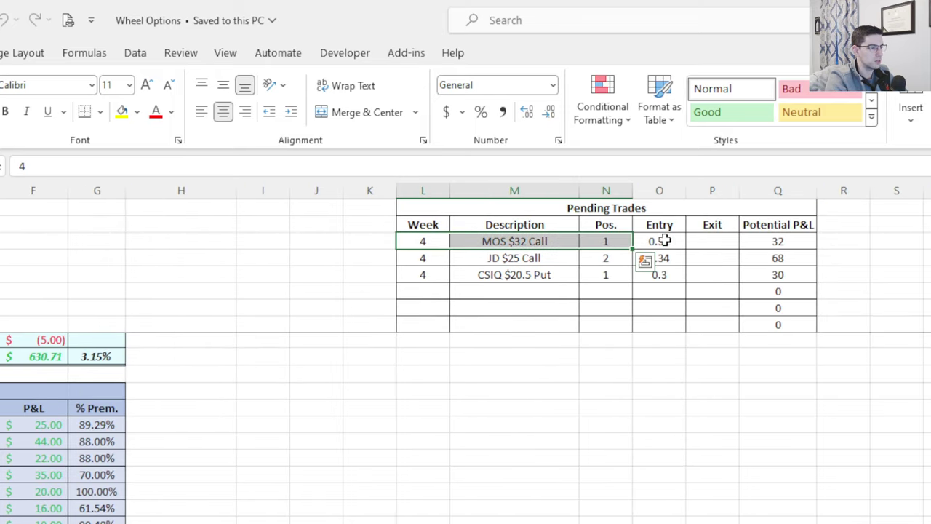
left_click(764, 240)
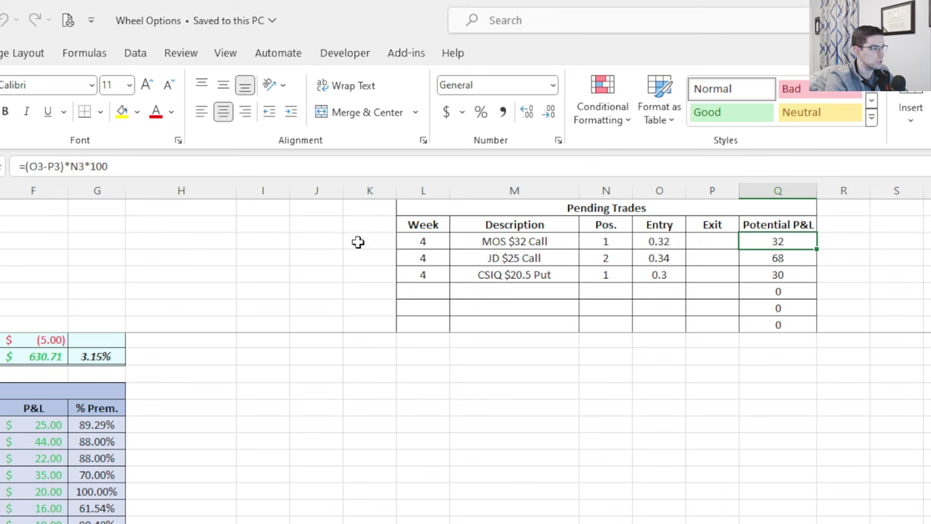
left_click_drag(416, 258, 645, 262)
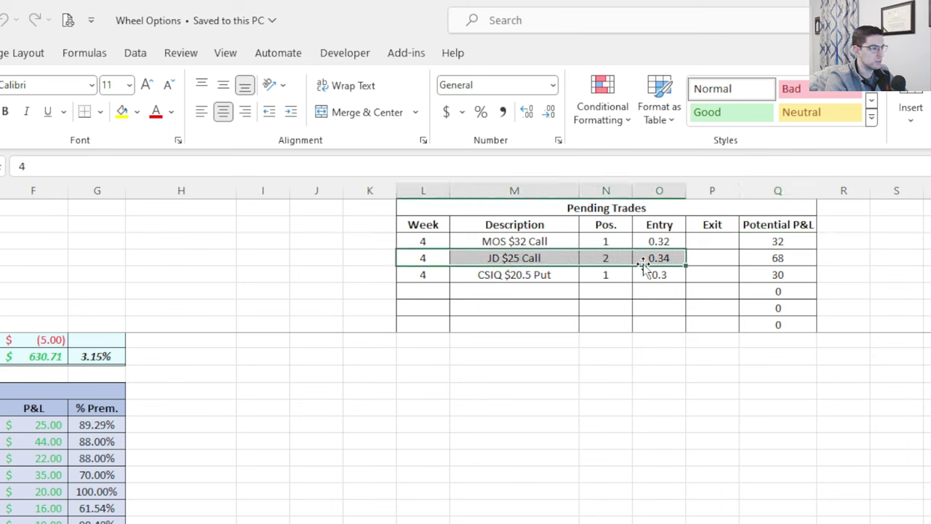
left_click(779, 260)
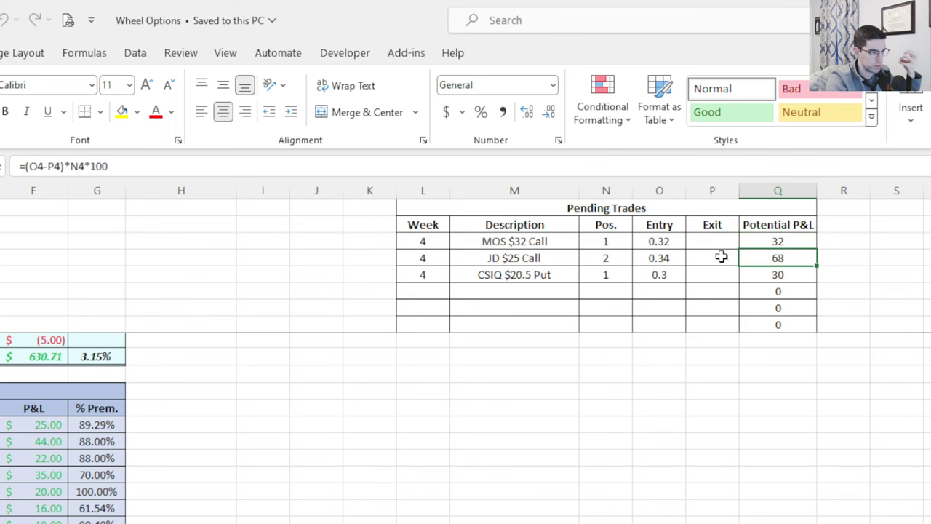
left_click(678, 256)
left_click_drag(436, 275, 683, 277)
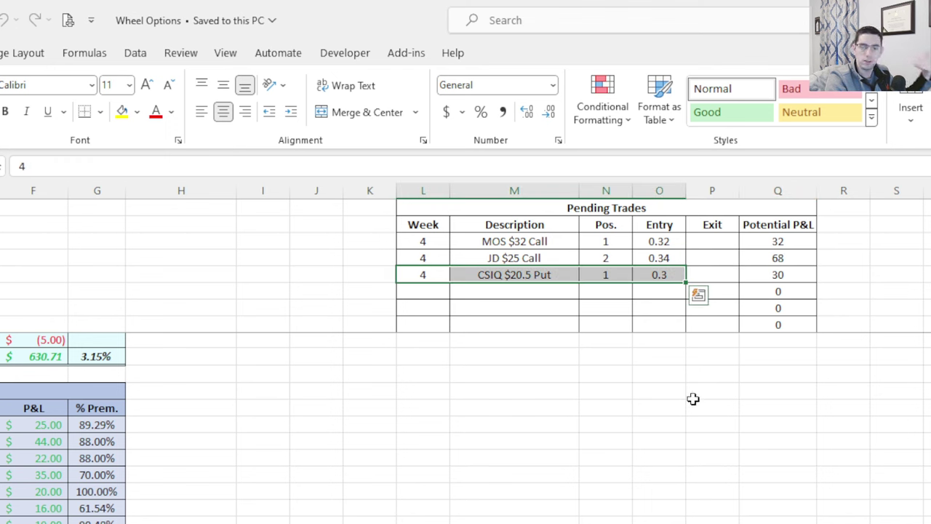
left_click_drag(778, 241, 790, 270)
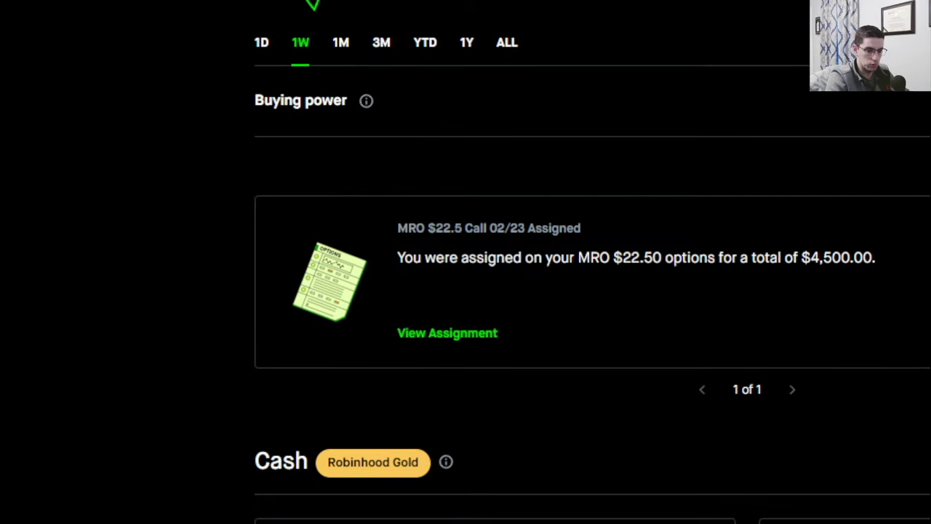
Switch to TradingView and examine the latest candles on the S&P 500 daily chart.
key("alt+Tab")
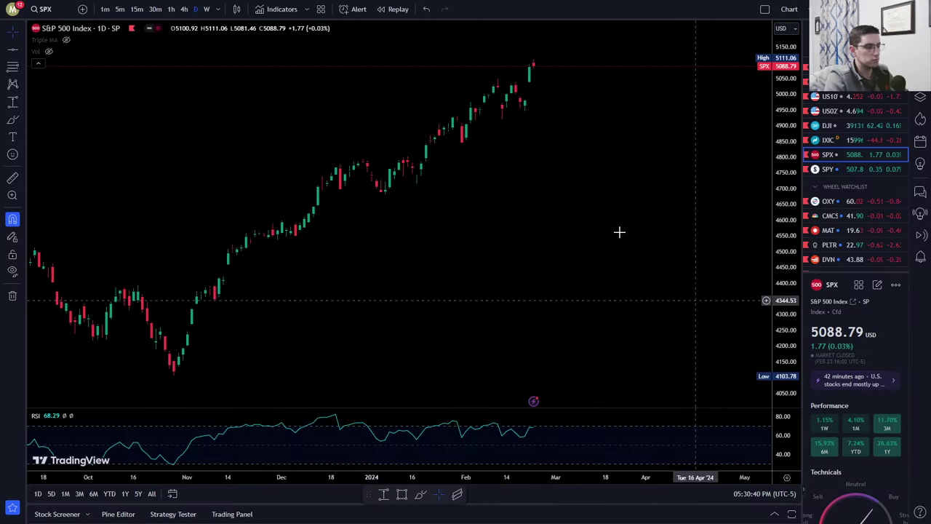
scroll(638, 224, "left", 3)
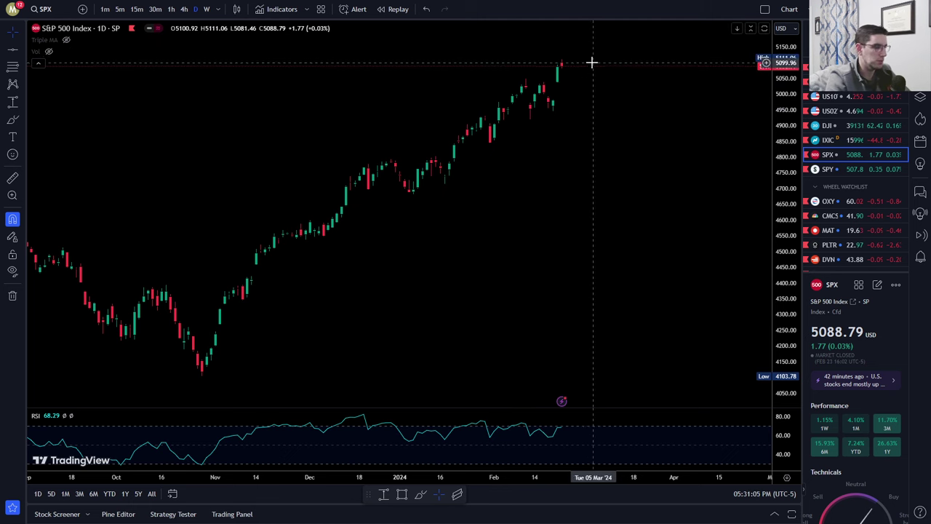
scroll(608, 94, "left", 2)
Open the GOLD chart from the wheel positions and examine recent price action near the sold put's strike.
scroll(876, 195, "down", 5)
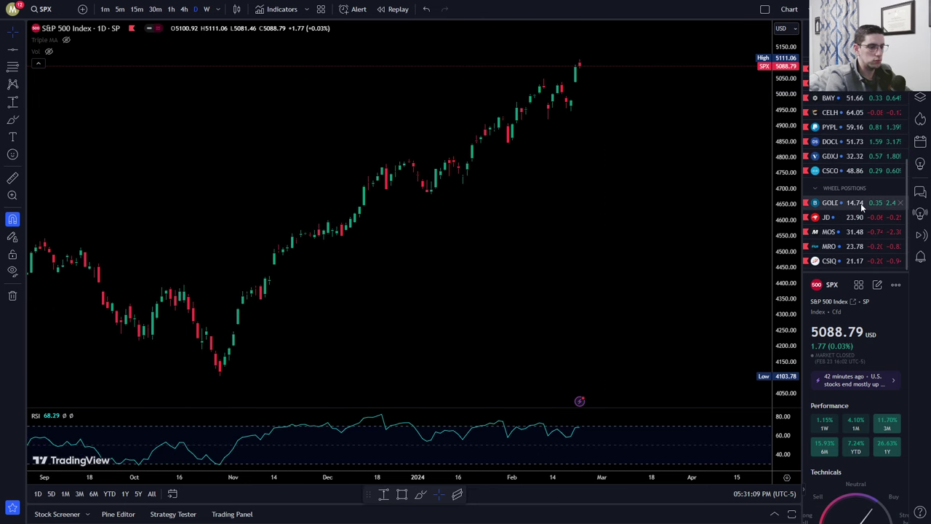
left_click(862, 208)
scroll(528, 145, "up", 5)
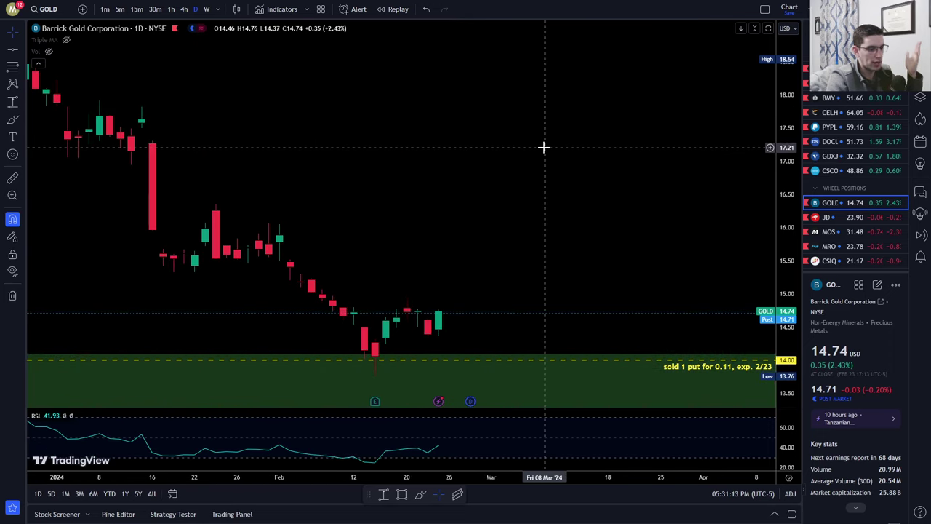
scroll(544, 147, "up", 2)
scroll(533, 153, "left", 2)
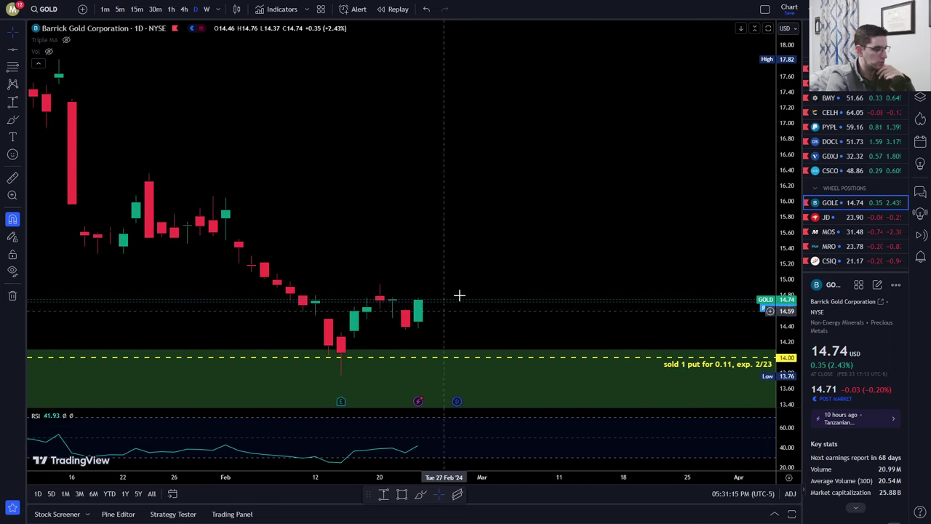
Circle the green candle following the mid-February low on the GOLD chart with the Brush, and delete the drawing.
left_click(12, 121)
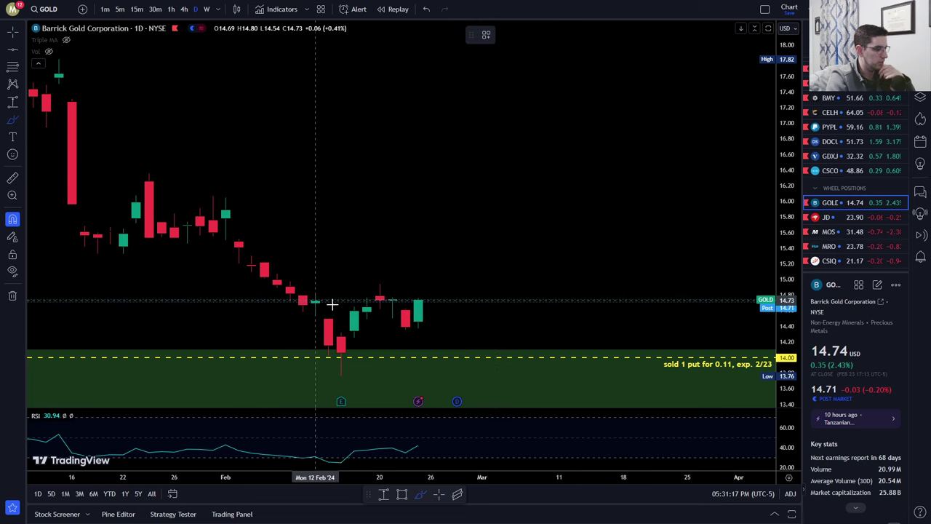
left_click_drag(354, 307, 352, 310)
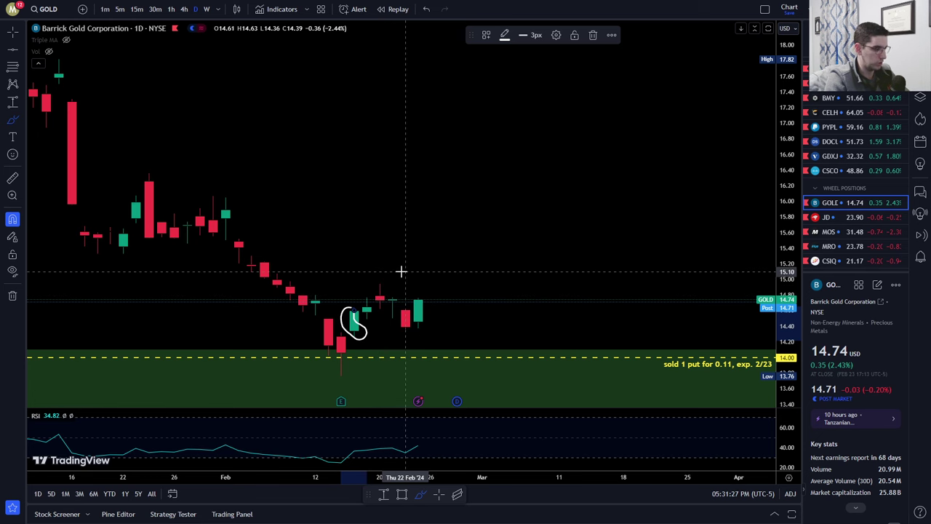
left_click(595, 38)
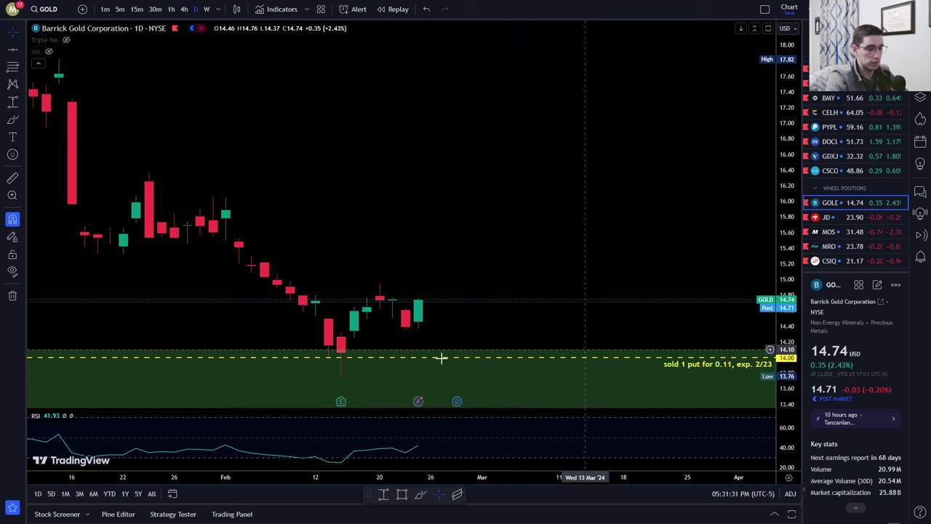
Move GOLD from the Wheel Positions section to the end of the wheel watchlist.
left_click_drag(461, 168, 511, 173)
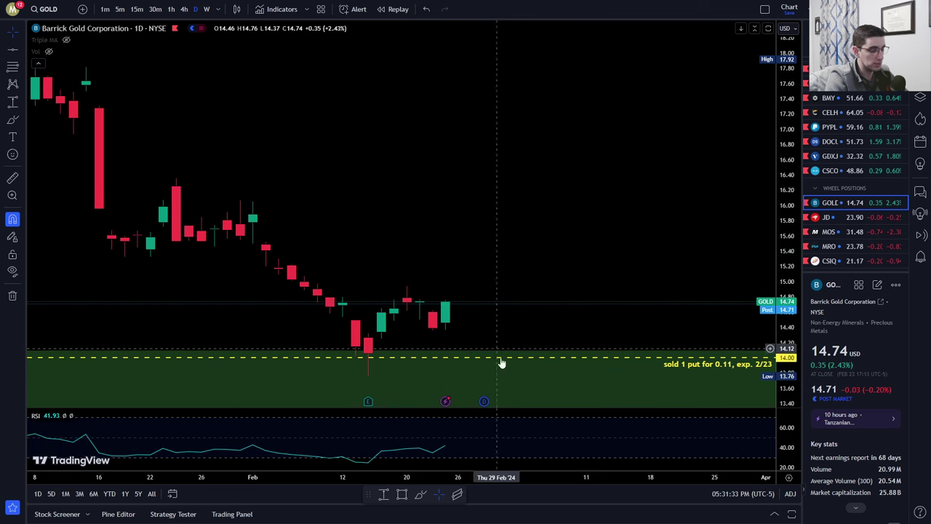
left_click_drag(485, 208, 594, 304)
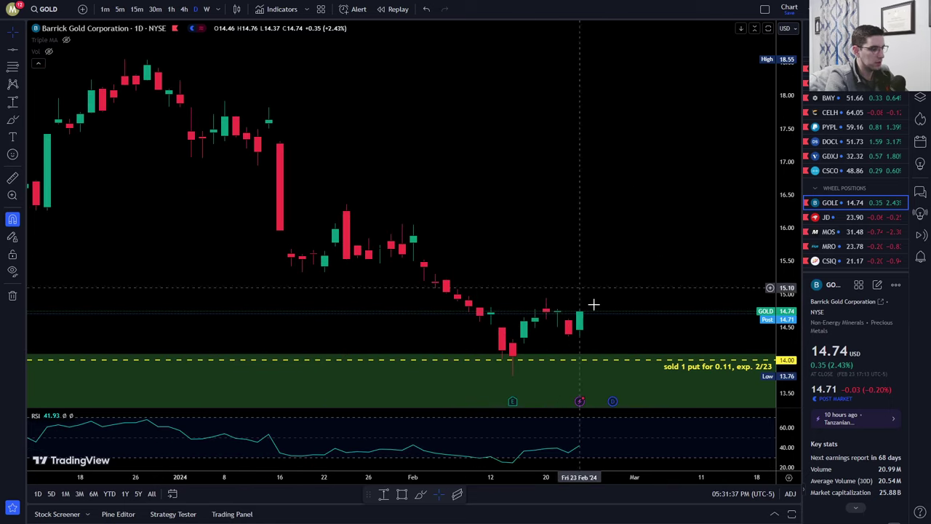
scroll(578, 200, "right", 5)
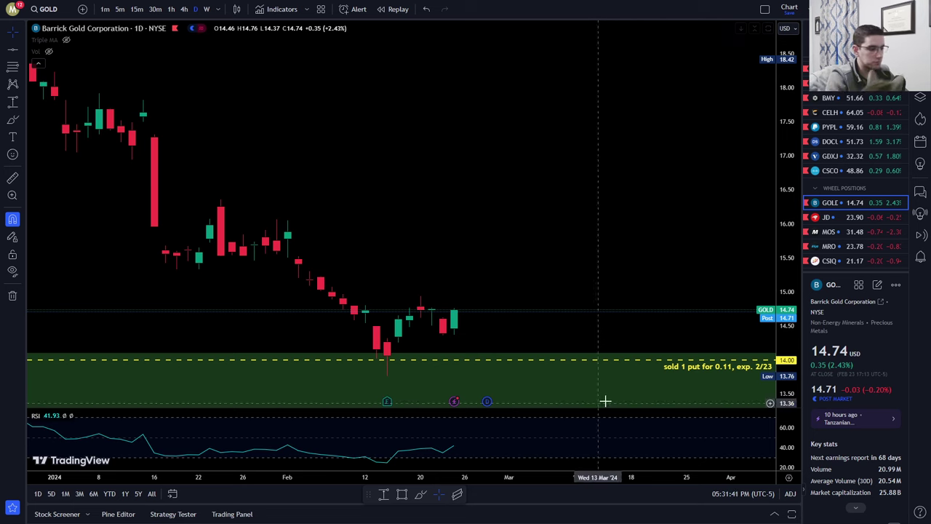
left_click_drag(865, 182, 865, 179)
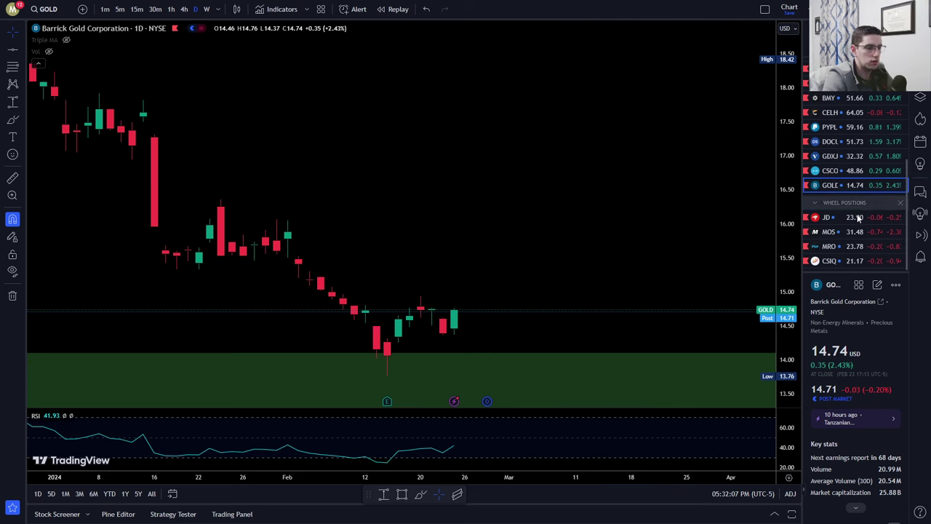
Open the CSIQ daily chart and examine its converging trend lines and the sold put's strike level.
left_click(860, 263)
left_click_drag(550, 128, 619, 118)
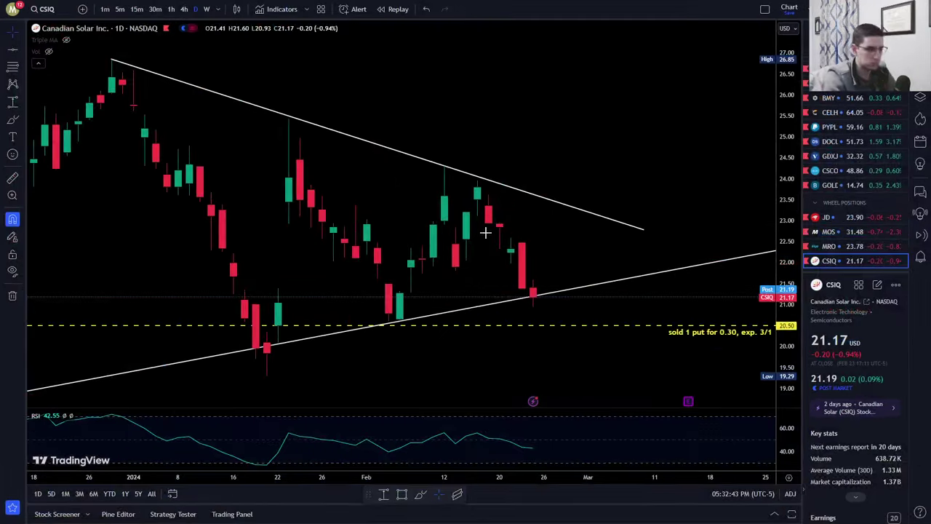
scroll(680, 99, "down", 2)
scroll(680, 99, "down", 4)
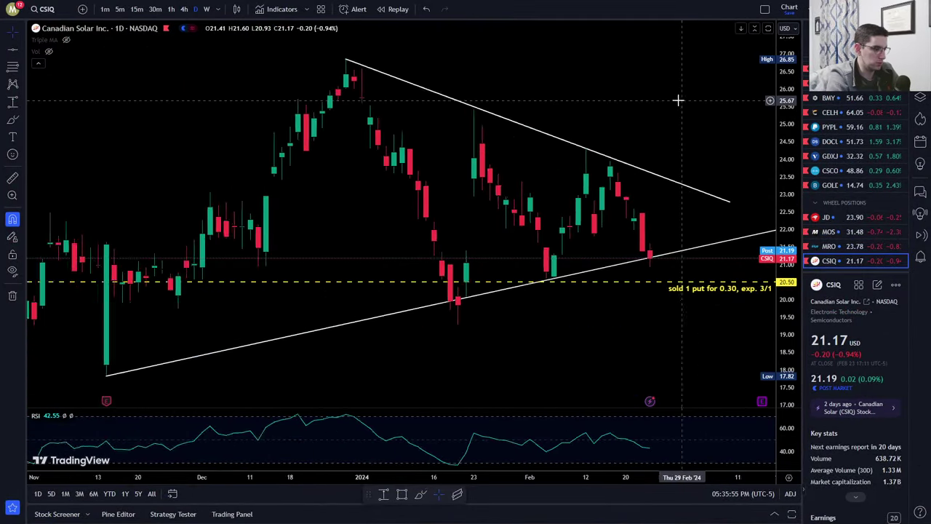
scroll(678, 99, "up", 8)
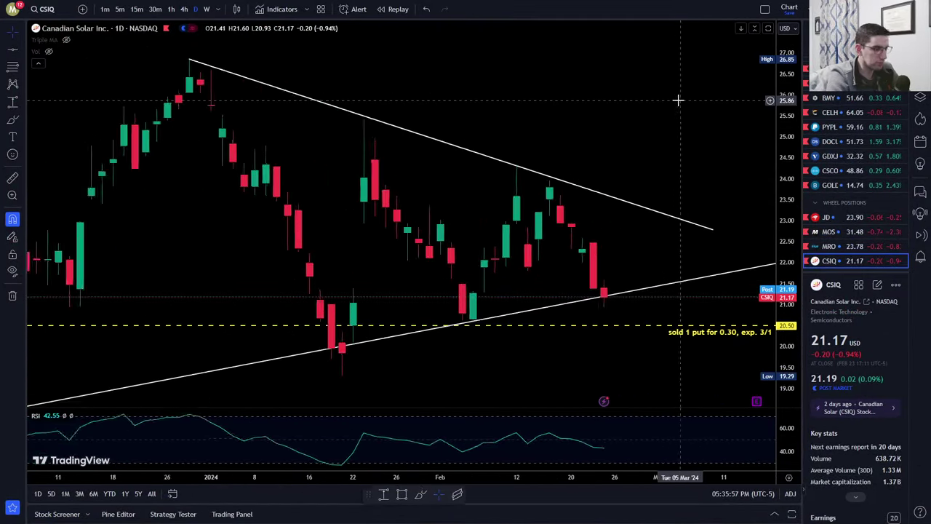
Show CSIQ on the 30-minute interval and brush a roughly horizontal yellow line at about 21.00 along the February 23 lows.
left_click(155, 10)
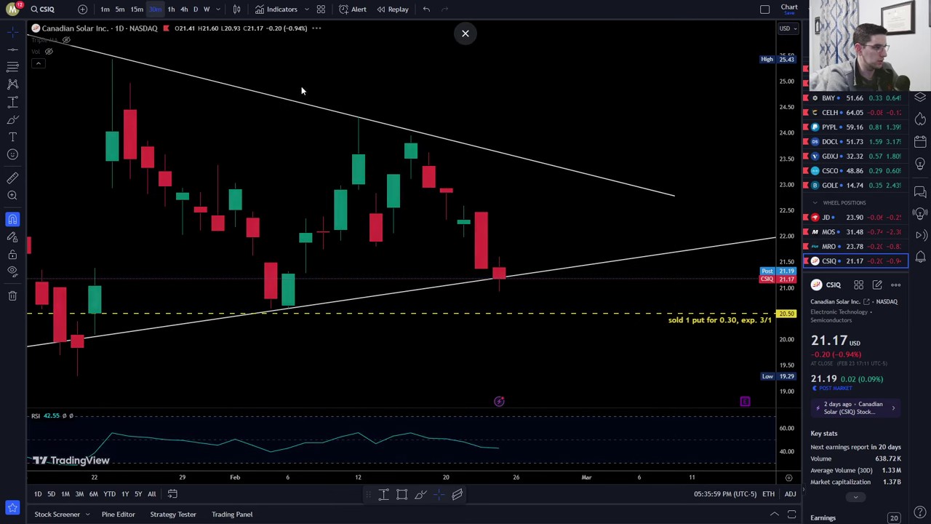
scroll(445, 153, "down", 4)
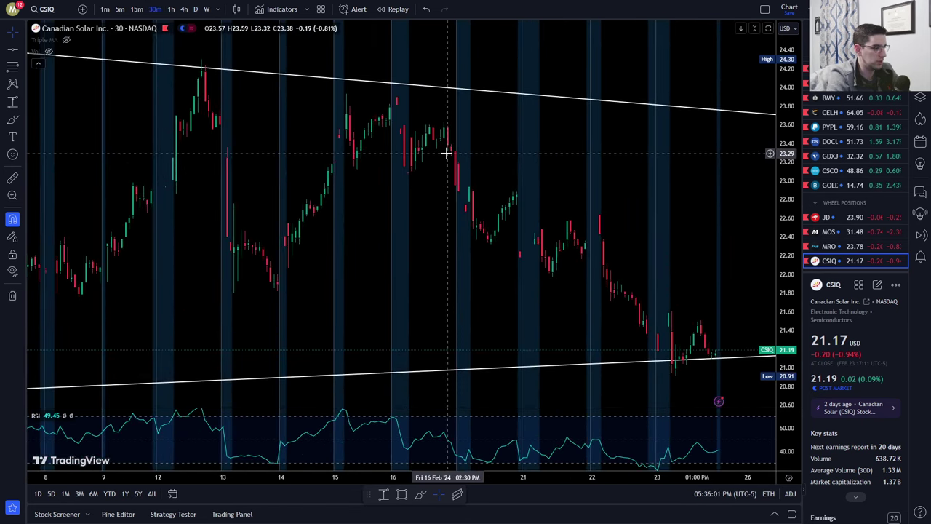
left_click(12, 119)
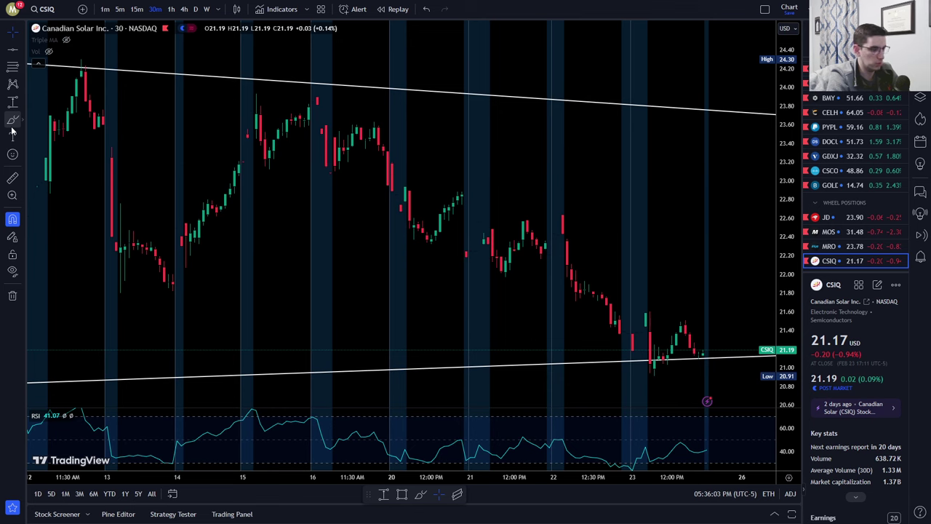
left_click_drag(732, 367, 143, 371)
scroll(573, 176, "up", 5)
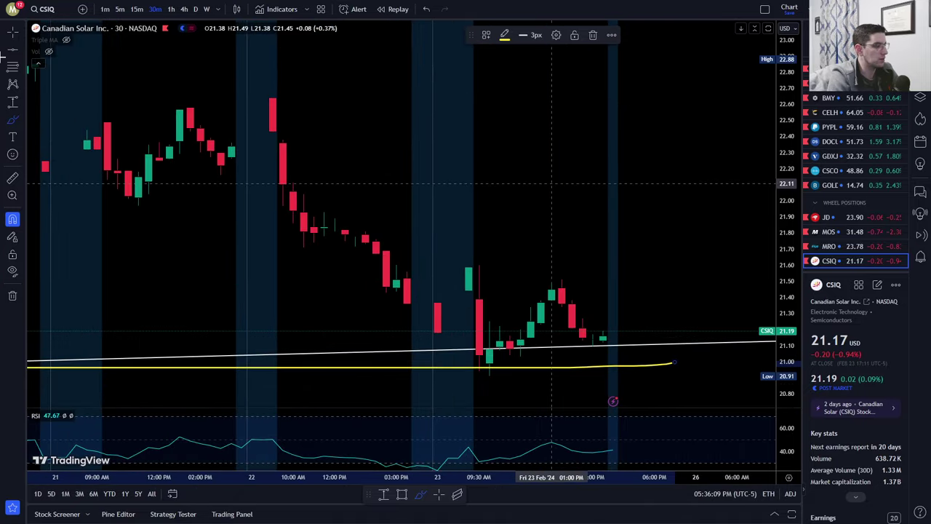
Loop the February 22 decline on the CSIQ chart with the Brush, and delete the loop.
left_click_drag(367, 111, 473, 113)
left_click(13, 118)
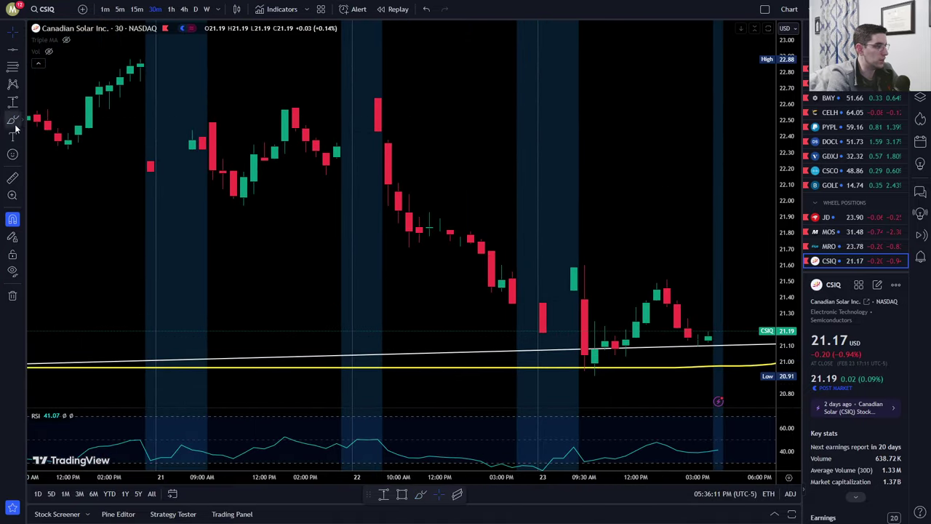
left_click_drag(470, 167, 367, 230)
left_click_drag(411, 277, 478, 183)
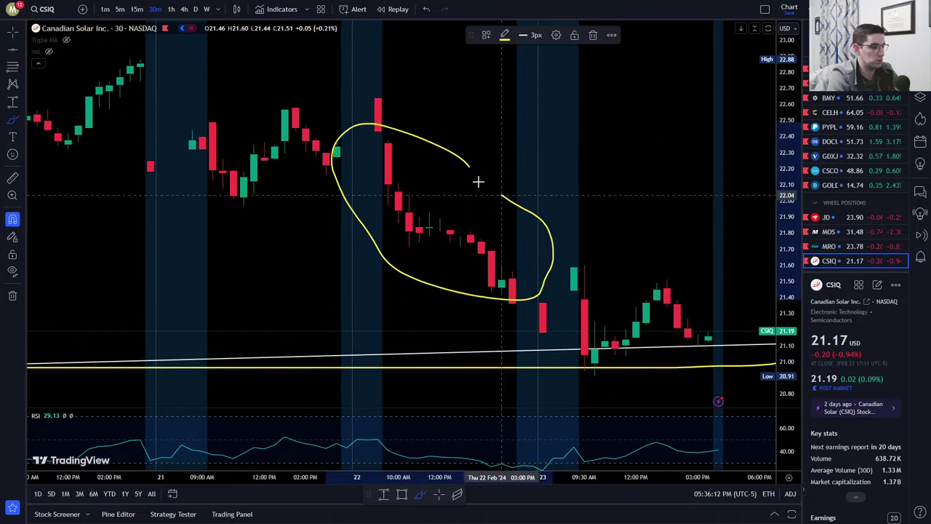
left_click(593, 35)
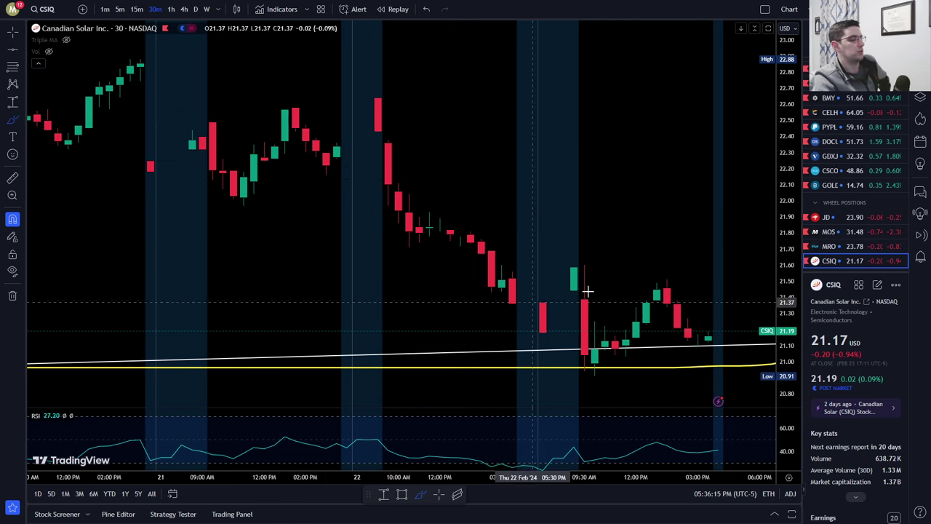
Circle the early-afternoon February 22 candles near 21.70 and brush a horizontal line at about 20.00 below the sold put's strike.
mouse_move(488, 231)
left_mouse_down()
mouse_move(461, 263)
mouse_move(495, 251)
left_mouse_up()
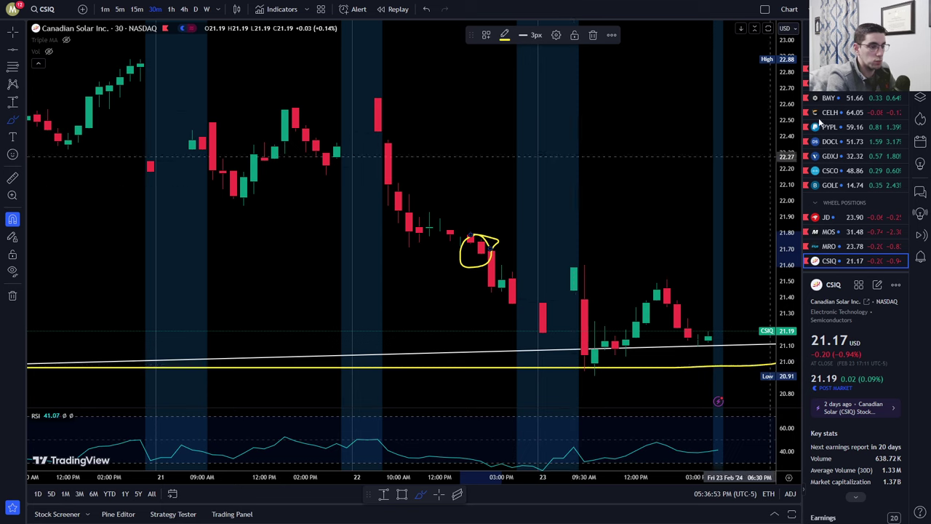
left_click_drag(794, 157, 787, 314)
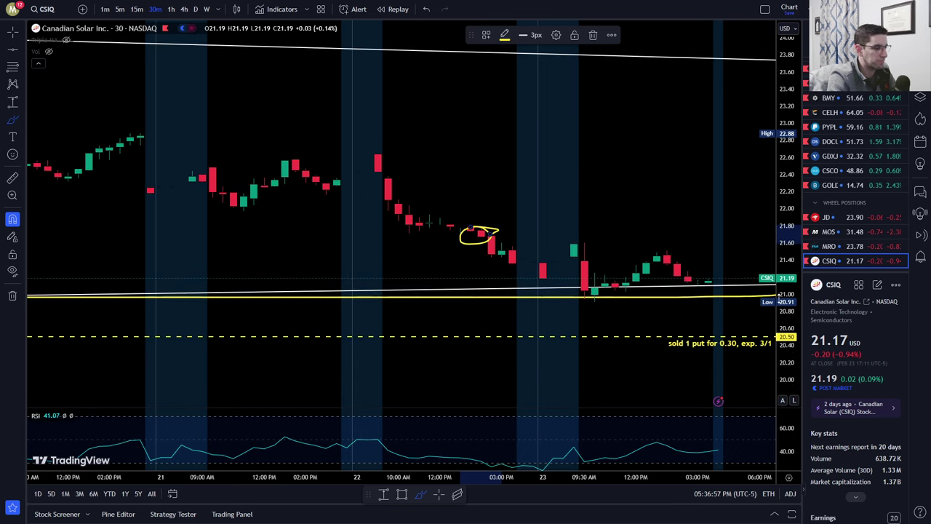
left_click(746, 379)
left_click(329, 381)
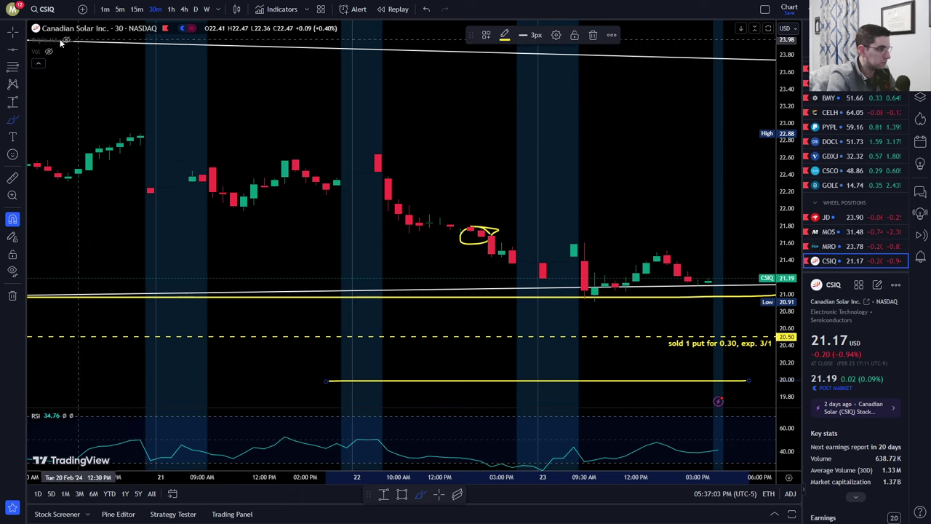
Brush a curved arrow from the circled February 22 candles down to about 20.80, just below the February 23 lows.
left_click_drag(472, 127, 408, 126)
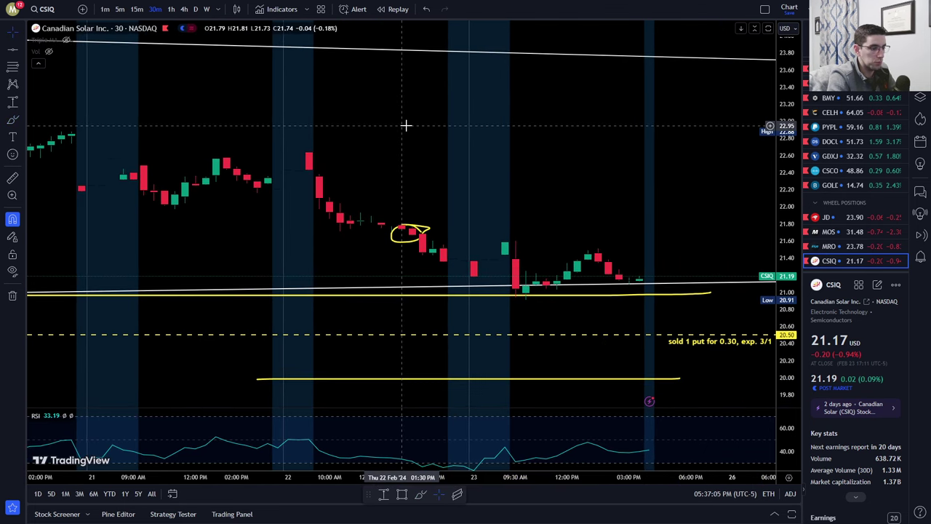
left_click_drag(514, 143, 512, 135)
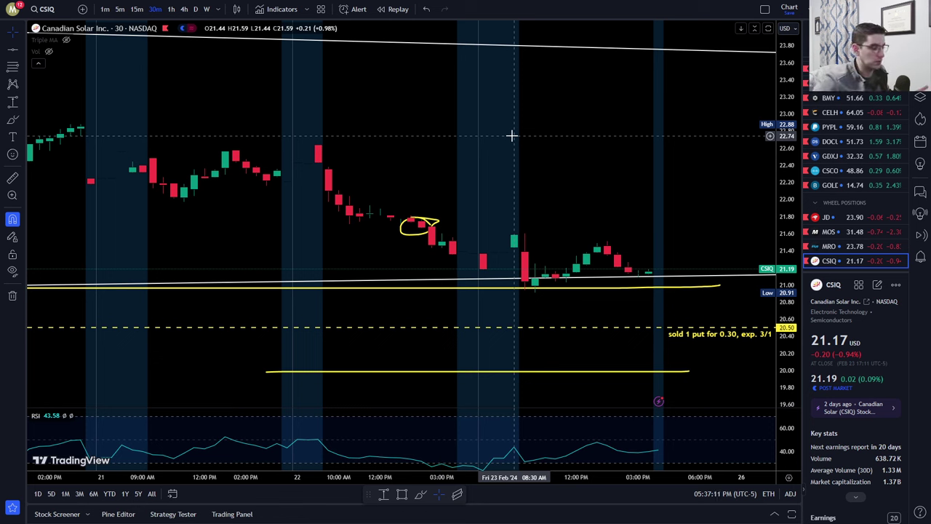
scroll(434, 134, "up", 2)
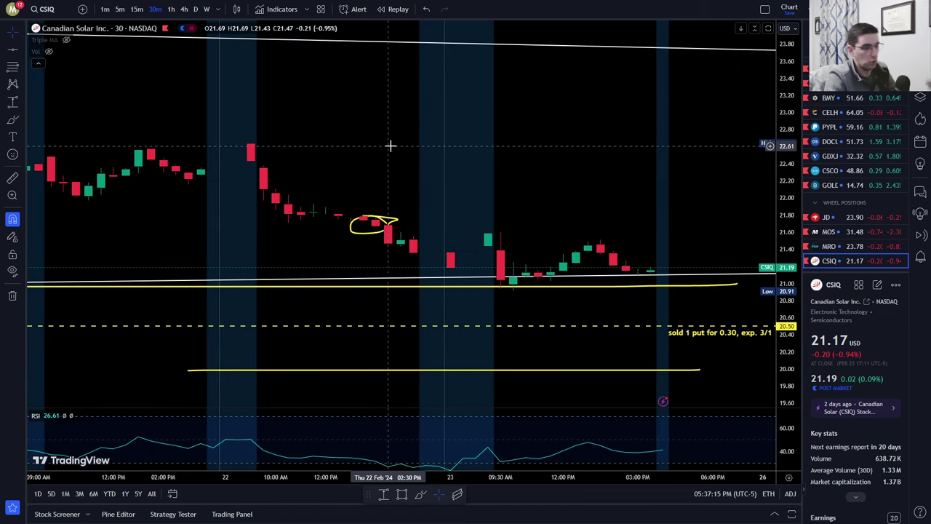
left_click(12, 120)
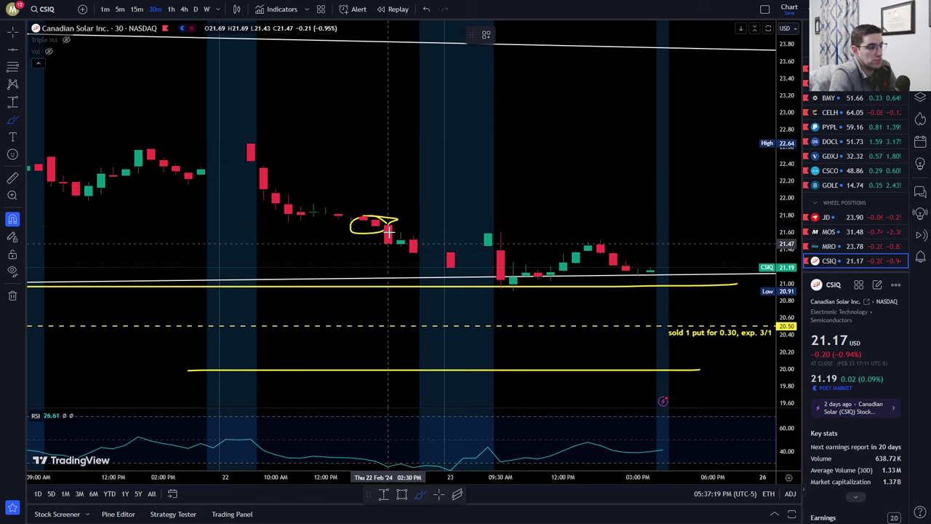
left_click_drag(790, 145, 792, 93)
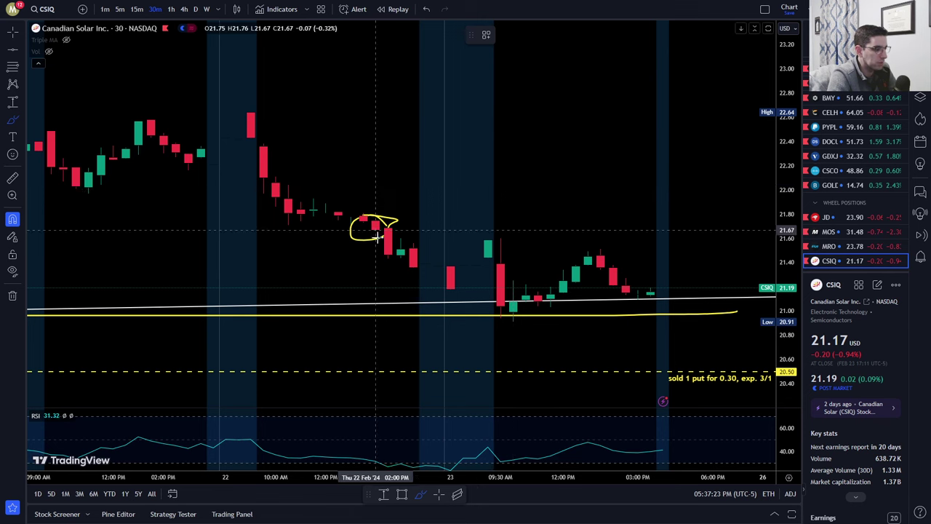
mouse_move(387, 233)
left_mouse_down()
mouse_move(484, 263)
mouse_move(553, 316)
mouse_move(562, 342)
mouse_move(588, 323)
left_mouse_up()
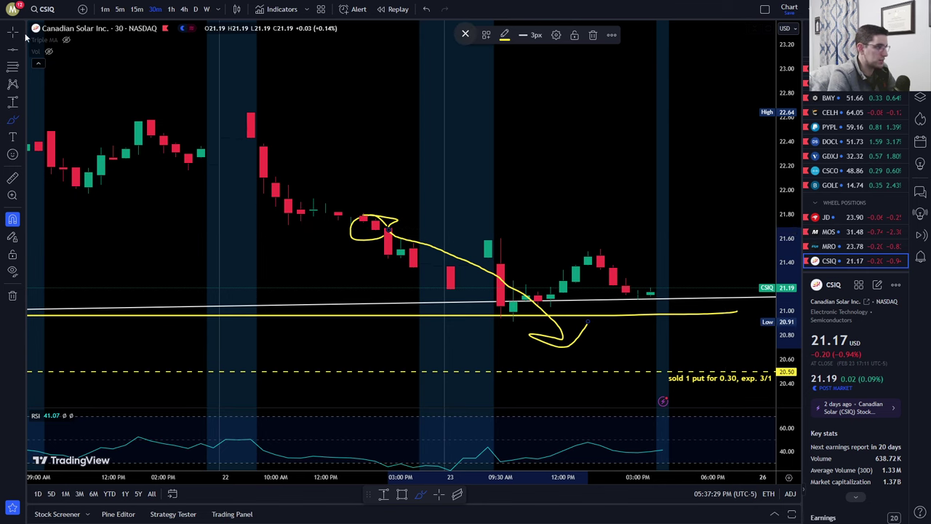
left_click_drag(790, 167, 795, 291)
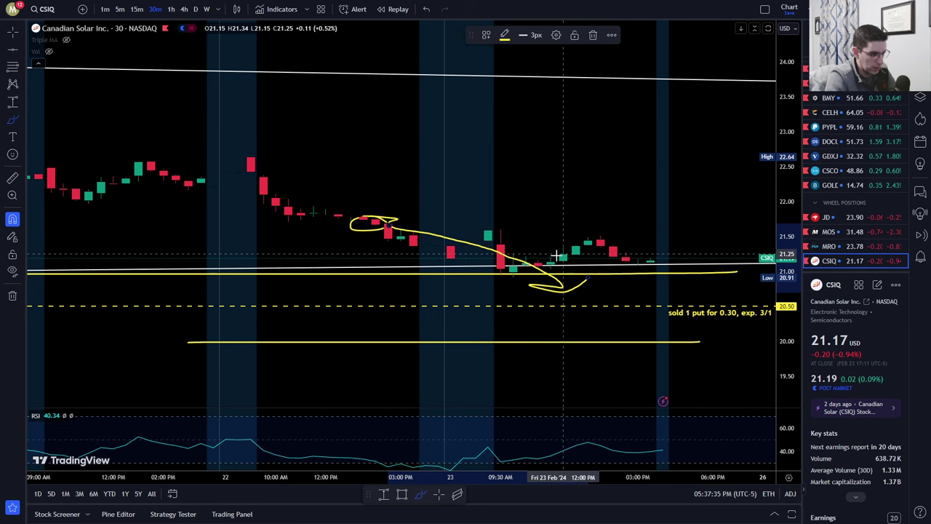
Move the lowest brushed horizontal line down to about 19.50, keeping both it and the 20.50 strike level in view.
key("Escape")
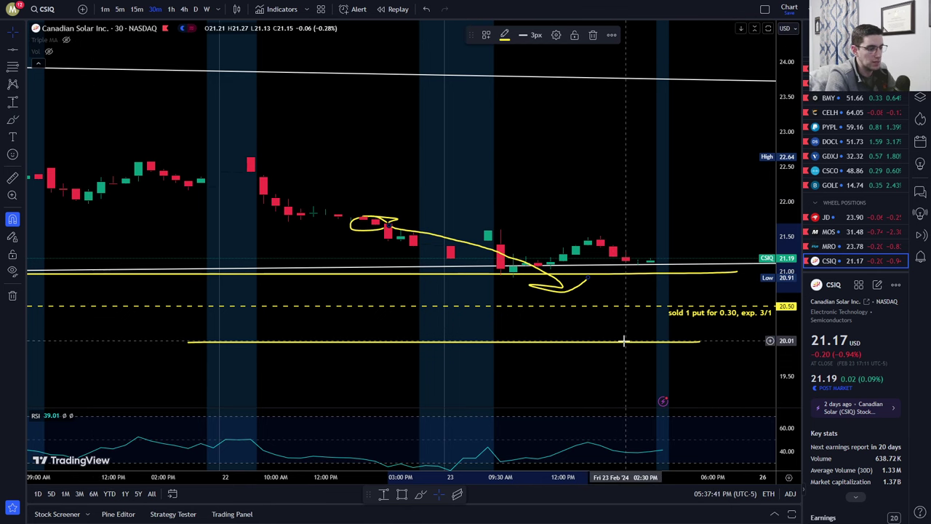
left_click_drag(624, 340, 629, 371)
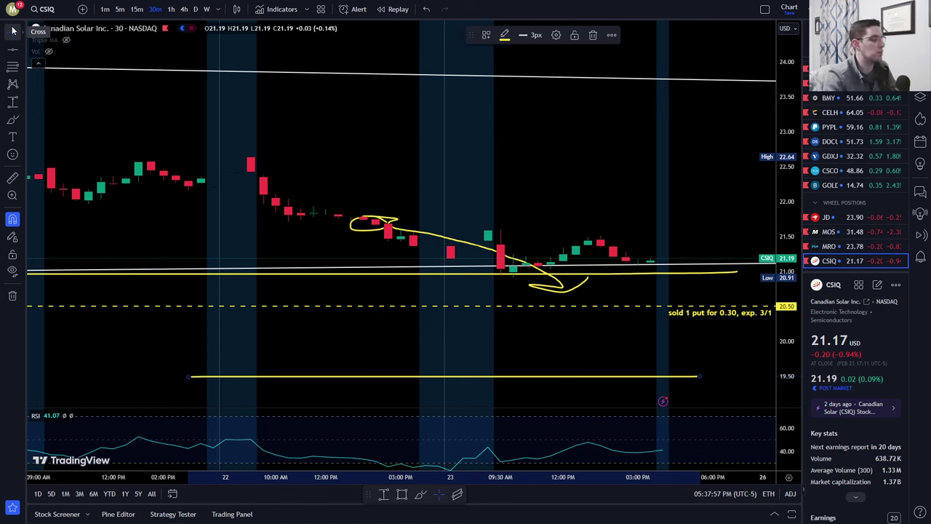
key("alt+r")
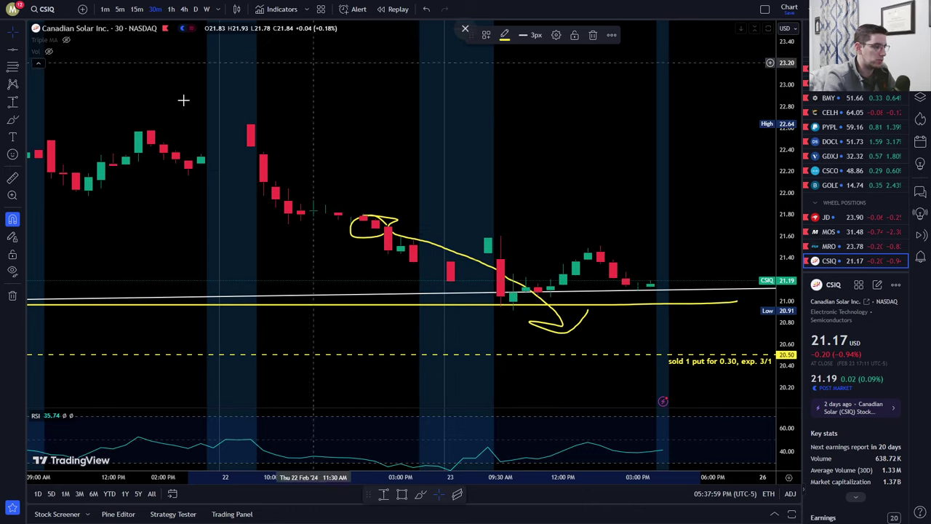
left_click(14, 37)
left_click(15, 38)
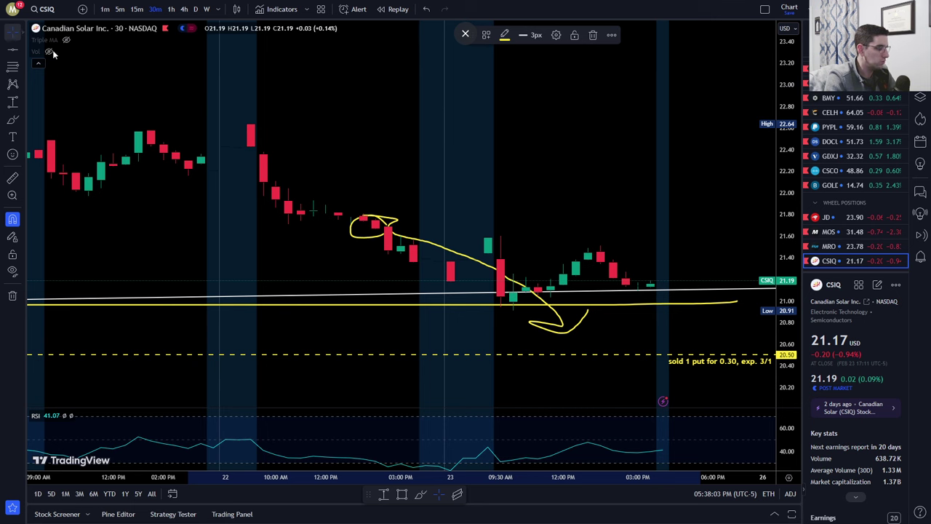
left_click_drag(788, 240, 788, 271)
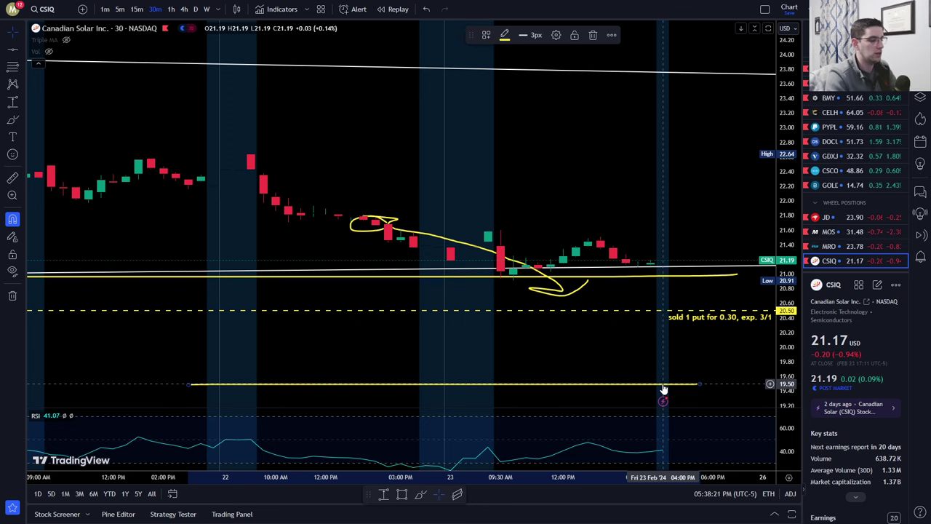
Delete all the yellow brush drawings from the CSIQ chart: the lowest line, the circle, the arrow and the line near 21.00.
key("Delete")
scroll(615, 211, "right", 5)
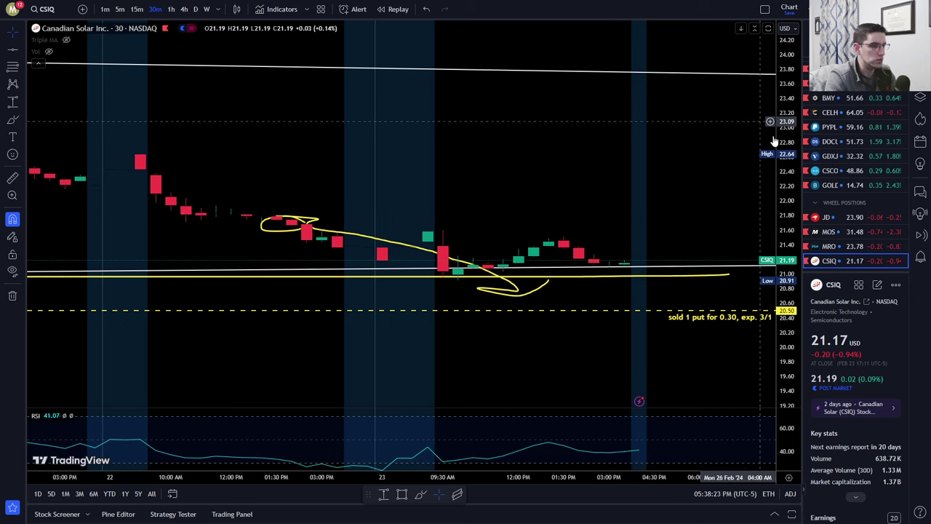
scroll(623, 245, "down", 2)
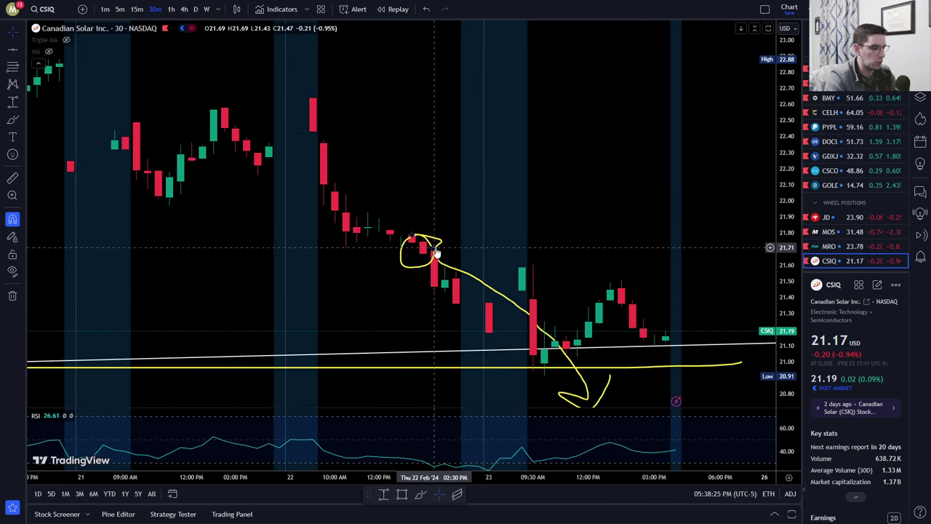
key("Delete")
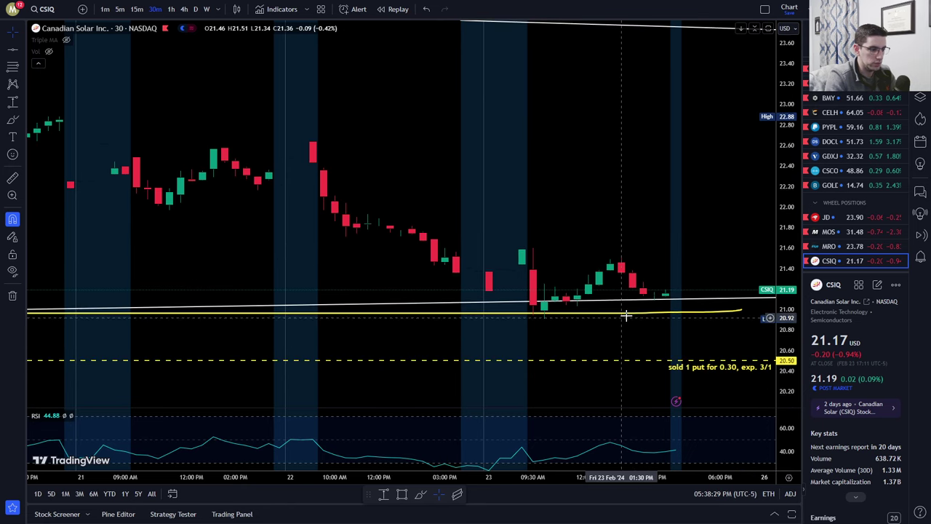
left_click_drag(626, 314, 669, 359)
left_click(691, 276)
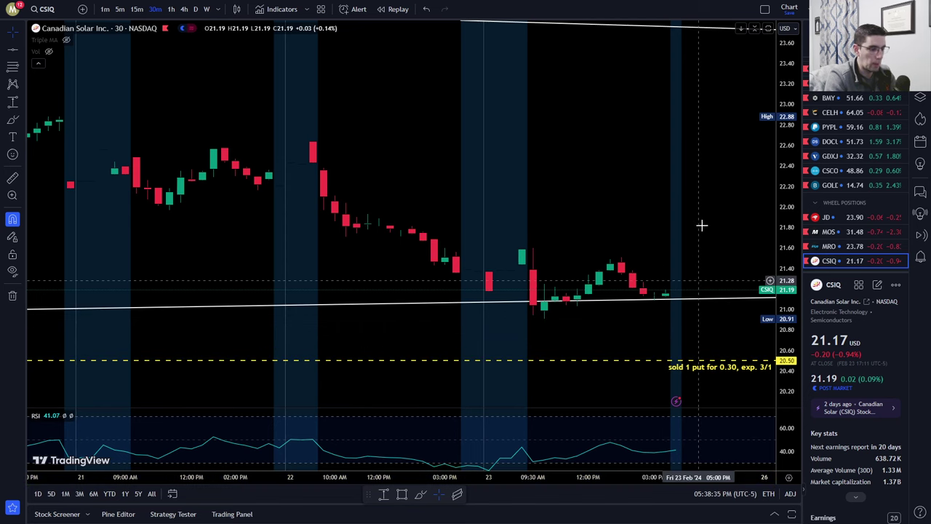
Return CSIQ to the daily interval and examine the latest candle against the converging trend lines and the 20.50 put strike.
left_click_drag(707, 193, 640, 196)
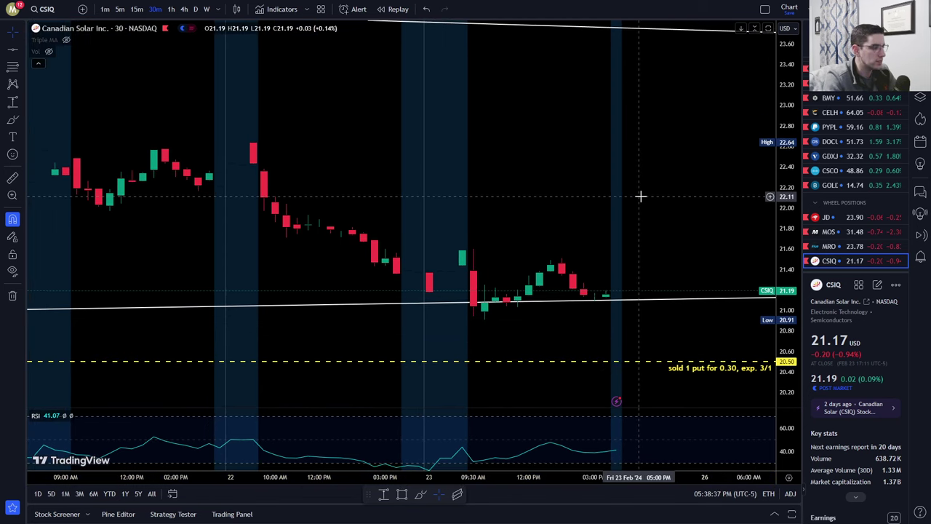
scroll(636, 182, "up", 3)
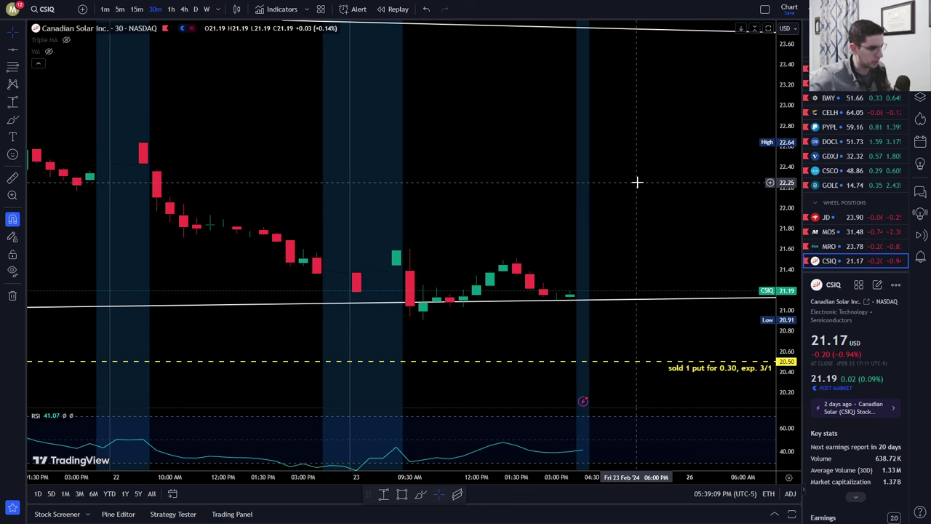
left_click(195, 9)
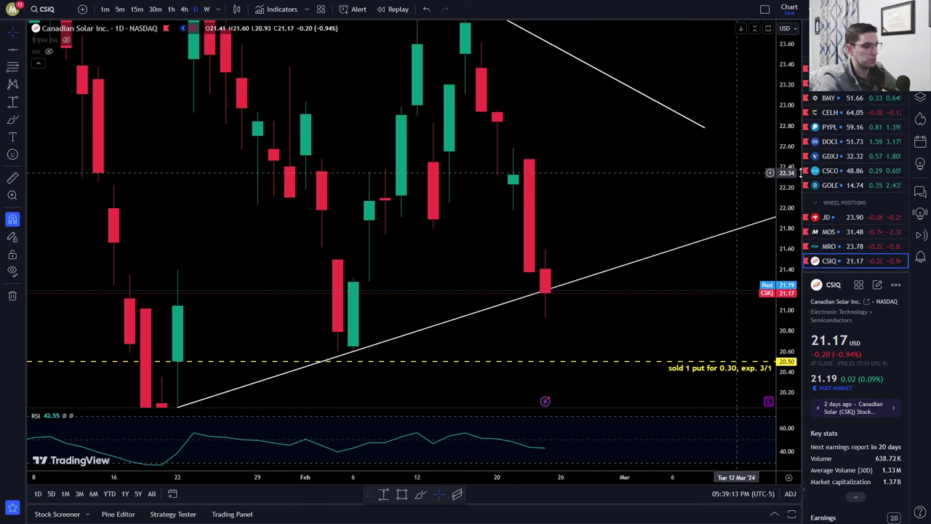
left_click_drag(586, 197, 617, 199)
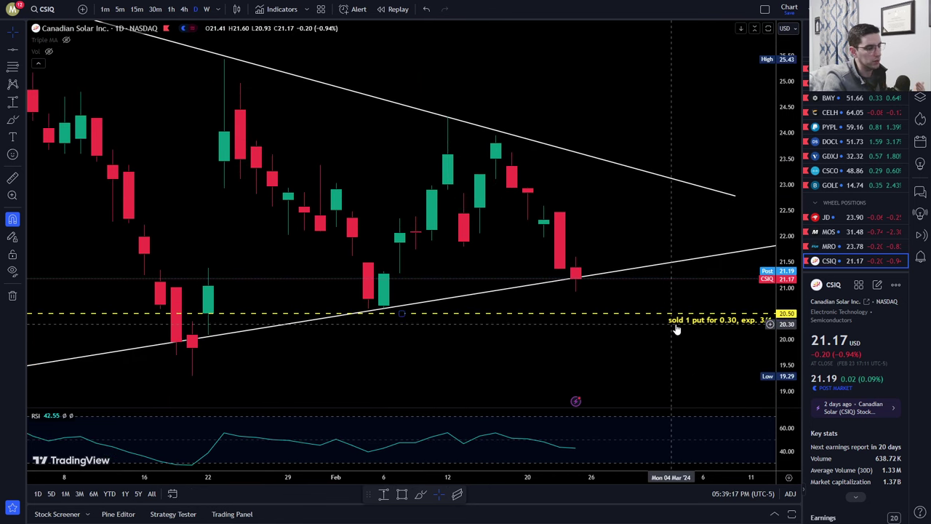
scroll(628, 175, "down", 1)
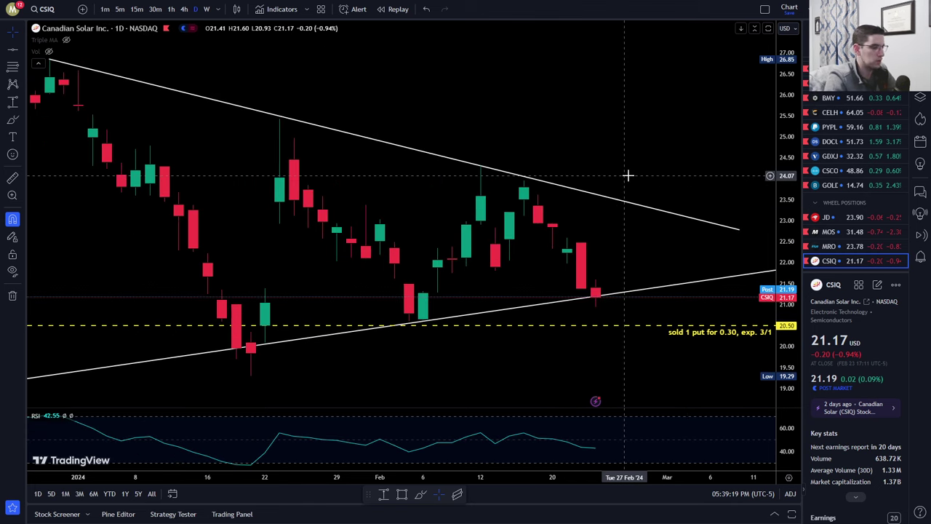
scroll(668, 306, "up", 1)
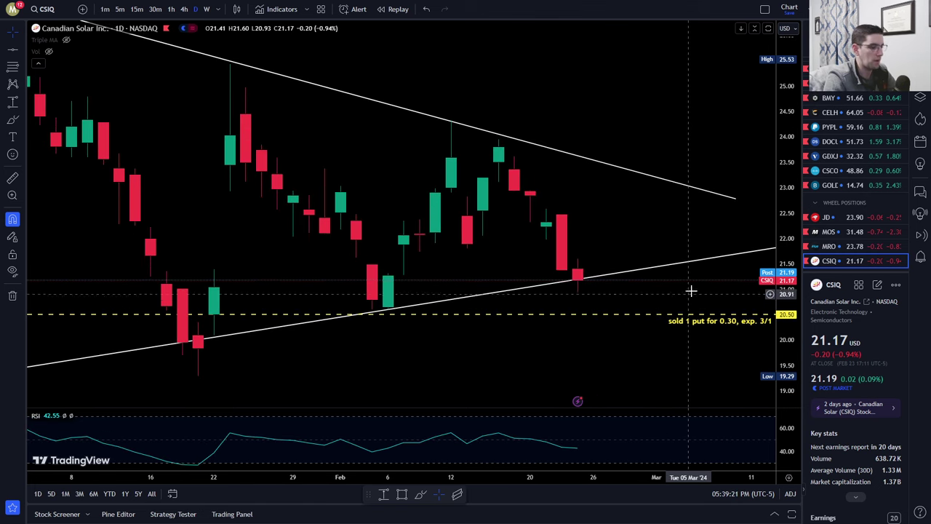
left_click_drag(696, 141, 681, 146)
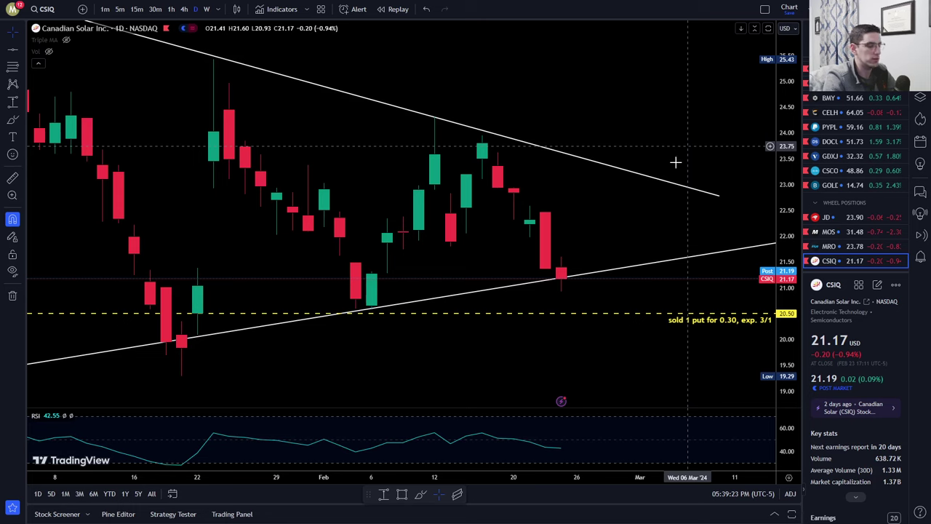
scroll(627, 256, "down", 1)
scroll(671, 160, "right", 2)
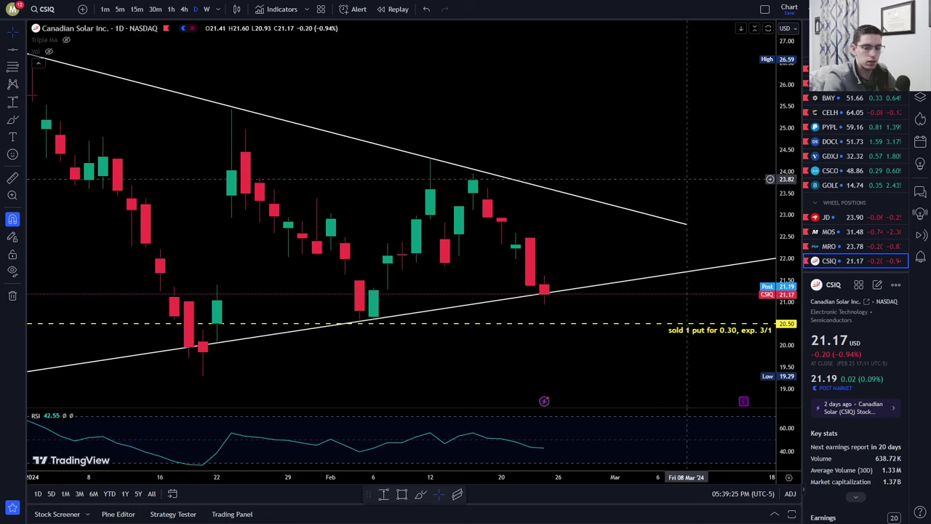
Switch to Robinhood, open the CSIQ stock page from the Wheel Watchlist, and find the February 22 cash-secured put rolls in its history.
key("alt+Tab")
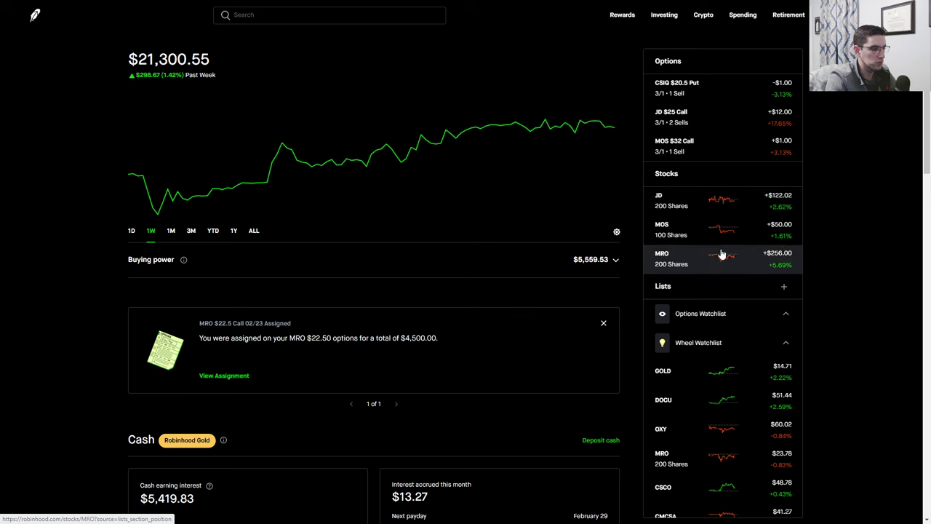
scroll(717, 218, "down", 3)
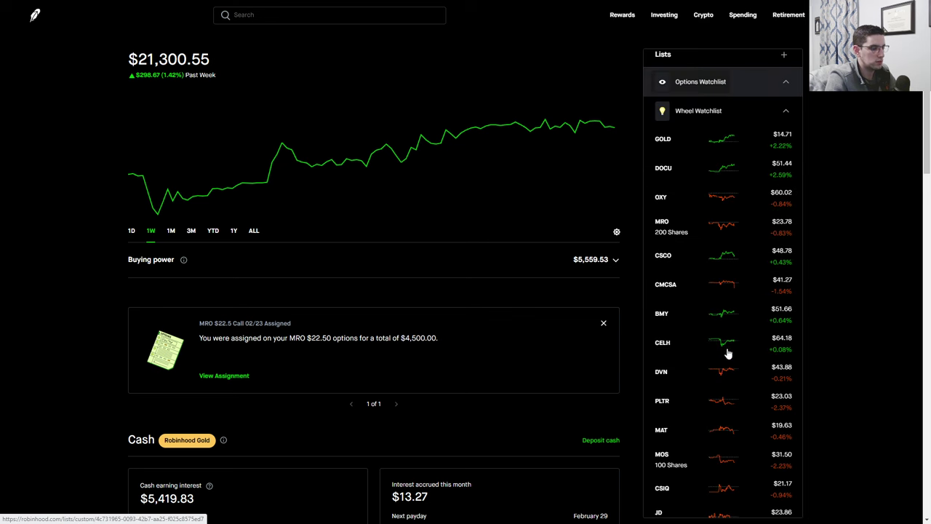
left_click(714, 485)
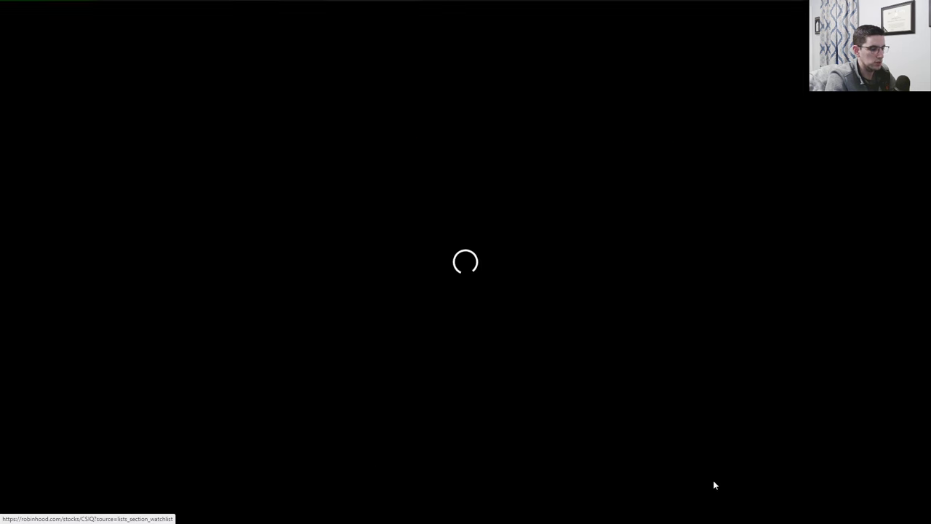
scroll(374, 244, "down", 10)
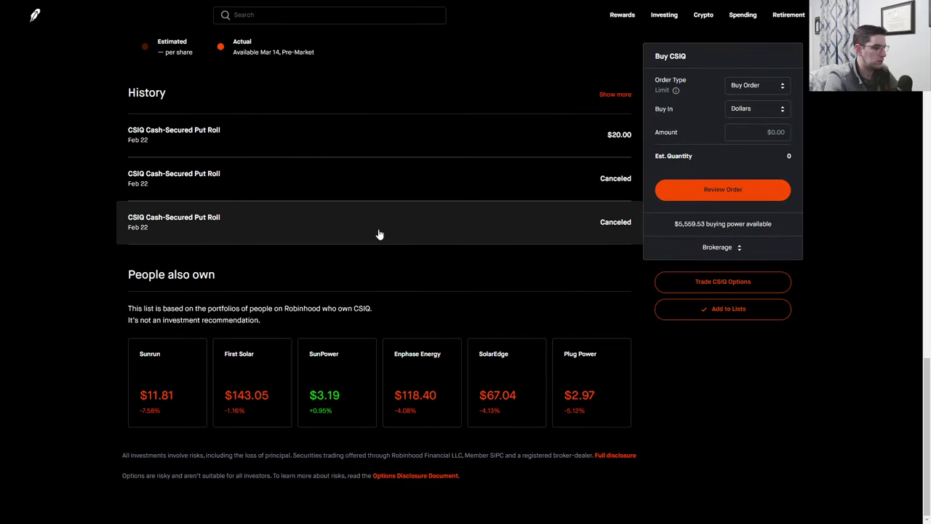
scroll(483, 191, "up", 2)
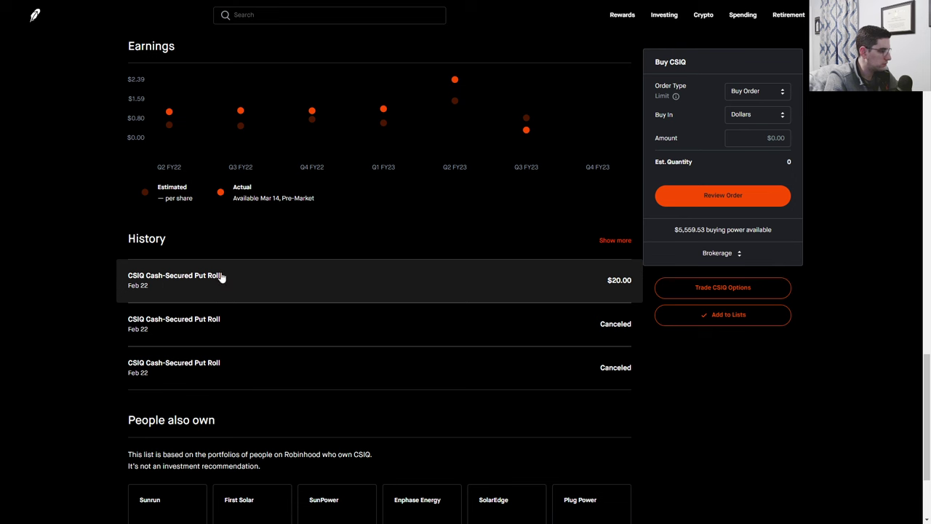
Expand the filled February 22 CSIQ cash-secured put roll in the history and review its order details and both legs.
scroll(504, 211, "down", 2)
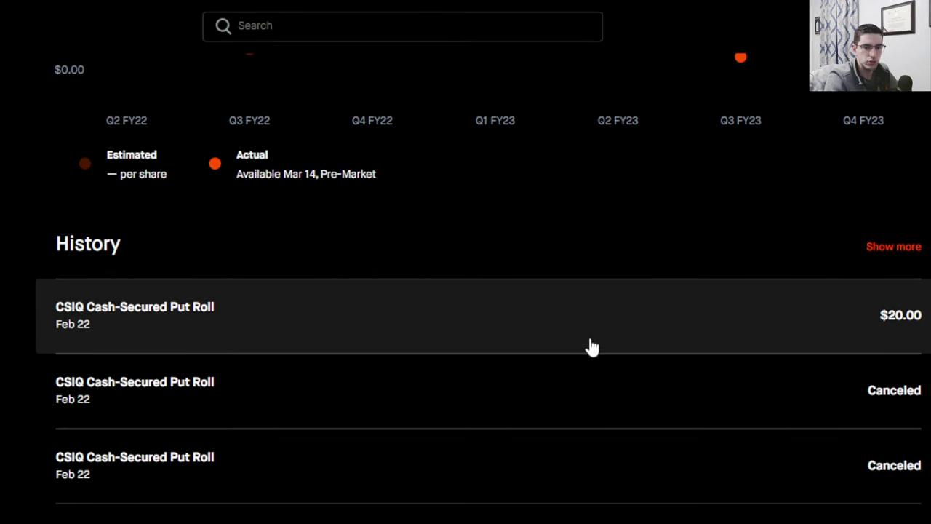
left_click(594, 322)
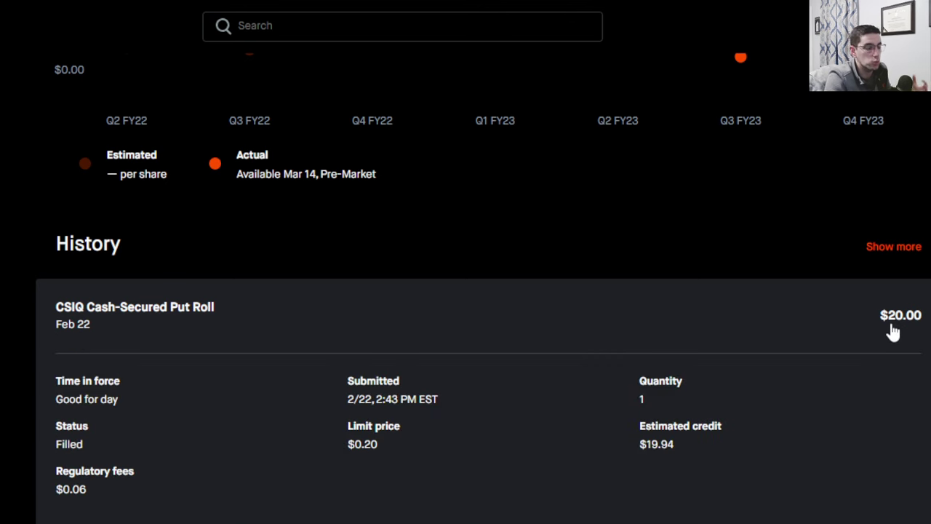
scroll(802, 199, "down", 2)
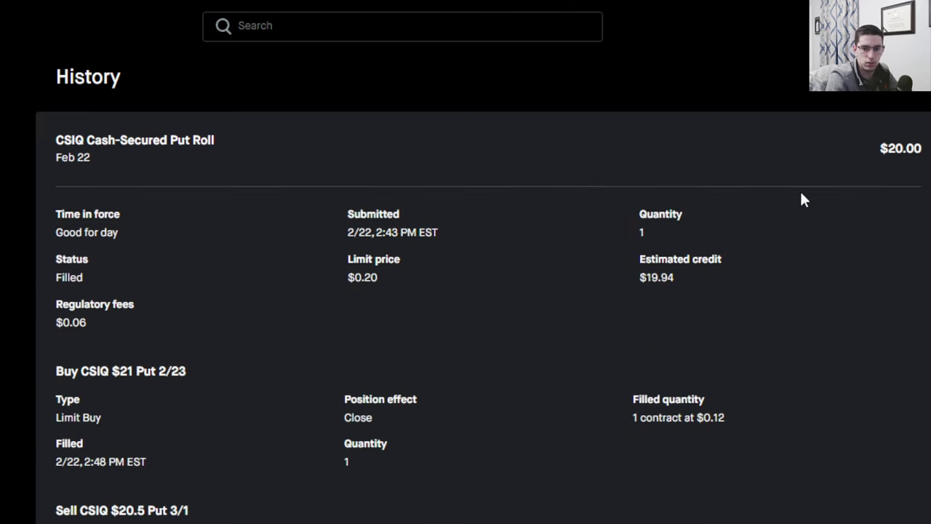
scroll(802, 200, "down", 3)
scroll(802, 202, "up", 2)
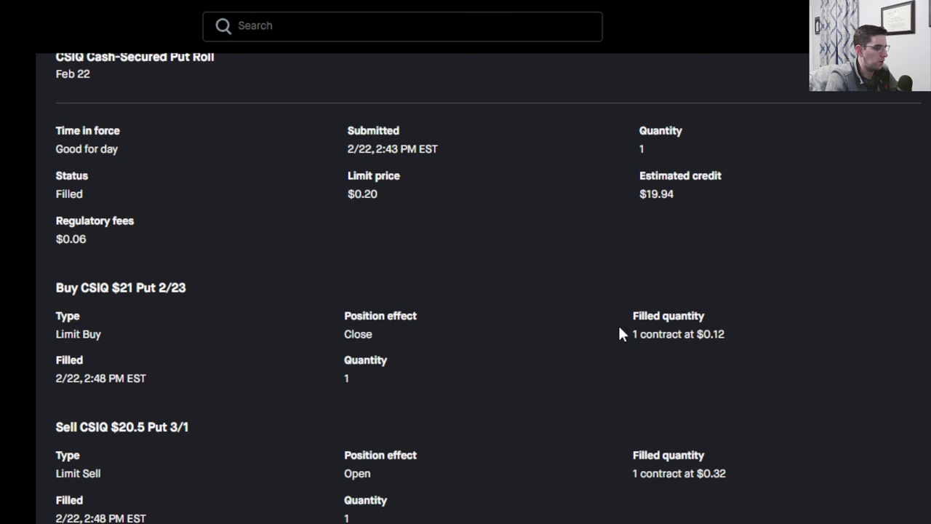
Highlight the bought 2/23 $21 put leg and the sold 3/1 $20.5 put leg with their filled quantities, then collapse the roll.
left_click_drag(623, 335, 742, 333)
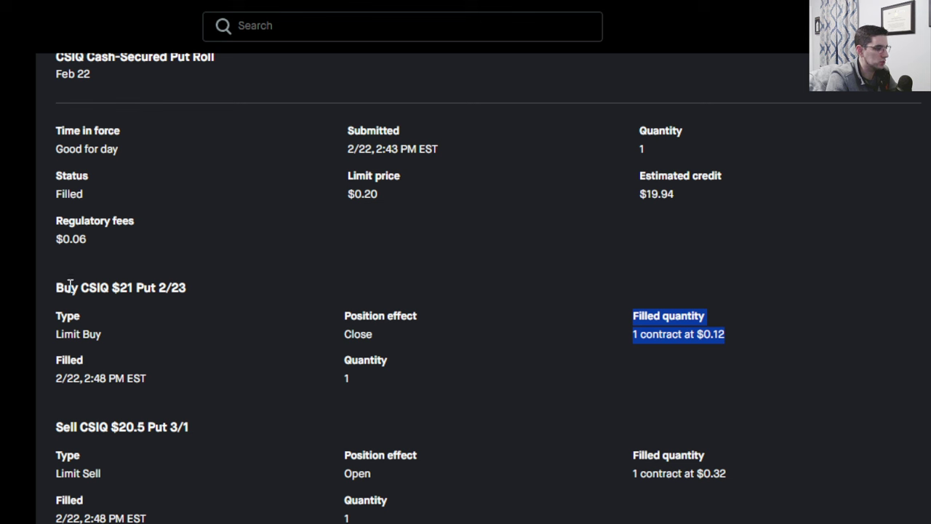
left_click(99, 286)
left_click_drag(99, 286, 709, 363)
left_click(735, 343)
left_click_drag(56, 426, 214, 425)
left_click_drag(633, 473, 731, 489)
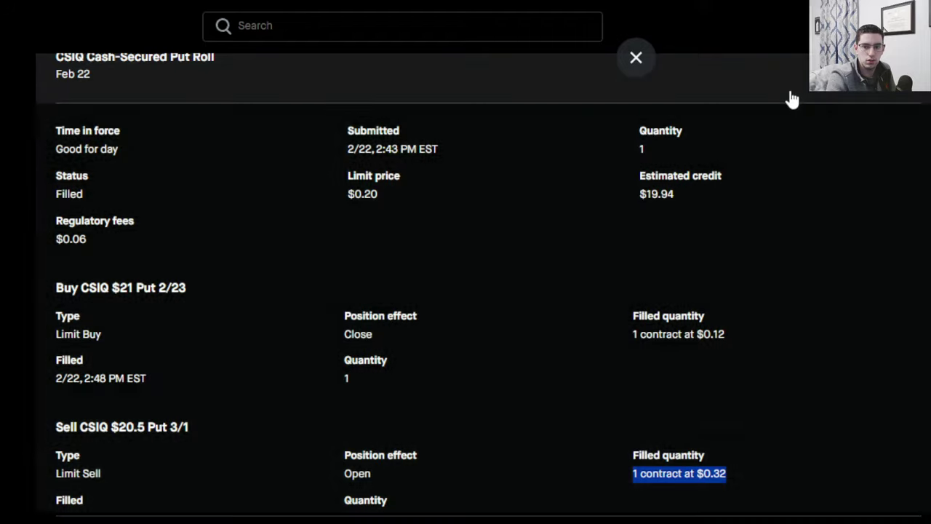
left_click(793, 100)
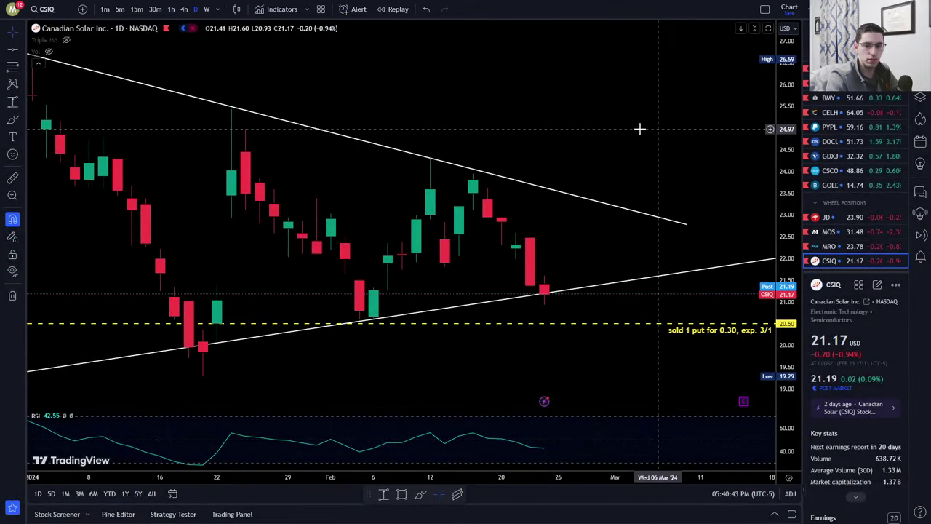
Switch to TradingView, open the JD chart from the wheel positions, and set it to the 30-minute interval.
left_click_drag(641, 129, 667, 128)
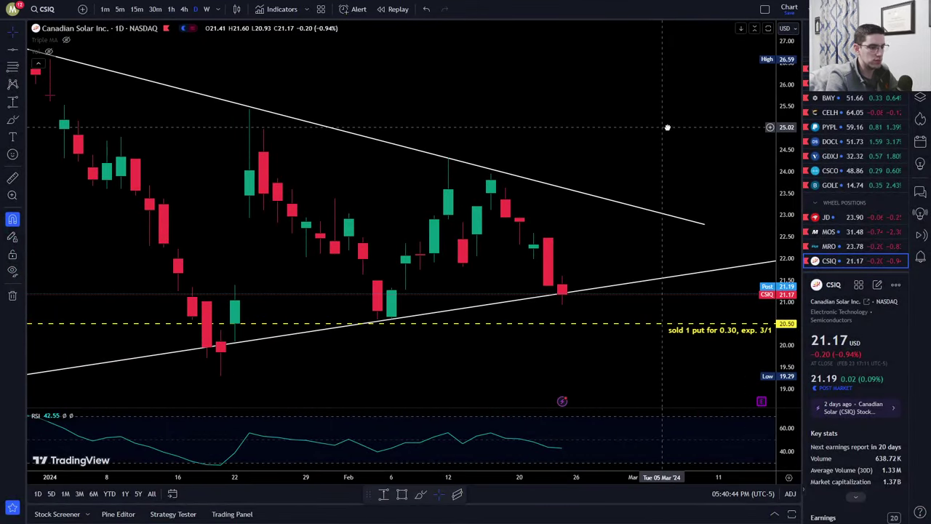
left_click(864, 218)
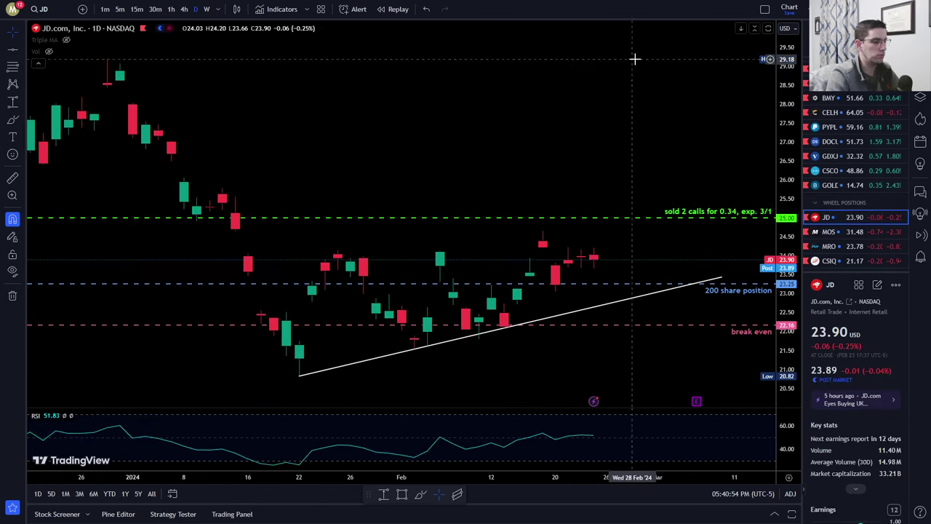
left_click(156, 9)
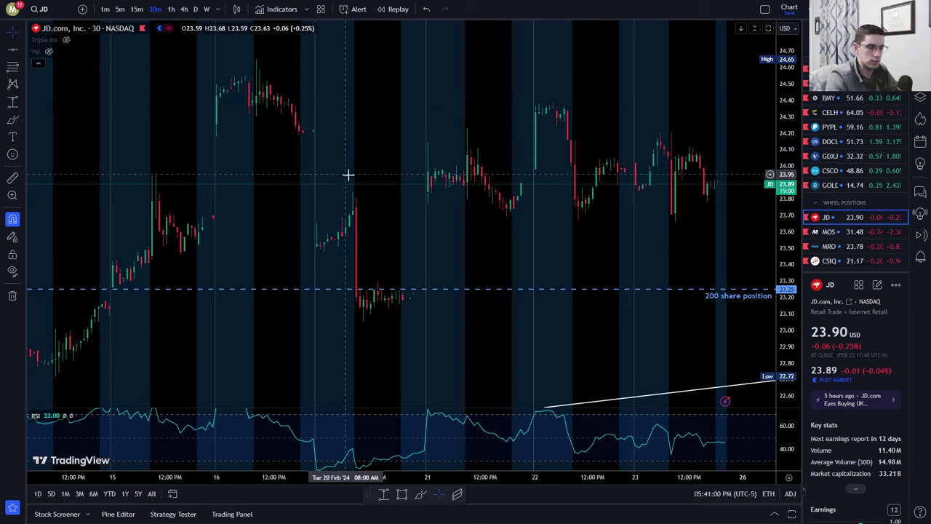
Brush a yellow loop over the February 20 price drop, delete it, and do the same for the February 21 to 23 range.
left_click(13, 120)
left_click_drag(402, 210, 432, 276)
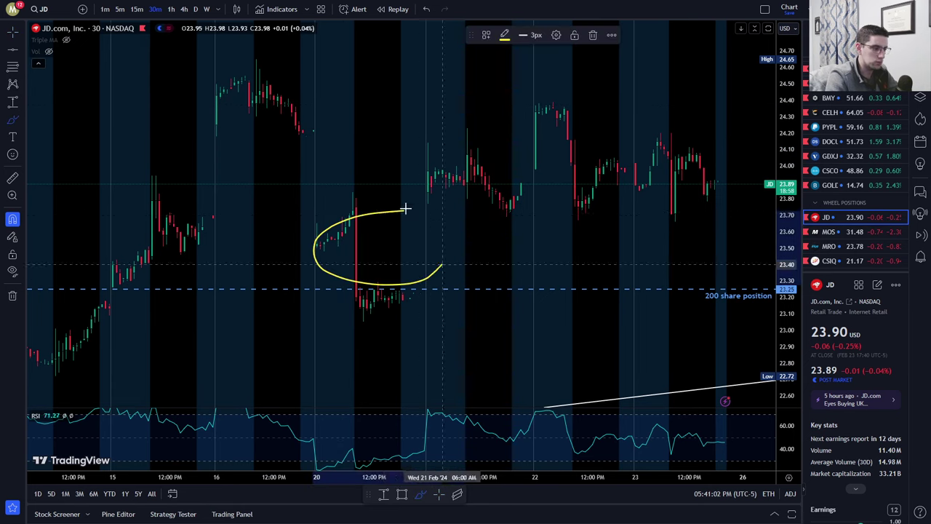
left_click(593, 35)
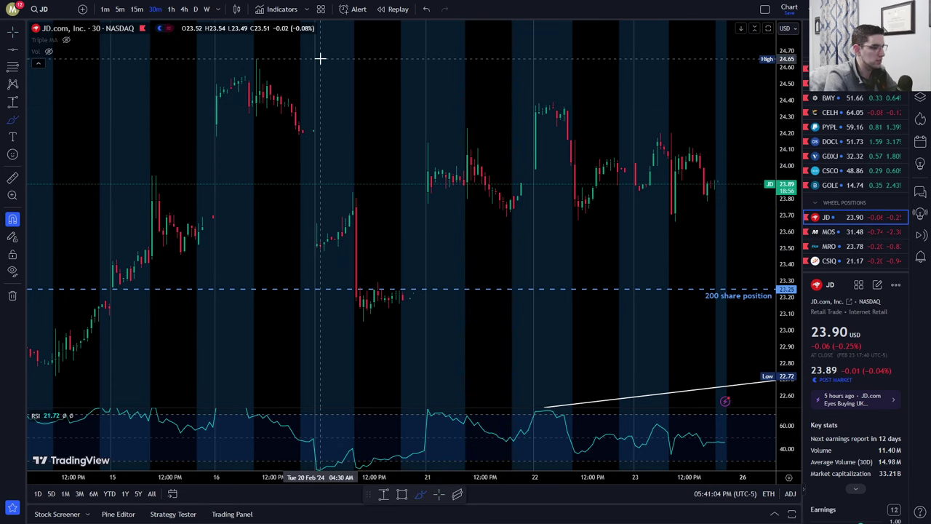
mouse_move(449, 179)
left_mouse_down()
mouse_move(727, 169)
mouse_move(524, 193)
left_mouse_up()
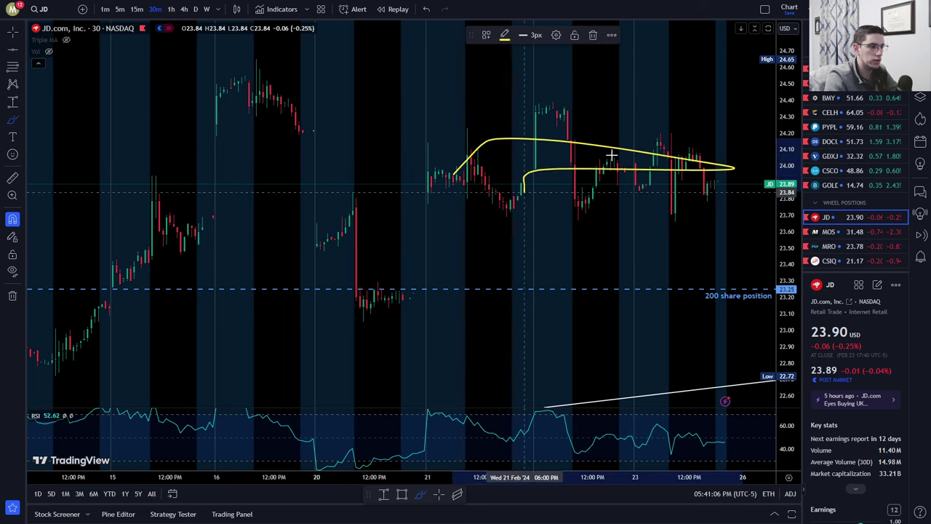
left_click(593, 35)
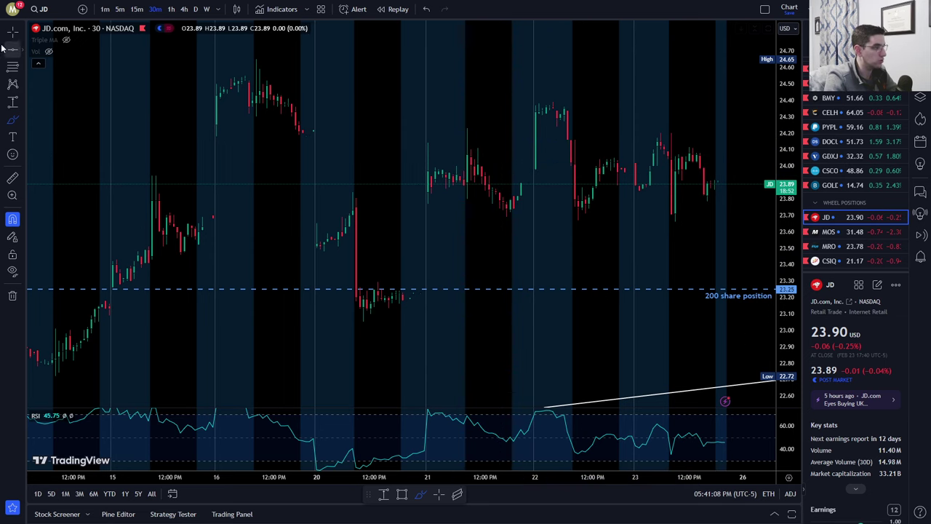
Brush a yellow horizontal line at about 23.99 from February 21 to beyond the latest JD candle, then delete it.
scroll(619, 141, "up", 2)
left_click_drag(619, 141, 528, 119)
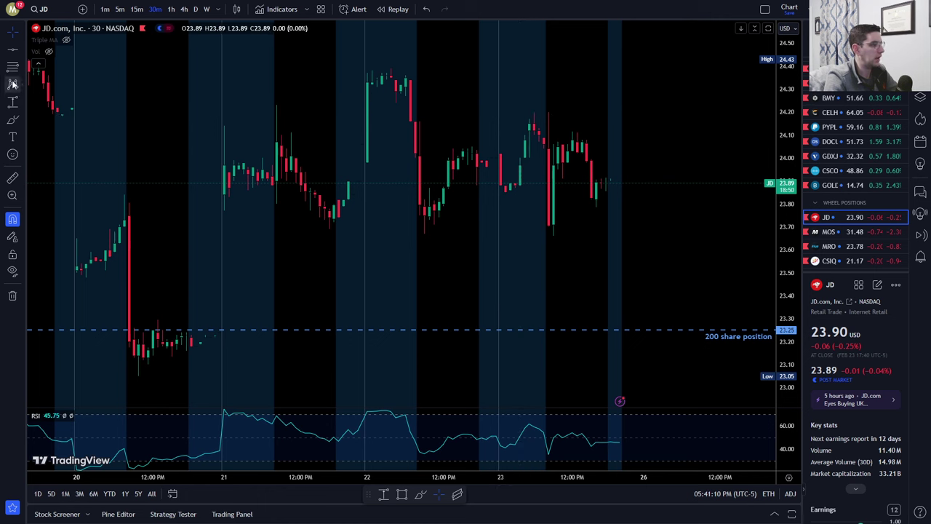
left_click(13, 119)
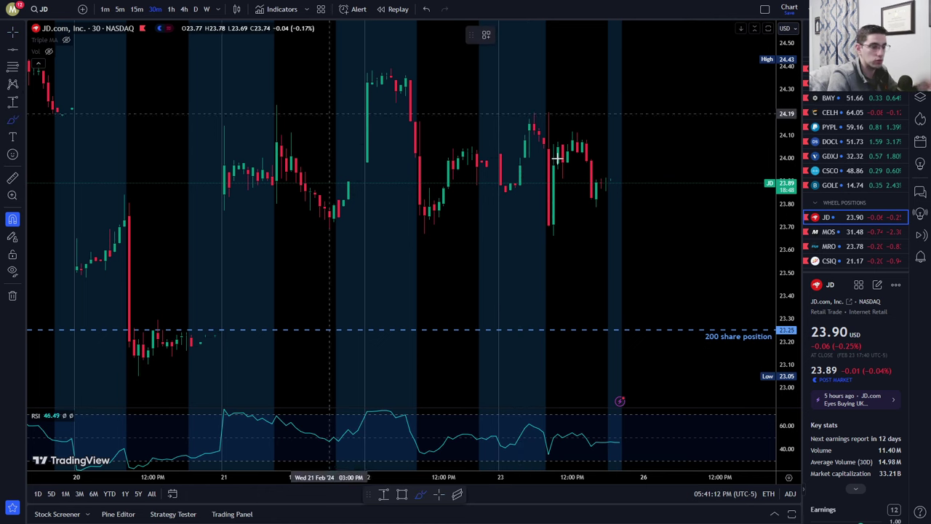
left_click_drag(756, 159, 311, 160)
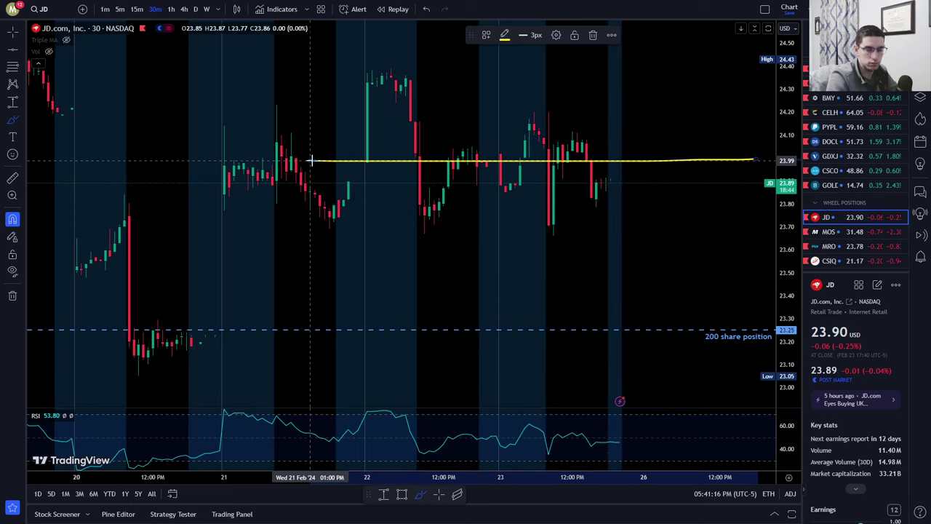
scroll(630, 155, "up", 3)
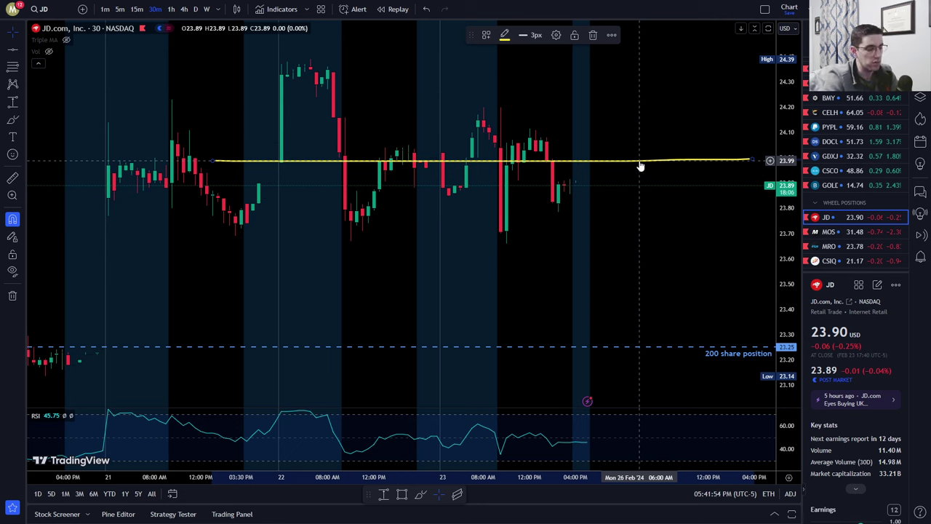
key("Delete")
left_click_drag(640, 160, 632, 161)
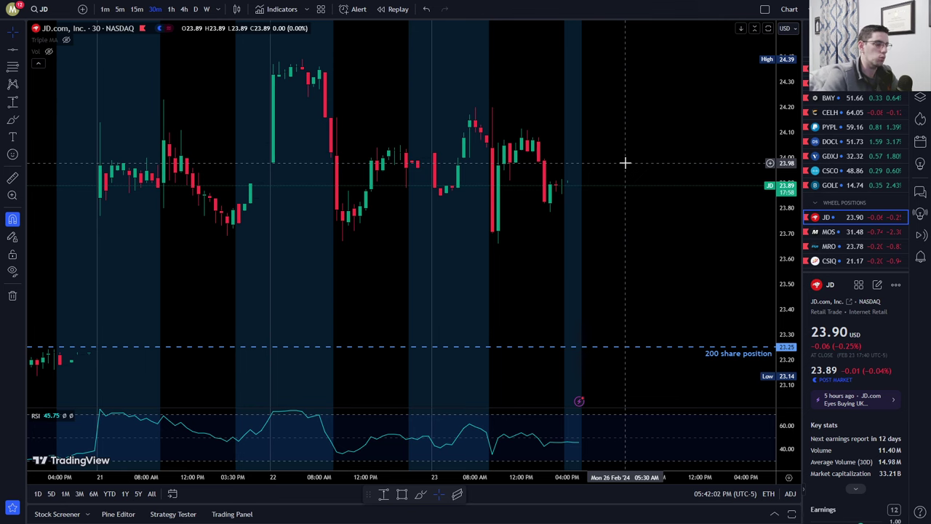
Brush a yellow horizontal line at about 24.00 from February 22 to beyond the latest JD candle.
scroll(624, 162, "down", 5)
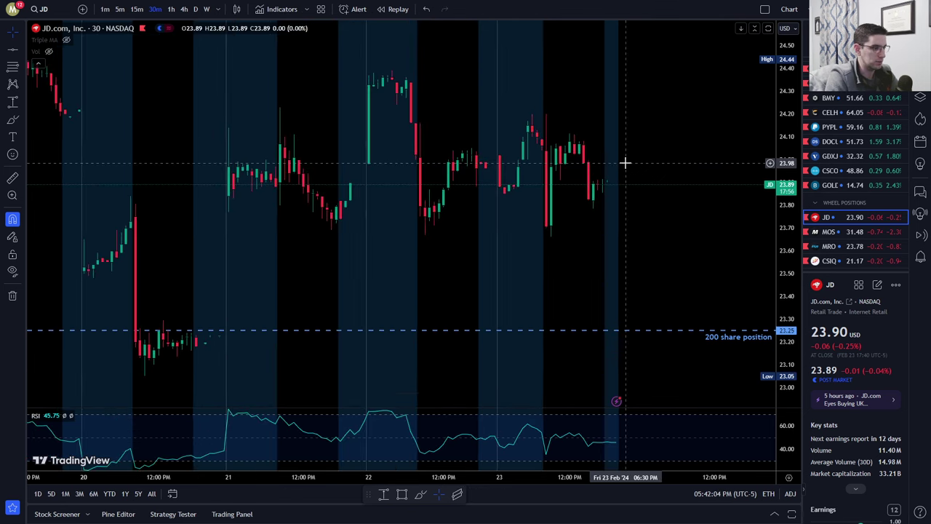
scroll(660, 142, "up", 2)
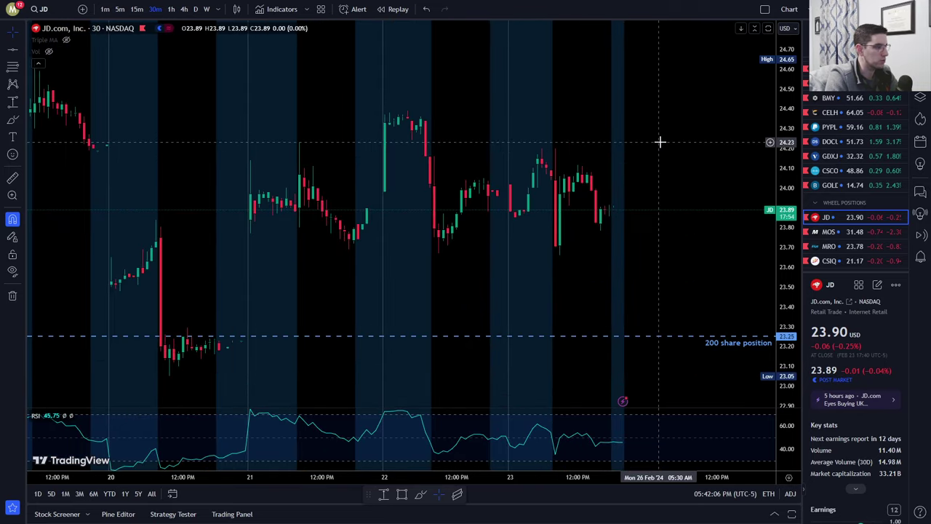
scroll(684, 137, "up", 1)
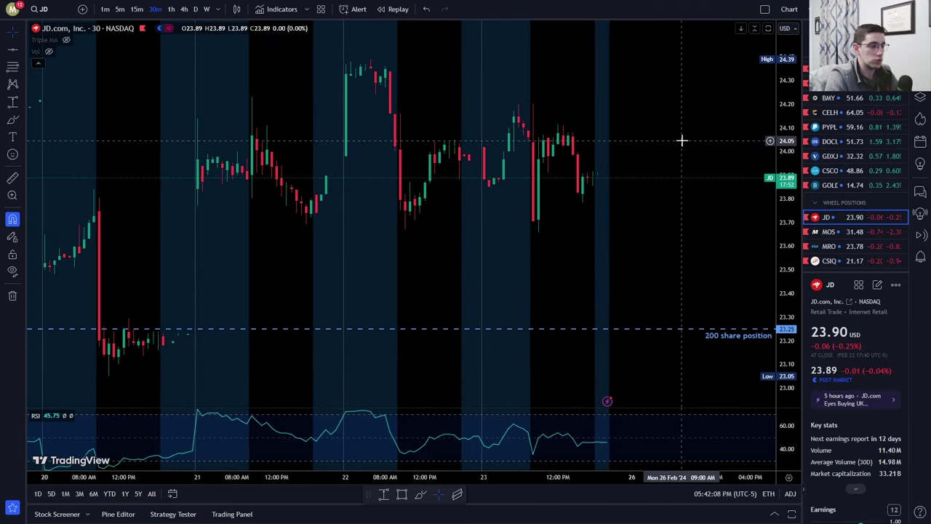
left_click(10, 119)
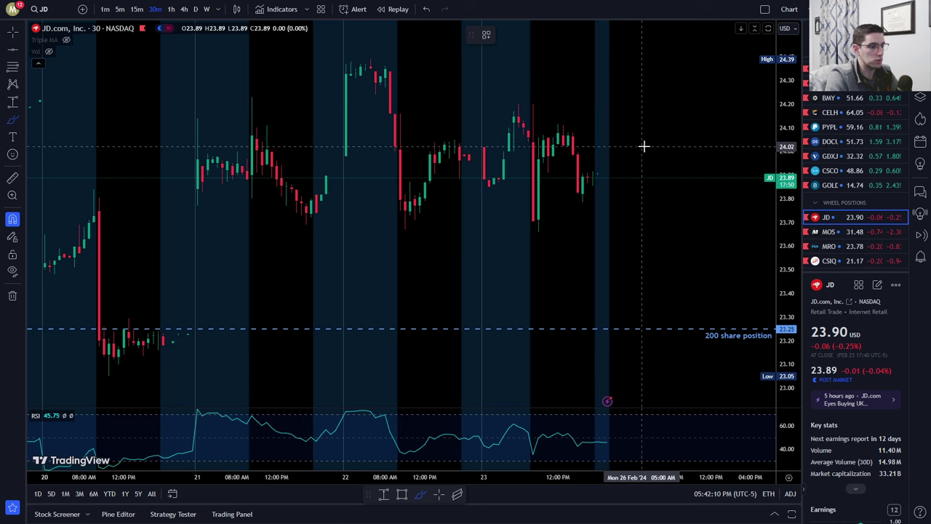
left_click_drag(700, 152, 362, 152)
left_click(3, 32)
scroll(764, 109, "up", 1)
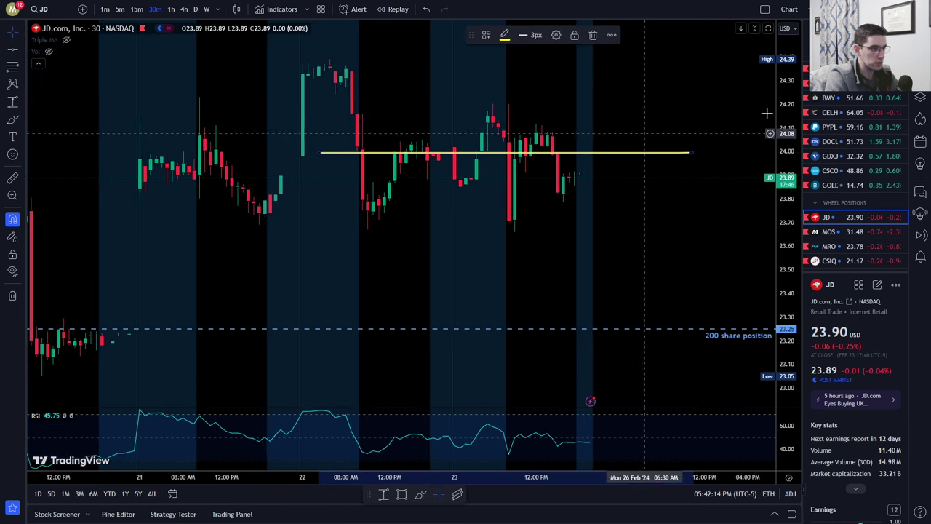
Examine JD's recent price action around 24.00 against the sold 25.00 calls and the 200 share position level.
left_click_drag(782, 116, 794, 247)
left_click_drag(651, 127, 637, 154)
left_click_drag(682, 119, 657, 130)
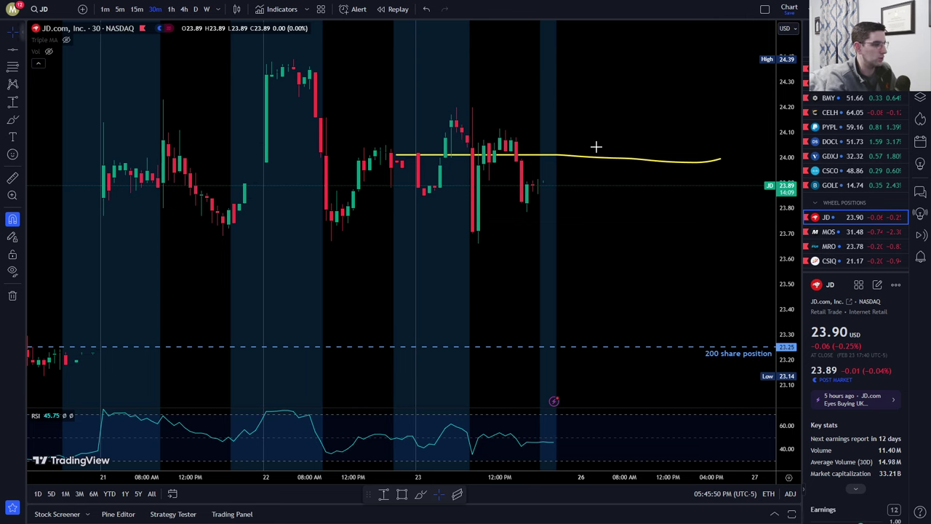
left_click_drag(787, 129, 779, 149)
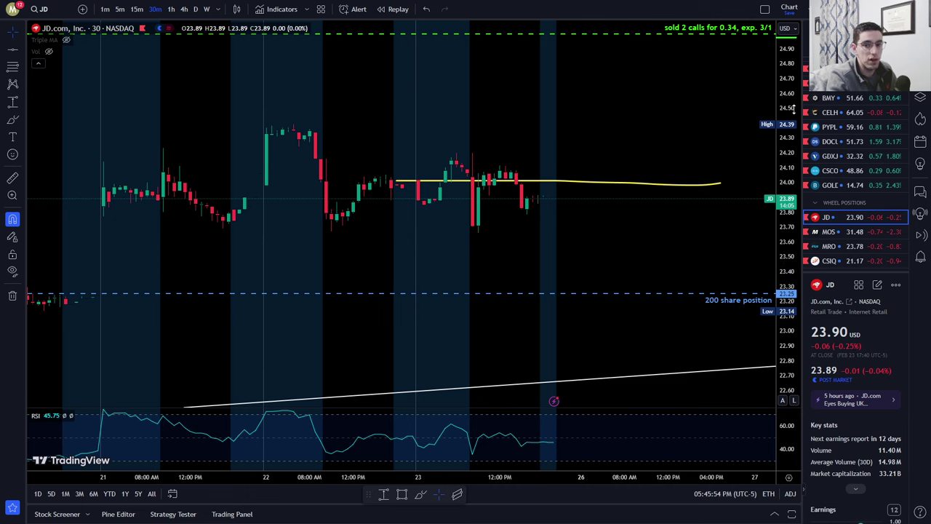
left_click_drag(789, 115, 797, 89)
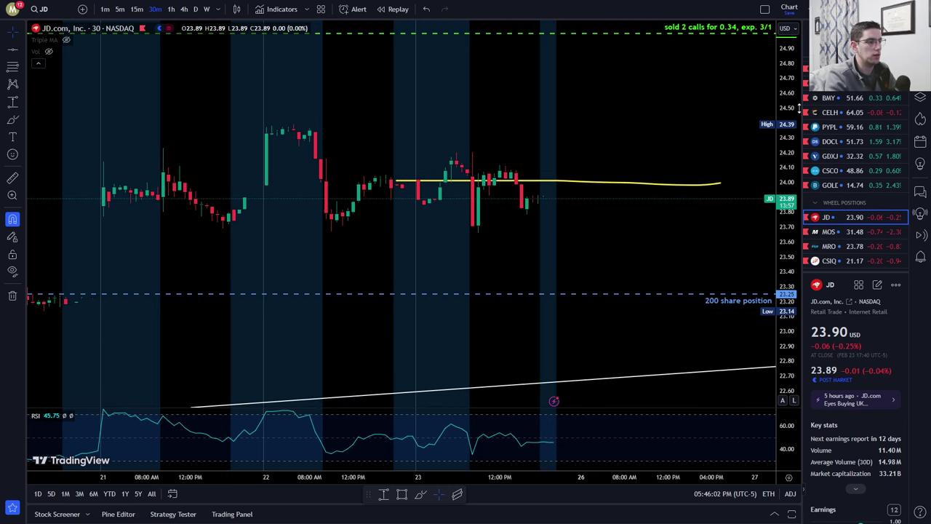
mouse_move(586, 99)
left_mouse_down()
mouse_move(579, 108)
mouse_move(579, 97)
left_mouse_up()
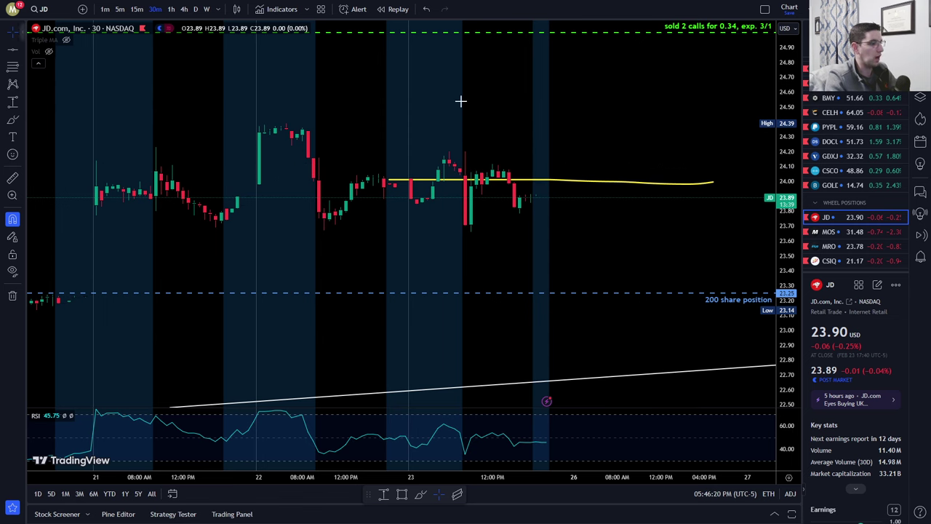
left_click_drag(595, 107, 602, 135)
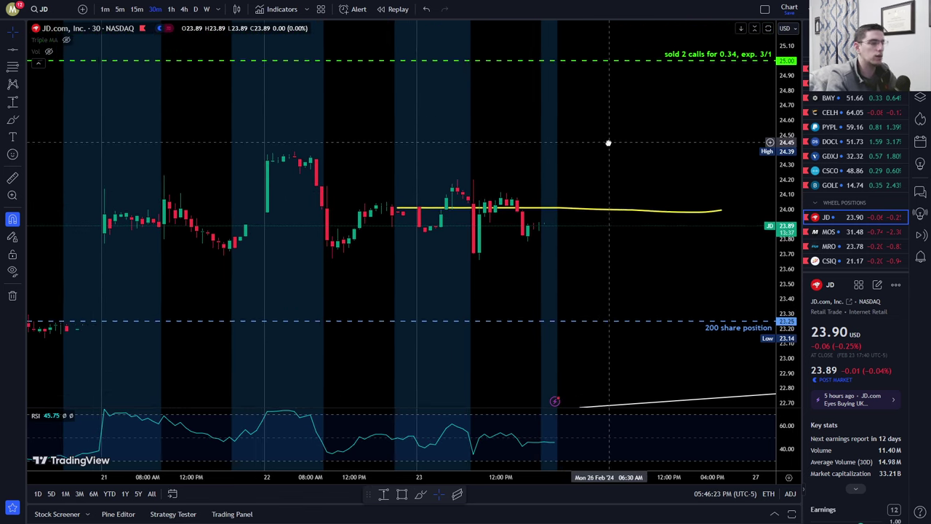
Delete the yellow brush line near 24.00 from the JD chart.
left_click(626, 215)
key("Delete")
left_click_drag(648, 131, 651, 187)
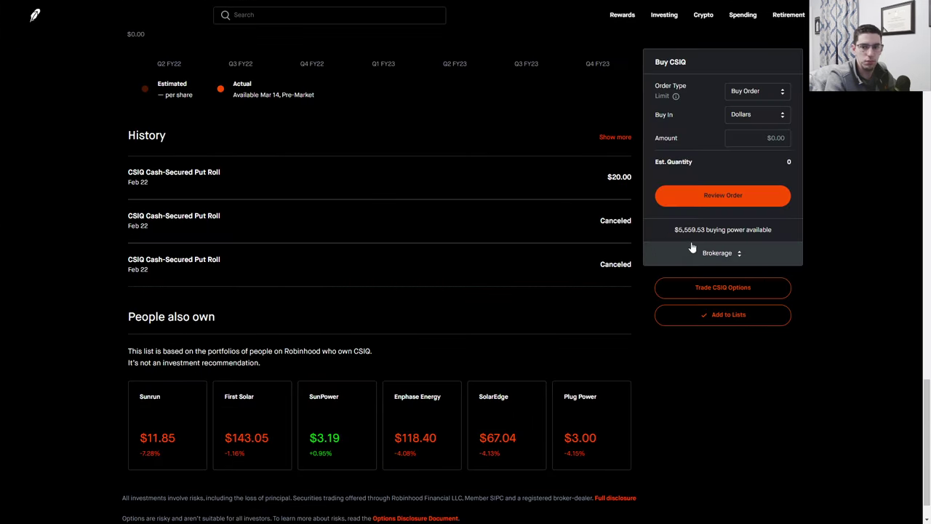
Switch to Robinhood, search for JD, and expand the filled covered call roll in its stock history.
scroll(603, 243, "up", 5)
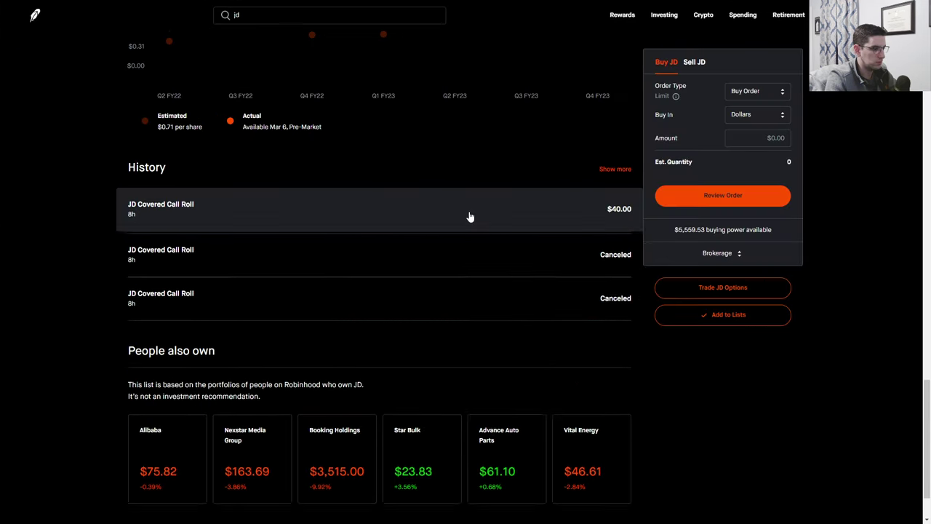
left_click(469, 216)
scroll(469, 211, "down", 1)
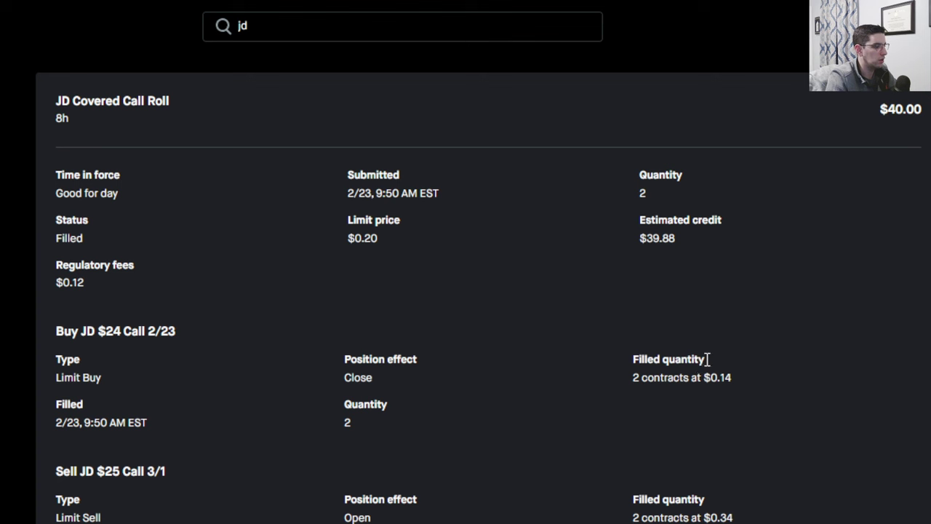
Highlight the filled quantity and the title of the bought JD $24 call 2/23 leg.
left_click_drag(634, 379, 752, 393)
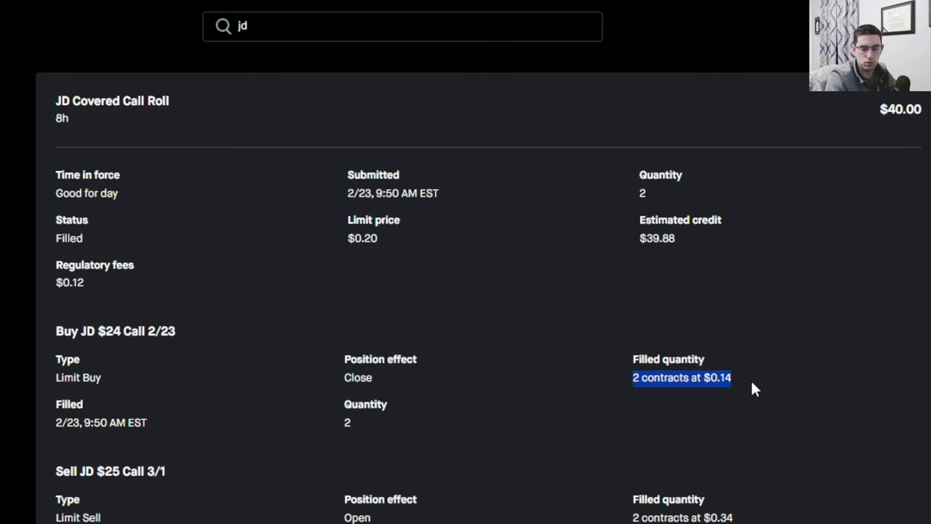
scroll(753, 390, "down", 1)
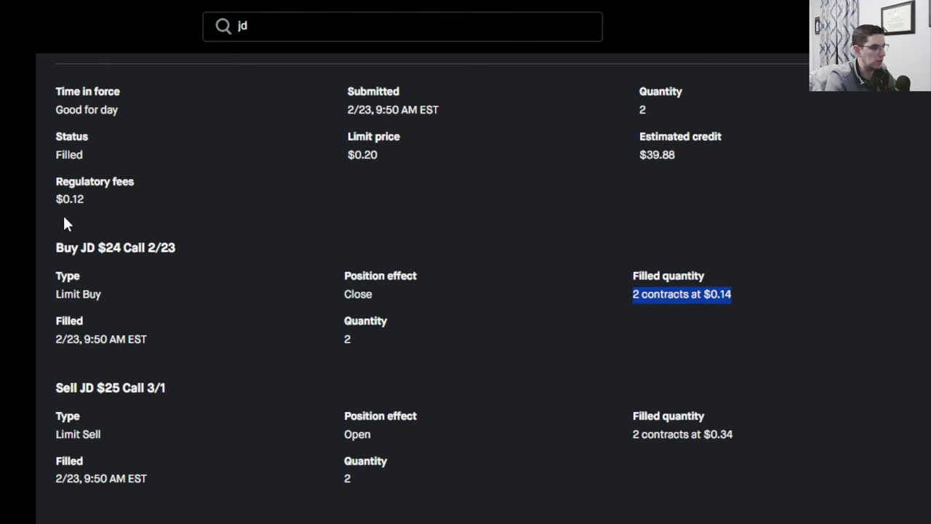
left_click_drag(54, 247, 179, 250)
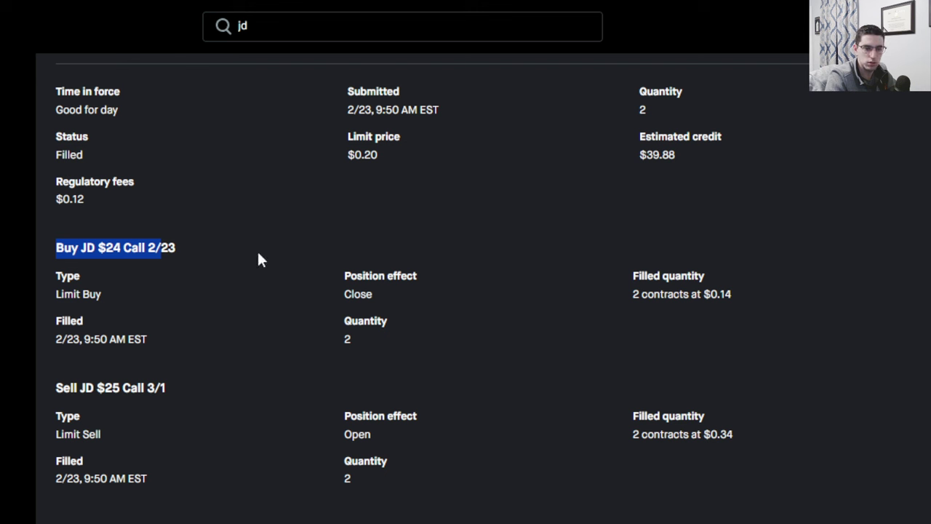
Highlight the filled quantities of both legs and the title of the sold JD $25 Call 3/1 leg, then collapse the roll entry.
triple_click(630, 293)
left_click_drag(56, 388, 167, 391)
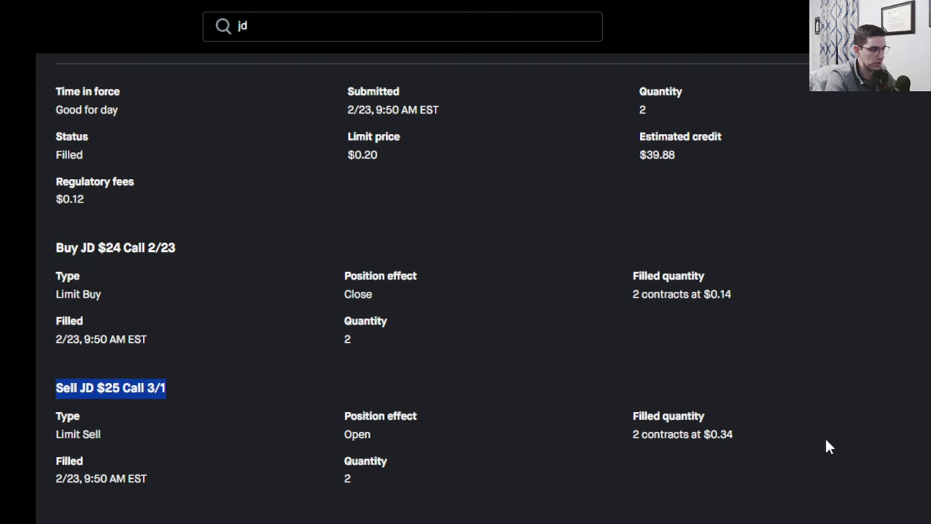
triple_click(625, 435)
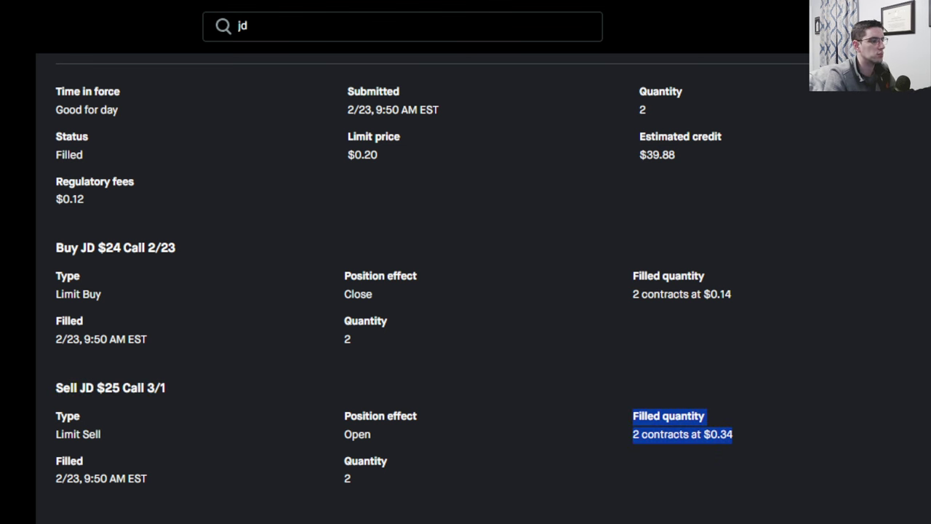
scroll(883, 315, "up", 4)
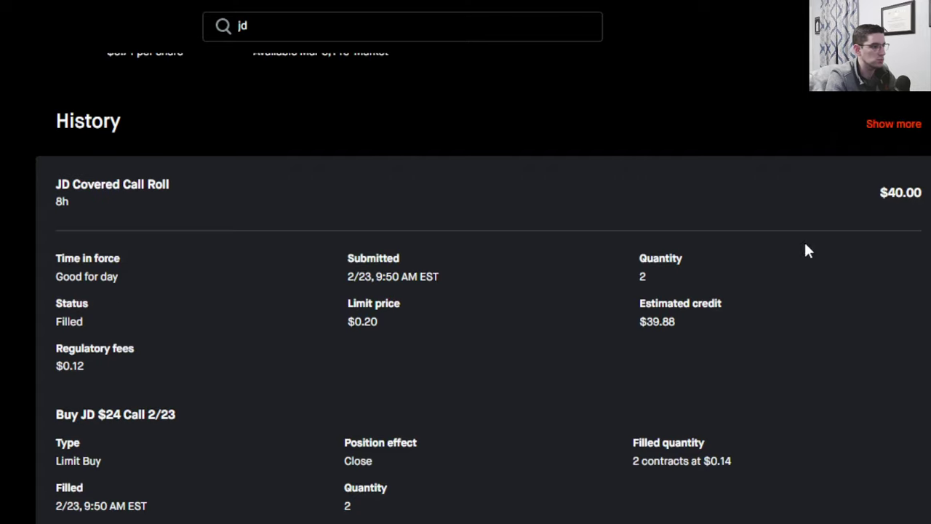
left_click(783, 222)
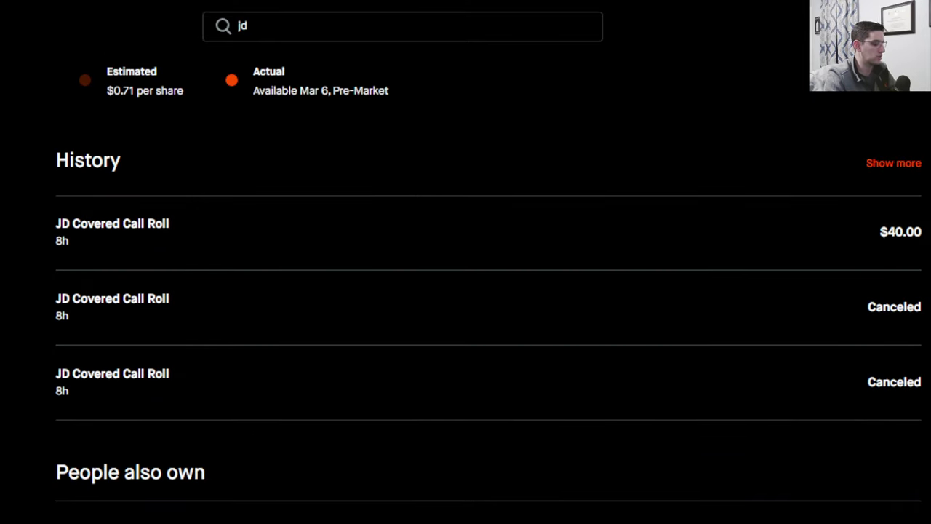
Switch to TradingView, set the JD chart to the daily timeframe, and examine its price history back to 2018.
key("alt+Tab")
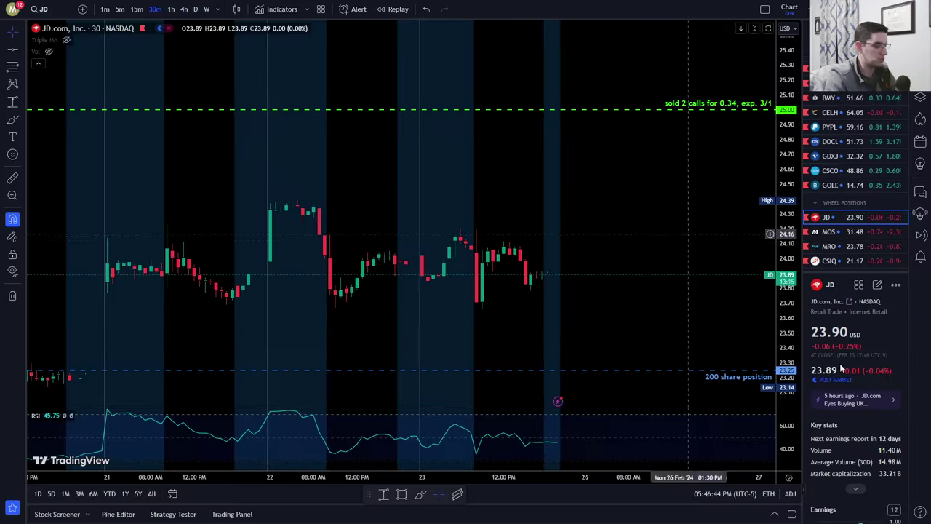
left_click_drag(637, 201, 652, 197)
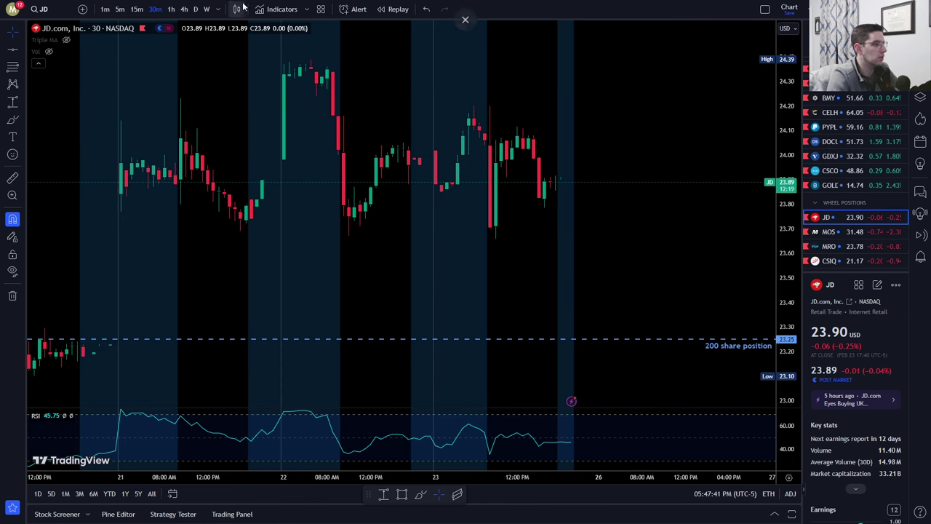
left_click(195, 9)
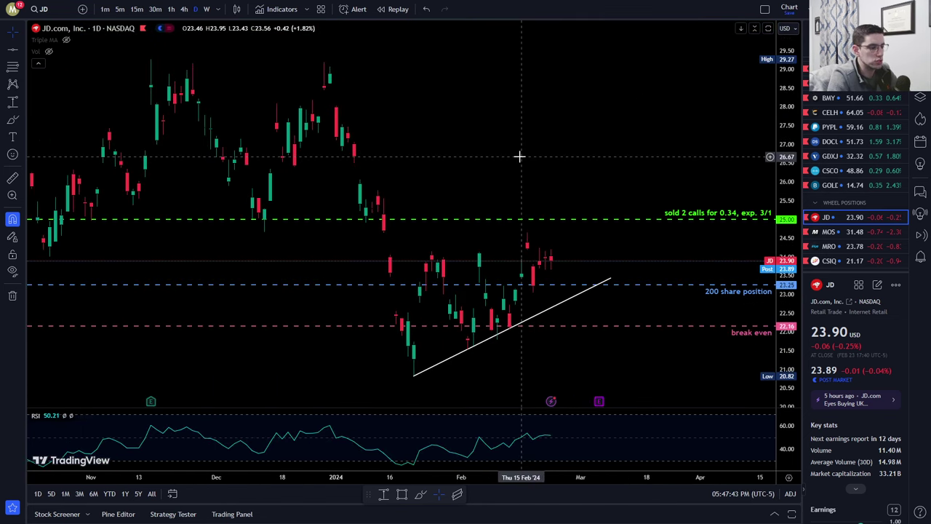
scroll(592, 201, "down", 3)
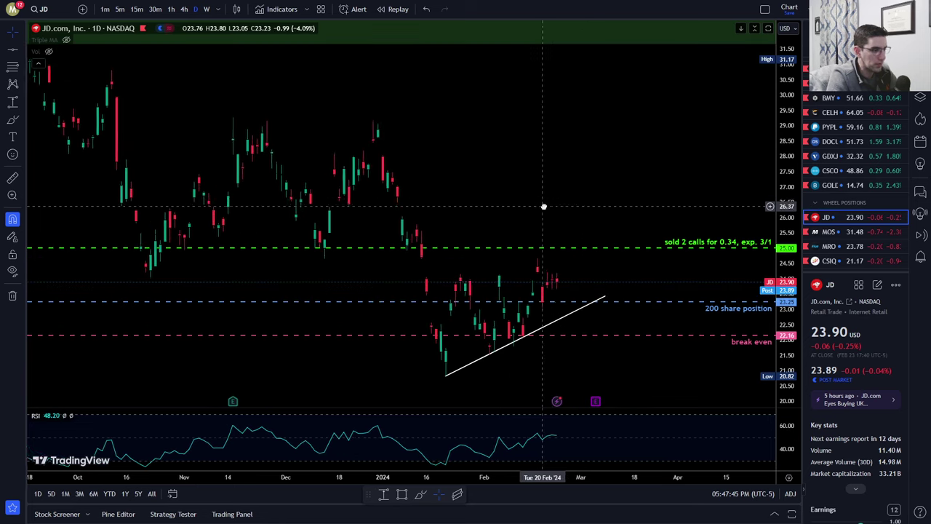
scroll(552, 200, "down", 2)
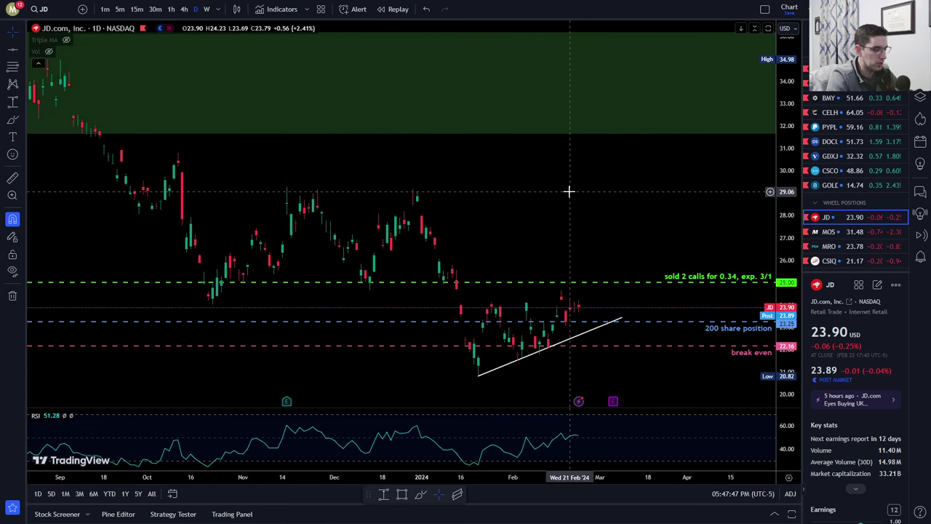
scroll(569, 191, "down", 5)
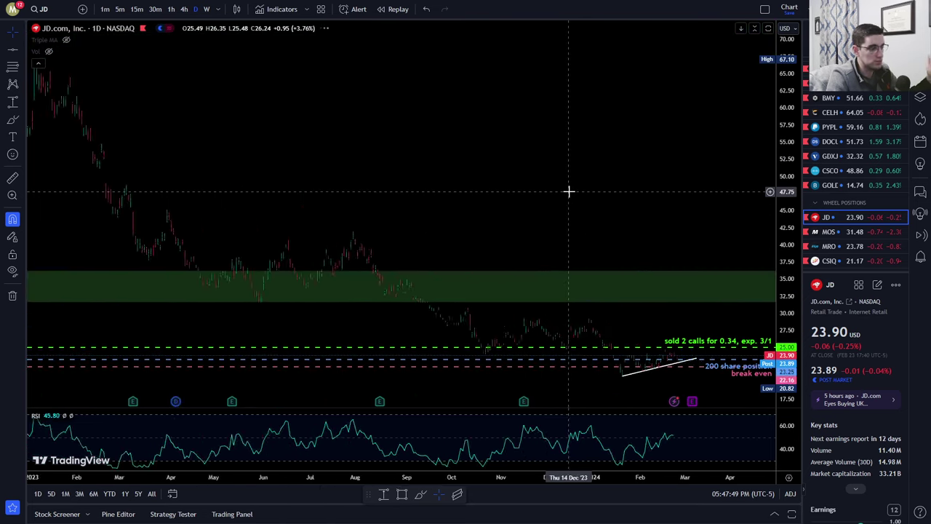
scroll(569, 191, "down", 6)
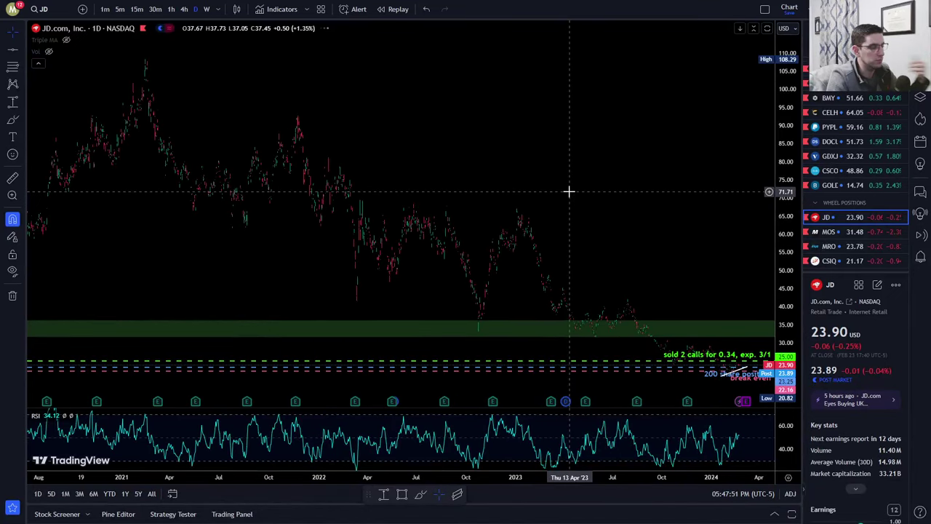
scroll(569, 191, "down", 4)
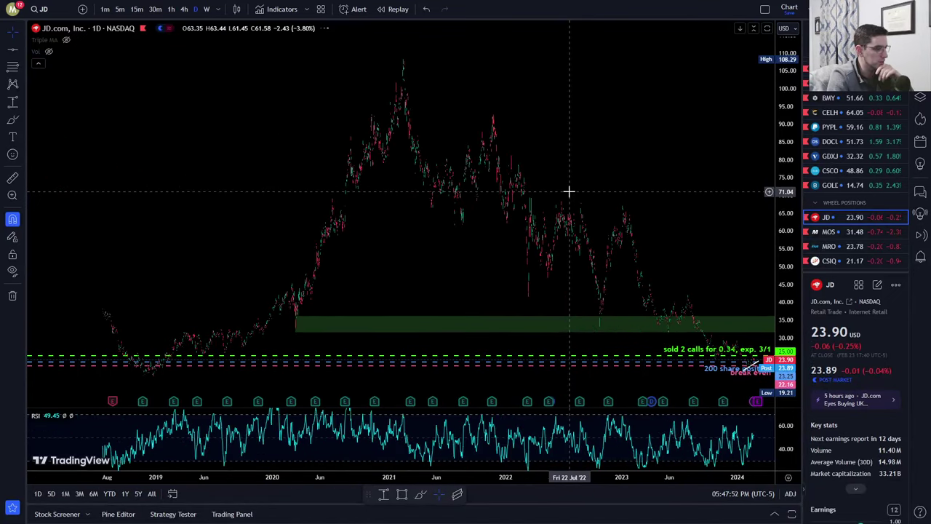
Set the JD chart to the weekly timeframe and examine the multi-year price history around the position levels.
left_click(206, 9)
scroll(439, 121, "up", 6)
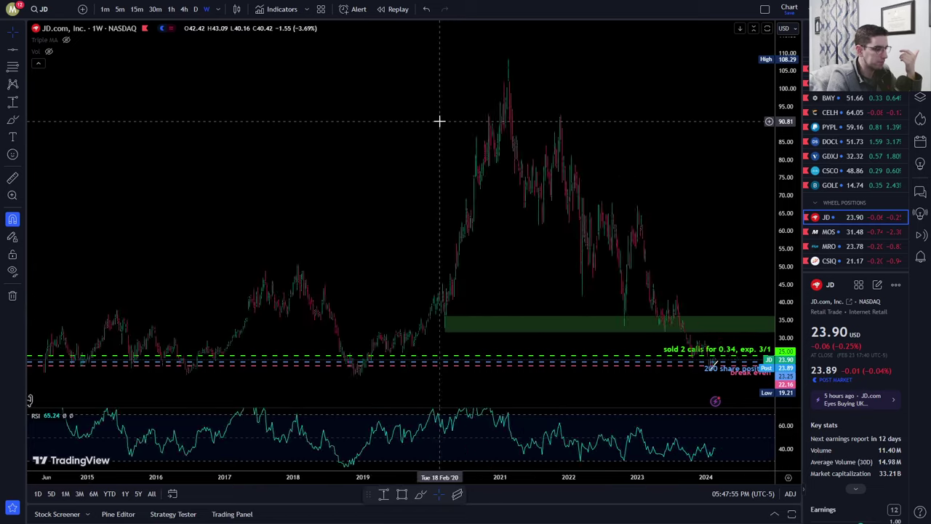
left_click_drag(382, 130, 472, 114)
scroll(578, 110, "down", 6)
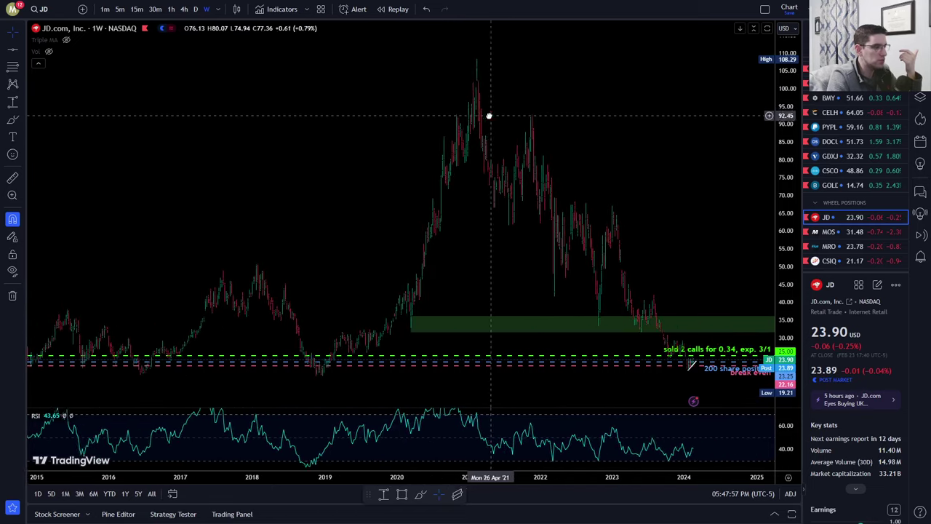
left_click_drag(586, 138, 517, 148)
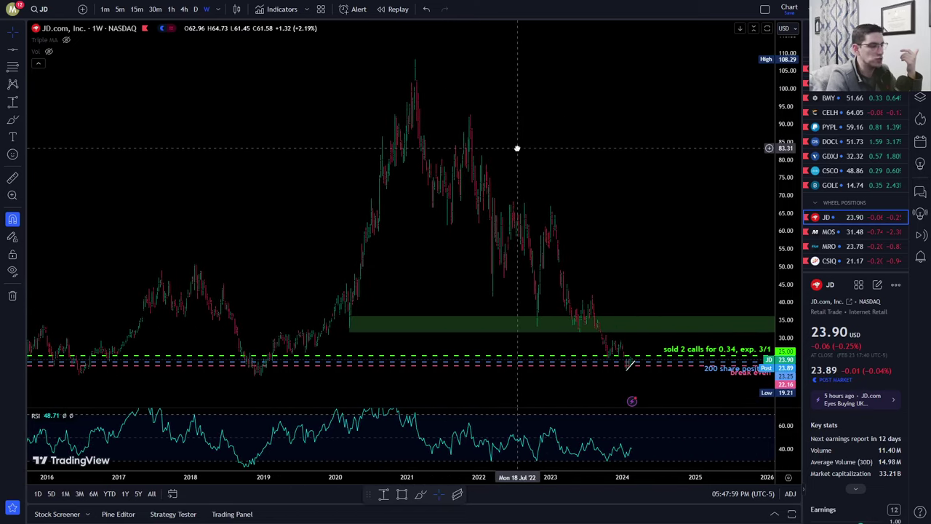
scroll(422, 139, "down", 3)
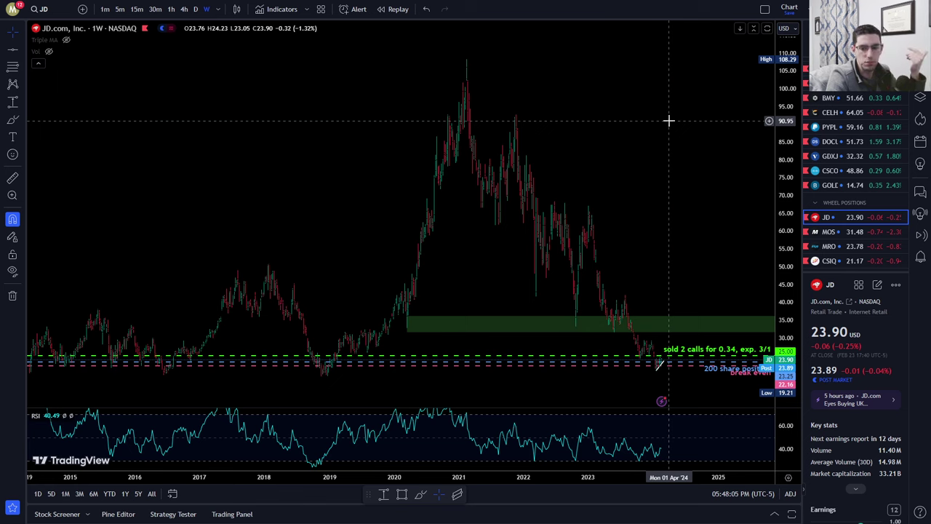
Set the JD chart to the 1 month timeframe and bring the full price history since 2014 into view.
left_click(220, 10)
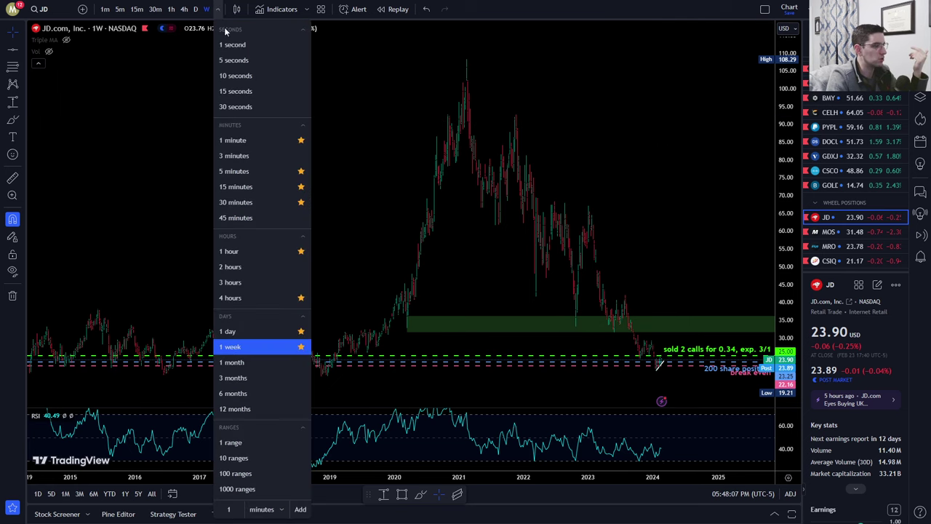
left_click(254, 359)
scroll(357, 174, "up", 5)
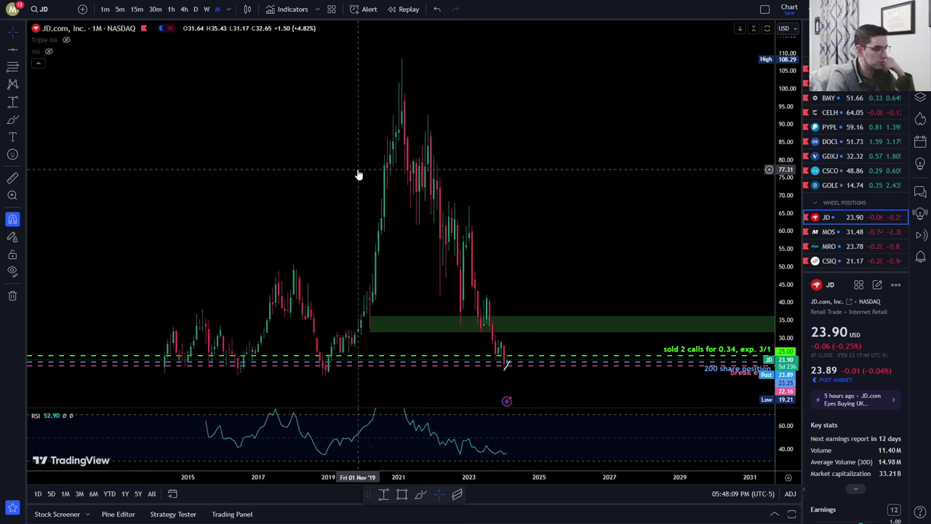
left_click_drag(364, 181, 555, 161)
scroll(653, 165, "down", 1)
scroll(654, 166, "down", 2)
left_click_drag(655, 165, 600, 174)
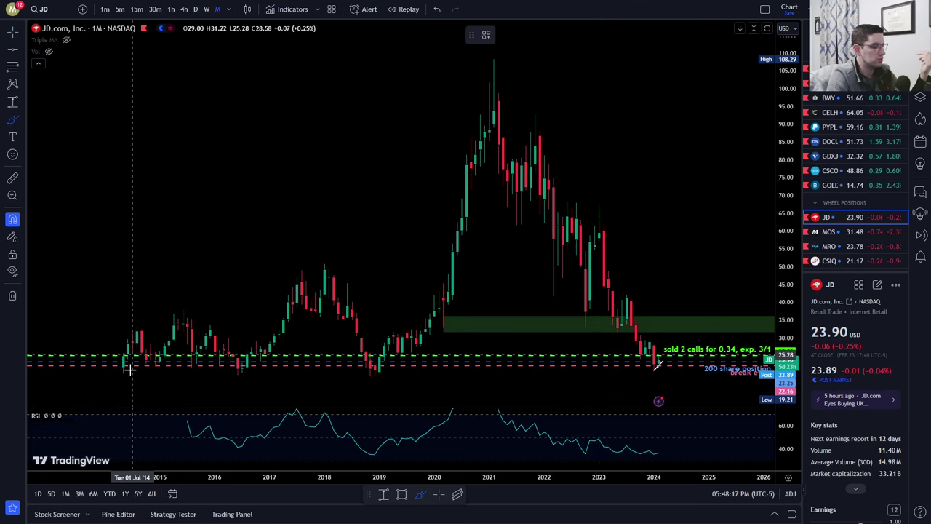
Circle JD's 2014, 2016, late 2018 and current lows near the 200 share position level with the yellow brush.
mouse_move(254, 356)
left_mouse_down()
mouse_move(232, 360)
mouse_move(256, 341)
left_mouse_up()
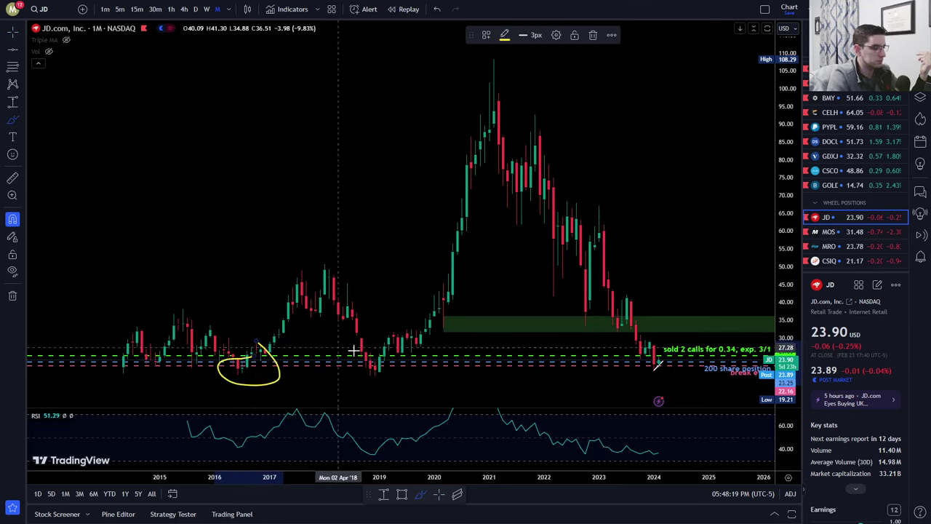
left_click_drag(354, 339, 363, 344)
left_click_drag(141, 344, 149, 355)
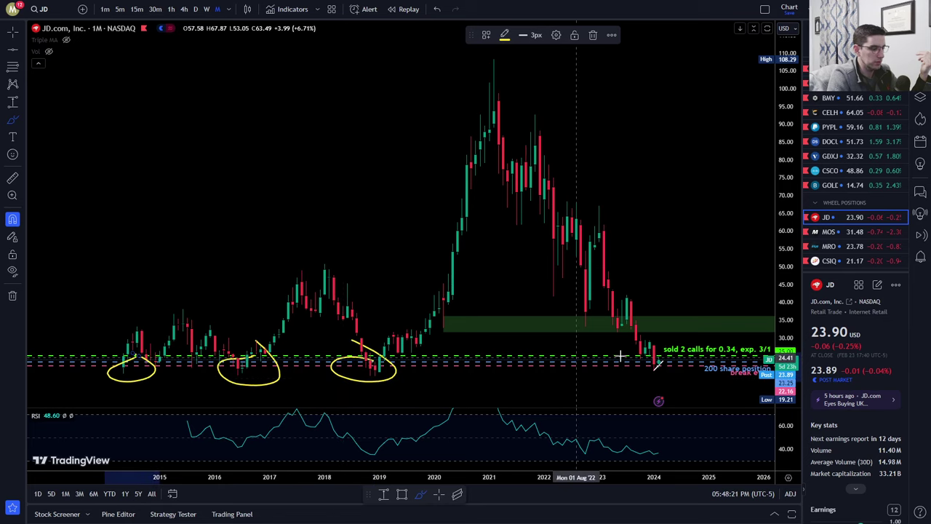
left_click_drag(659, 348, 654, 353)
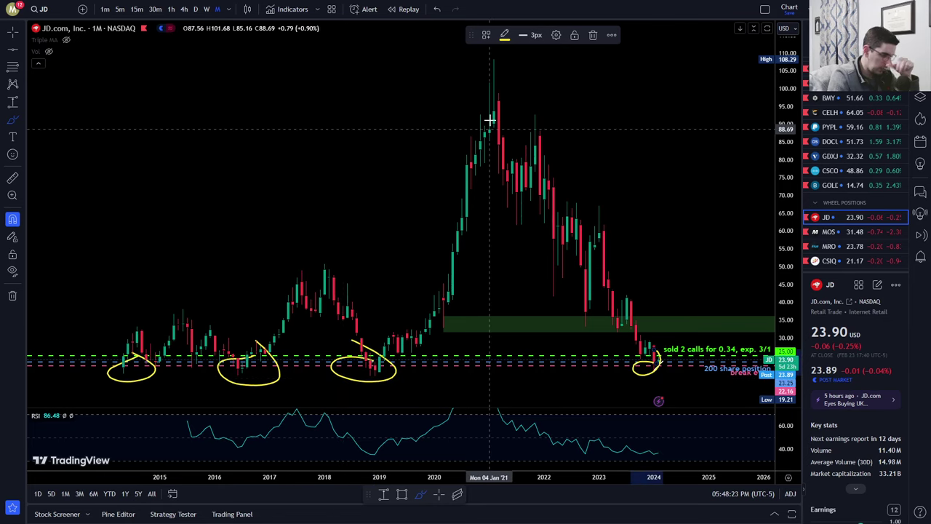
key("Escape")
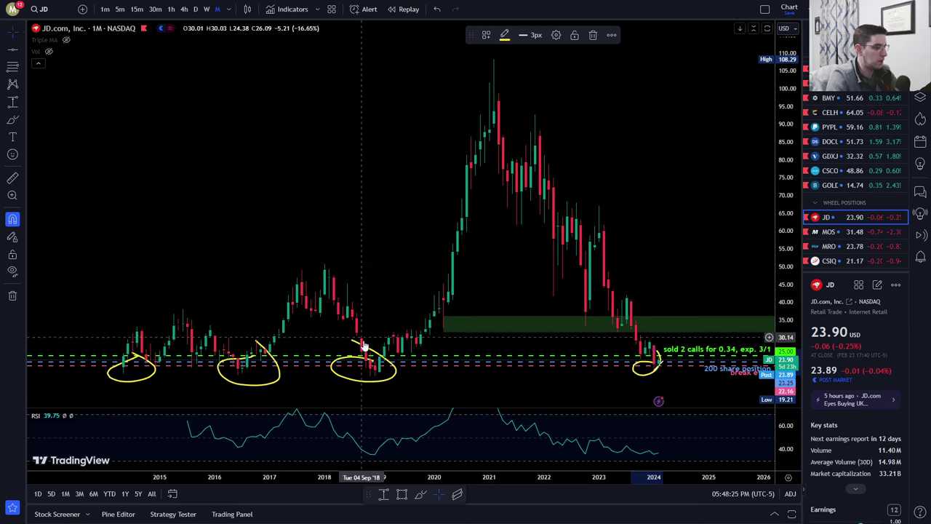
Delete the four yellow brush circles around the lows on the monthly JD chart.
key("Delete")
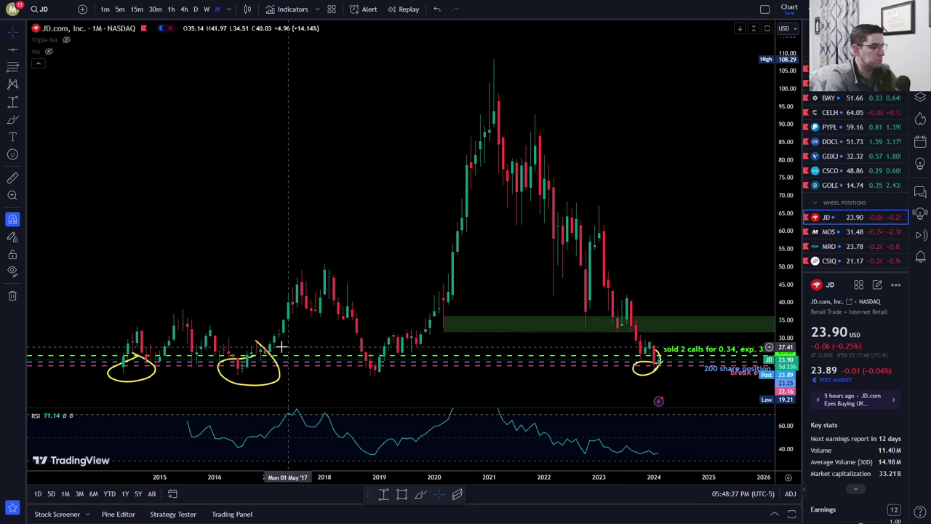
left_click(266, 352)
key("Delete")
left_click(138, 362)
key("Delete")
left_click(642, 379)
key("Delete")
Check JD's quarterly income statement chart and examine the recent monthly candles from 2021 onward.
scroll(844, 402, "down", 5)
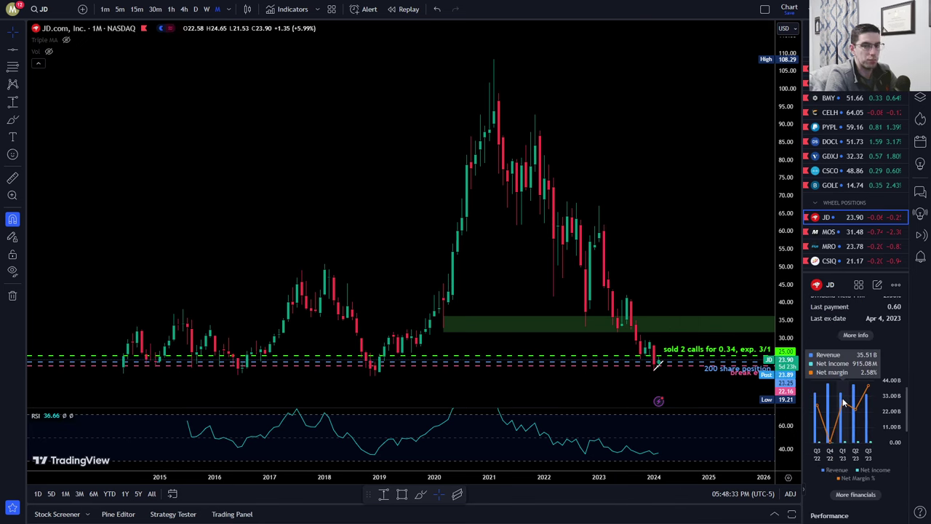
scroll(642, 225, "up", 8)
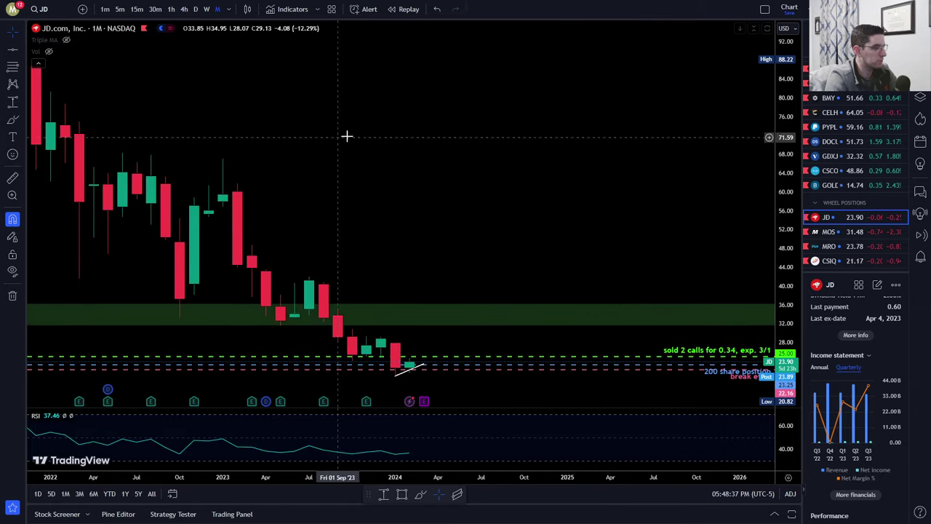
scroll(341, 138, "down", 3)
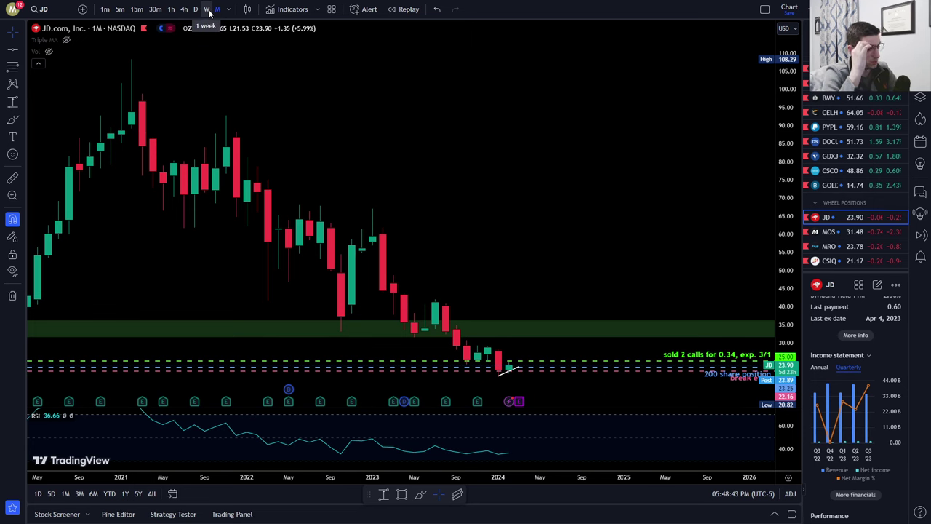
Set the JD chart to the daily timeframe and examine recent candles against the rising trendline, sold 25.00 calls, share position and break even levels.
left_click(196, 9)
scroll(590, 181, "down", 1)
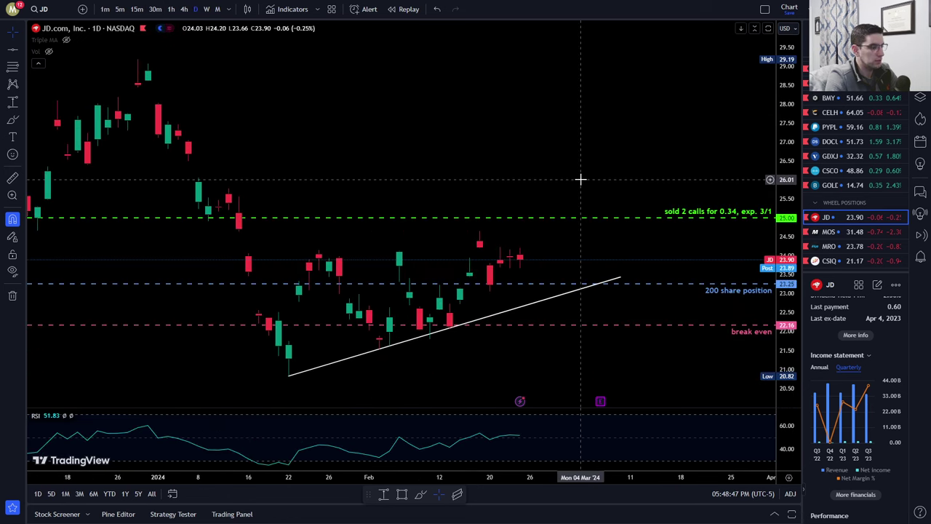
scroll(569, 138, "up", 3)
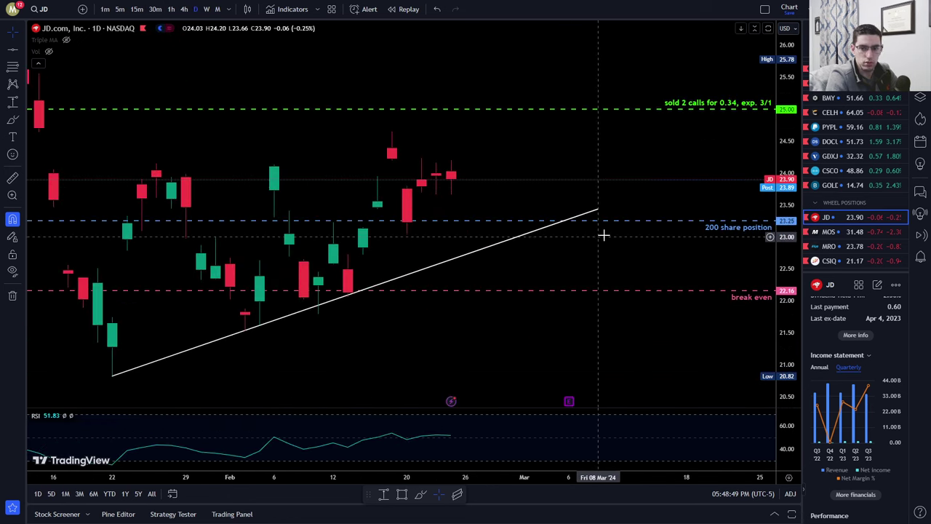
left_click_drag(603, 235, 651, 172)
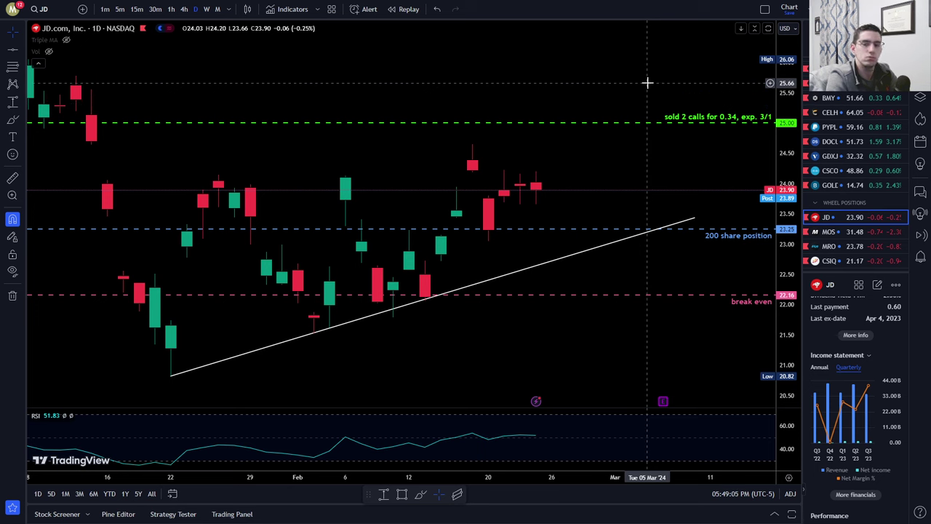
scroll(647, 82, "down", 1)
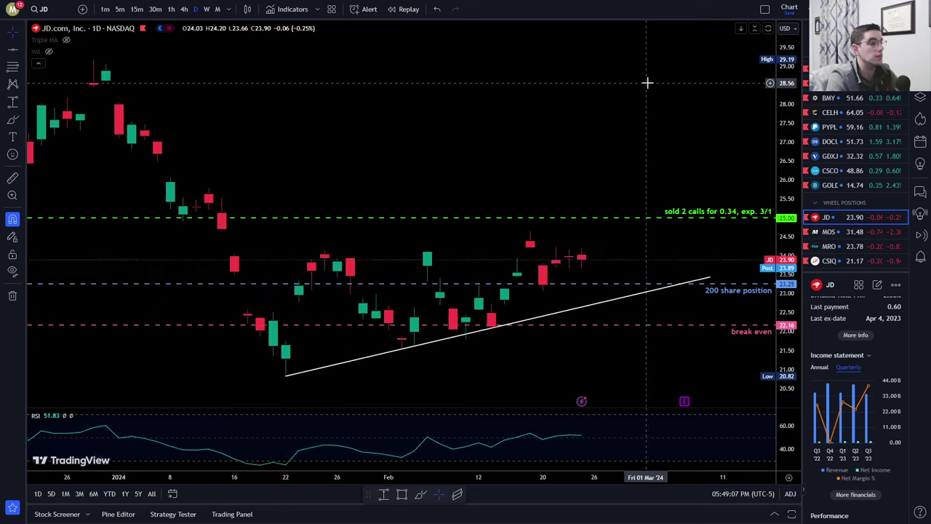
scroll(601, 97, "down", 1)
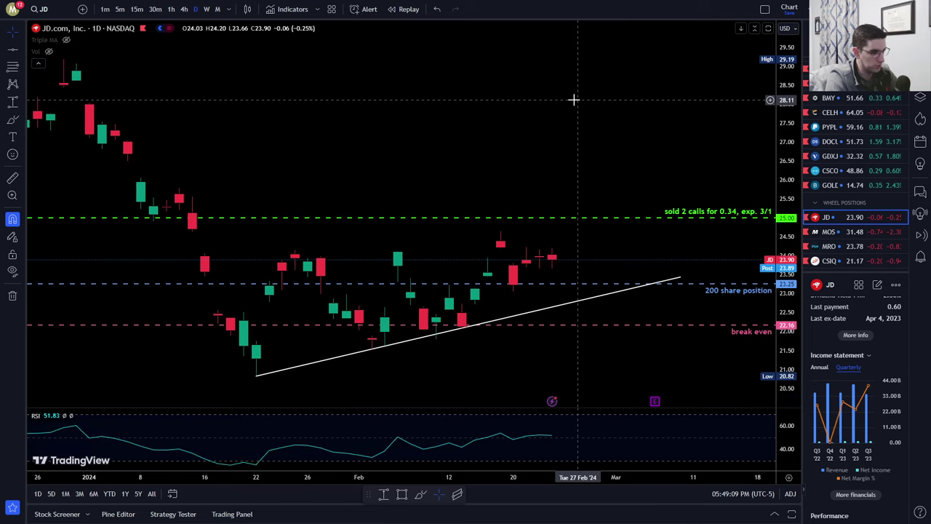
scroll(628, 87, "up", 2)
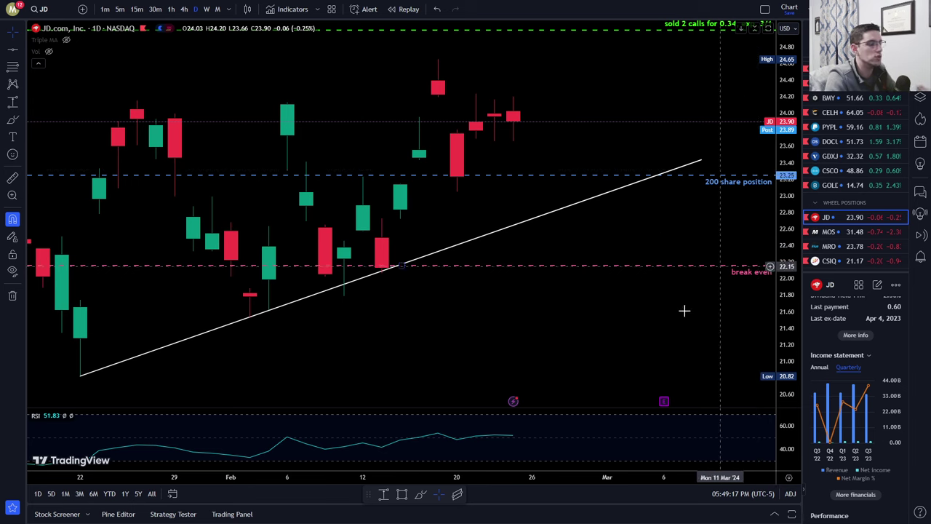
scroll(678, 320, "down", 2)
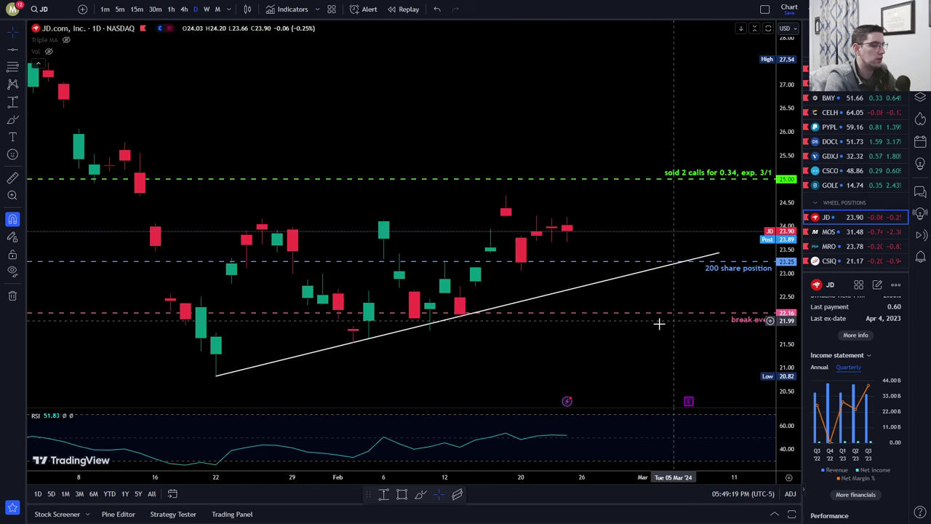
left_click_drag(625, 102, 638, 112)
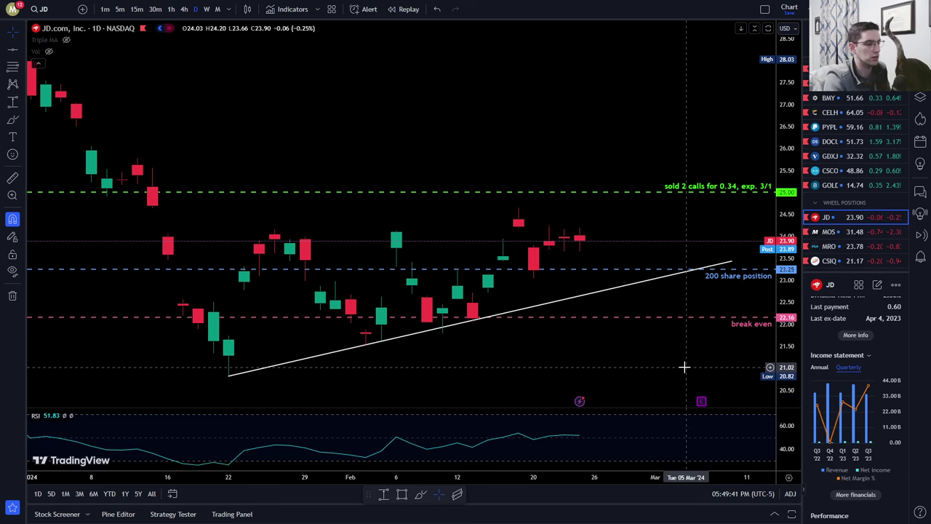
Open the MOS daily chart and examine the recent candles against the sold 32.00 call, 100 share position and break even levels.
scroll(638, 115, "down", 3)
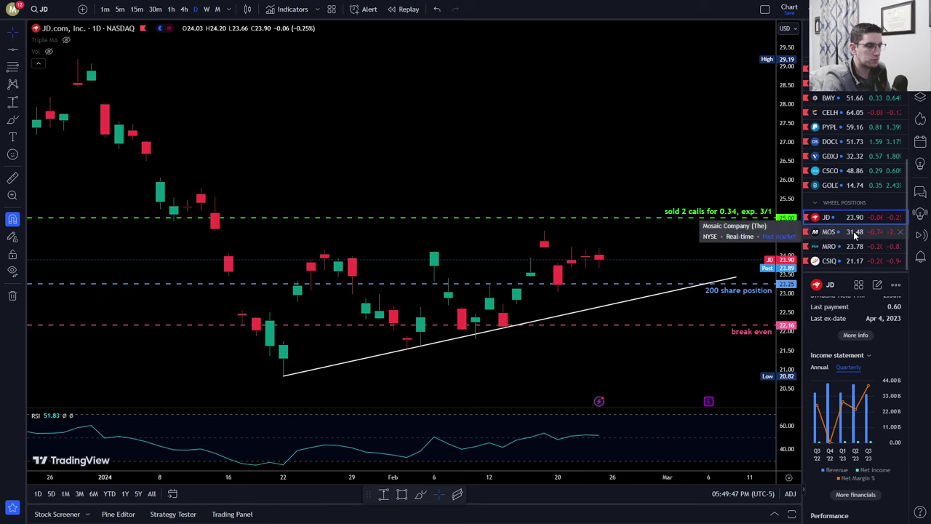
left_click(854, 232)
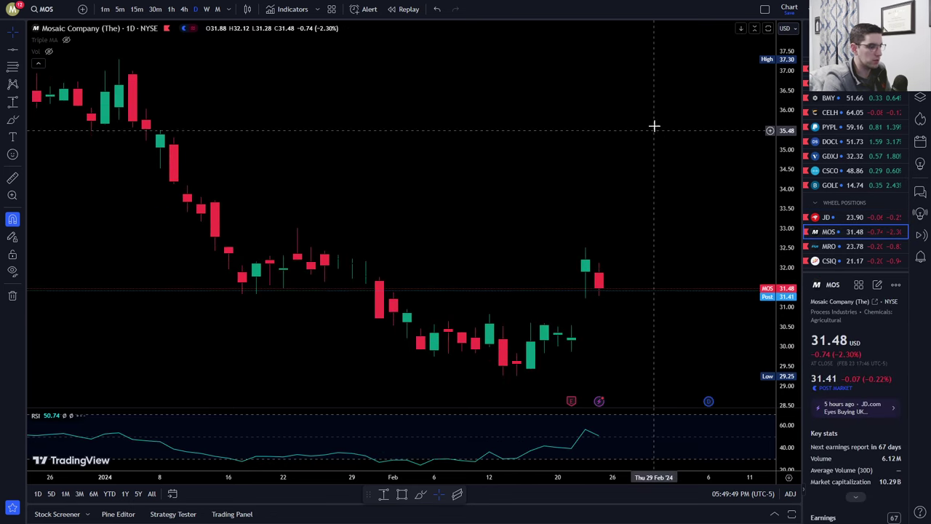
scroll(512, 128, "up", 3)
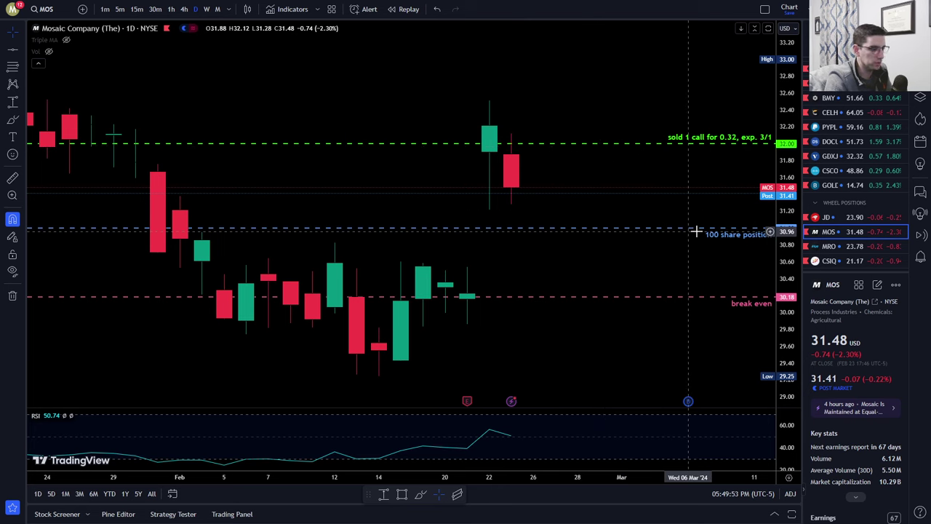
scroll(651, 90, "up", 3)
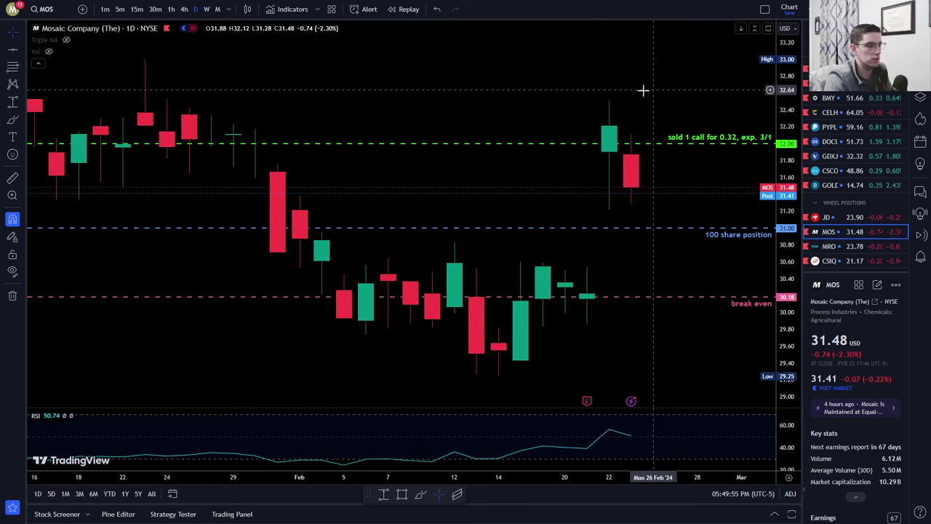
left_click_drag(657, 77, 618, 77)
Set the MOS chart to the 30-minute timeframe and examine the February 21 to 23 candles around the sold 32.00 call level.
left_click(155, 9)
scroll(664, 181, "down", 5)
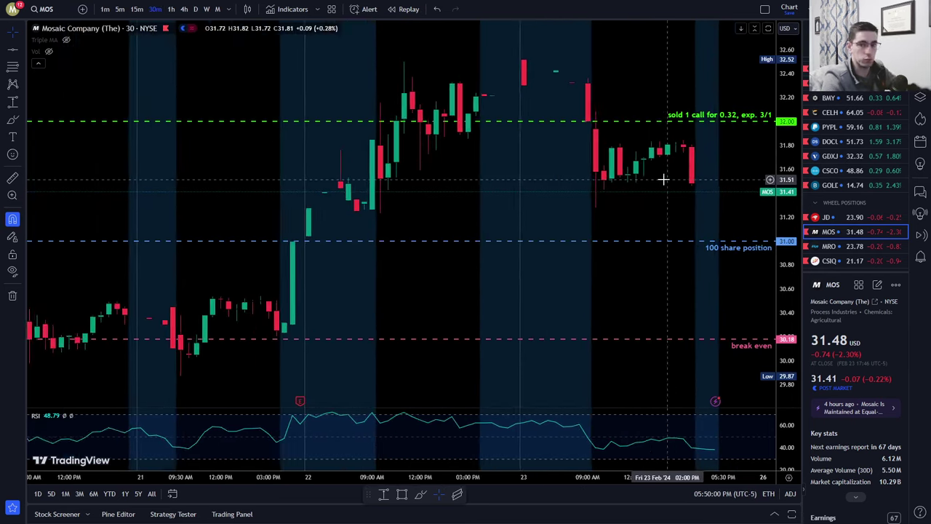
left_click_drag(667, 119, 611, 72)
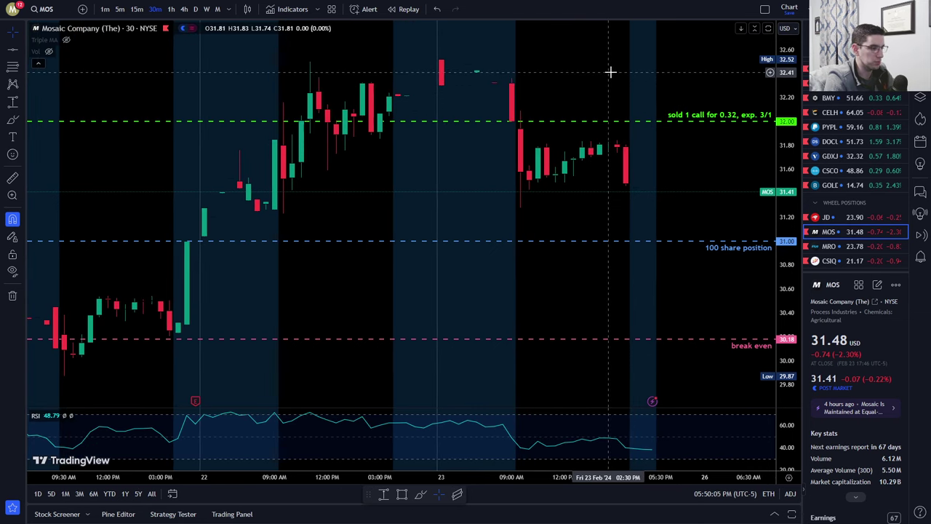
scroll(610, 72, "up", 3)
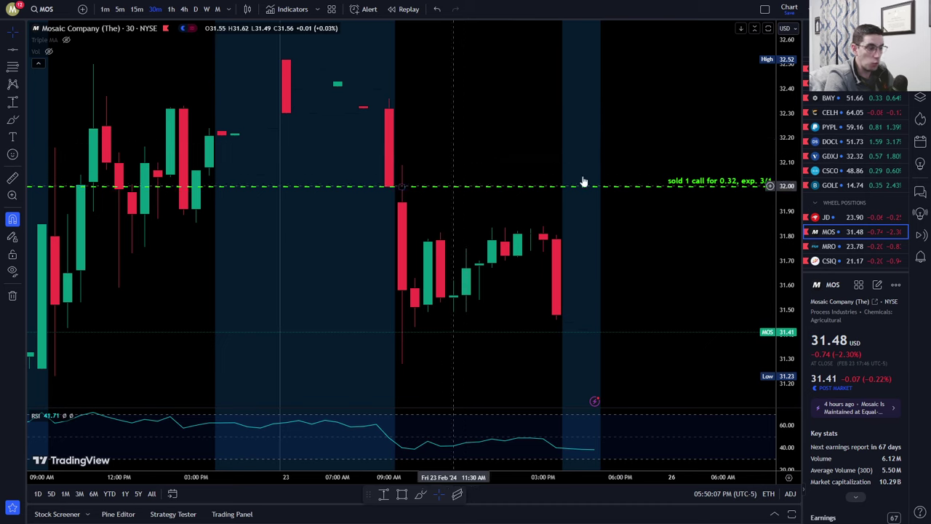
scroll(357, 156, "down", 1)
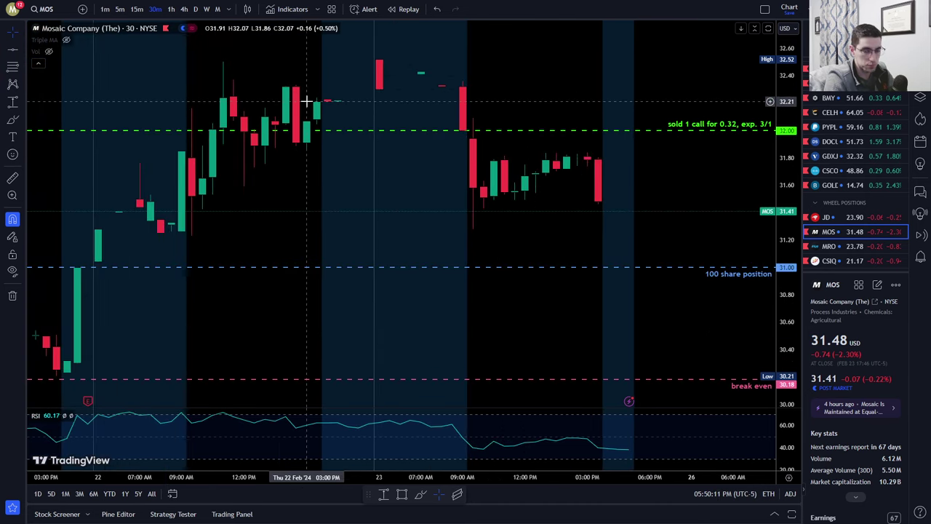
scroll(509, 121, "up", 1)
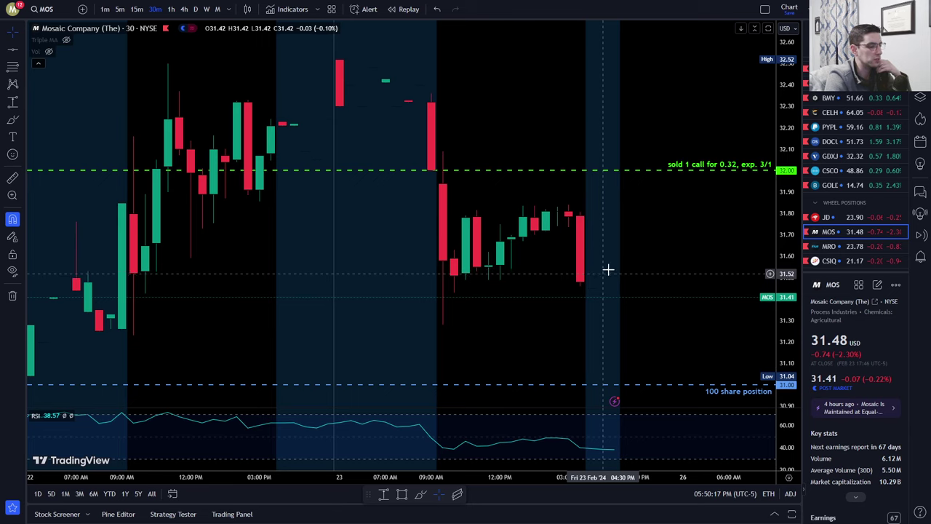
scroll(571, 230, "up", 1)
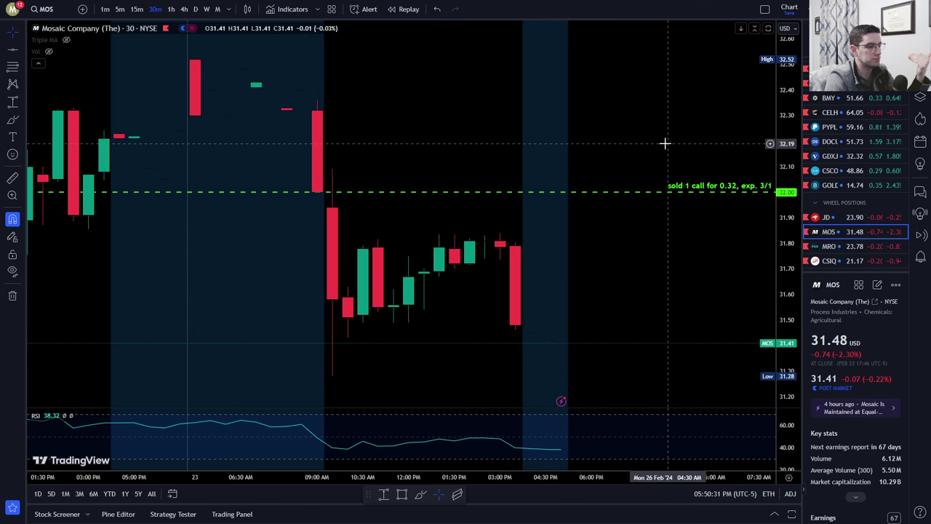
scroll(665, 143, "down", 2)
left_click_drag(665, 94, 628, 95)
scroll(628, 95, "down", 1)
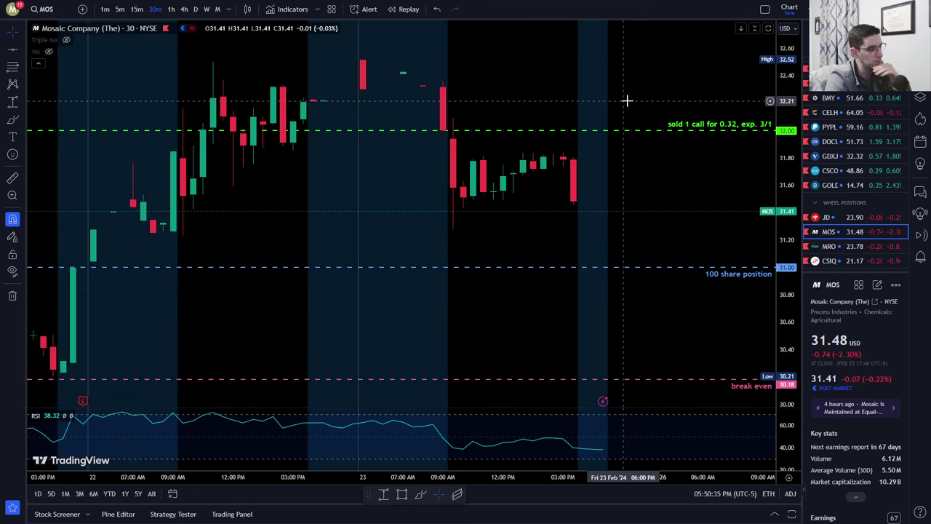
scroll(561, 98, "down", 1)
left_click_drag(561, 98, 522, 77)
scroll(524, 78, "down", 1)
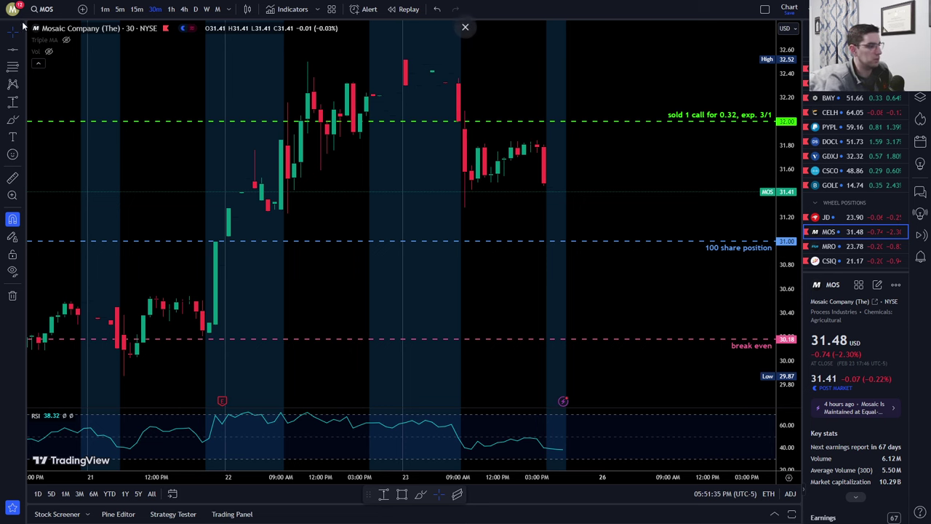
Draw a yellow brush arrow pointing up above MOS's sold 32.00 call level and a downward stroke from the last candle.
left_click(13, 120)
mouse_move(589, 107)
left_mouse_down()
mouse_move(582, 65)
mouse_move(606, 66)
left_mouse_up()
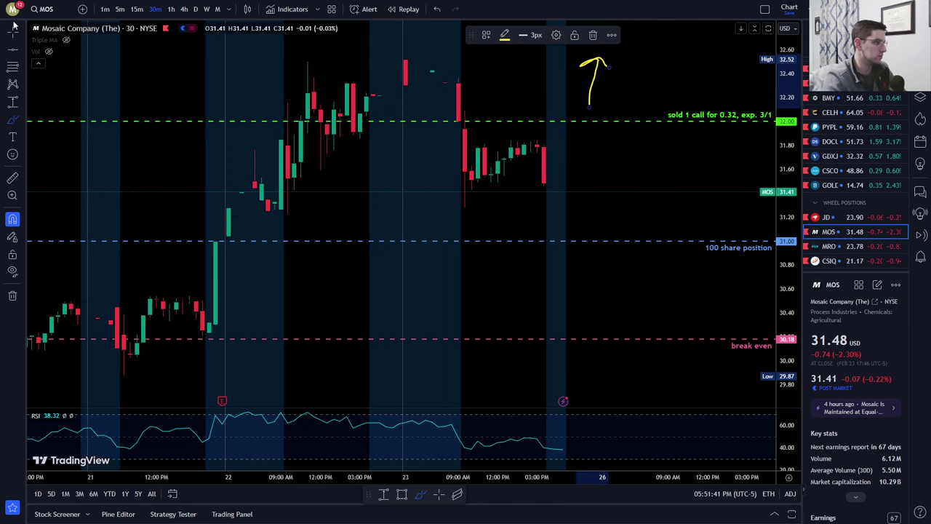
mouse_move(545, 185)
left_mouse_down()
mouse_move(570, 184)
mouse_move(609, 225)
left_mouse_up()
Delete the yellow brush marks beside the latest MOS candles.
left_click(593, 35)
left_click_drag(605, 64, 611, 69)
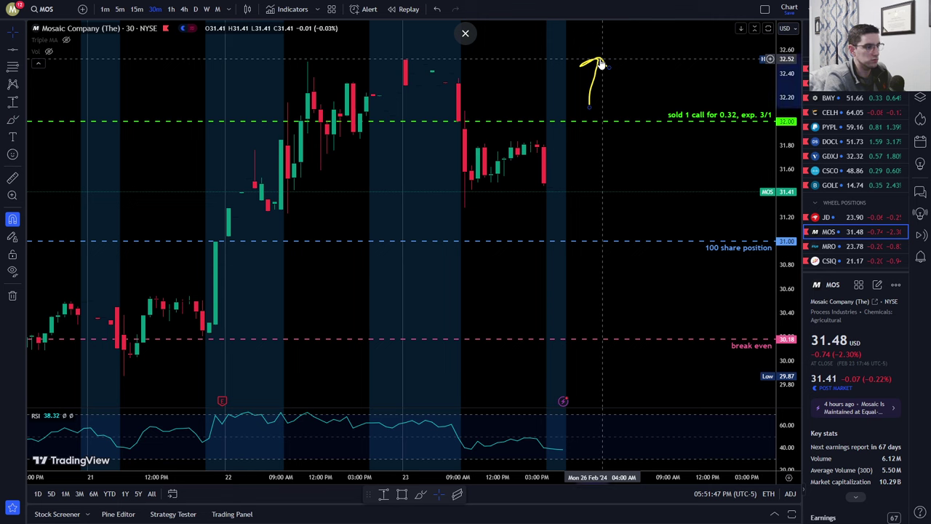
key("Delete")
scroll(618, 67, "down", 1)
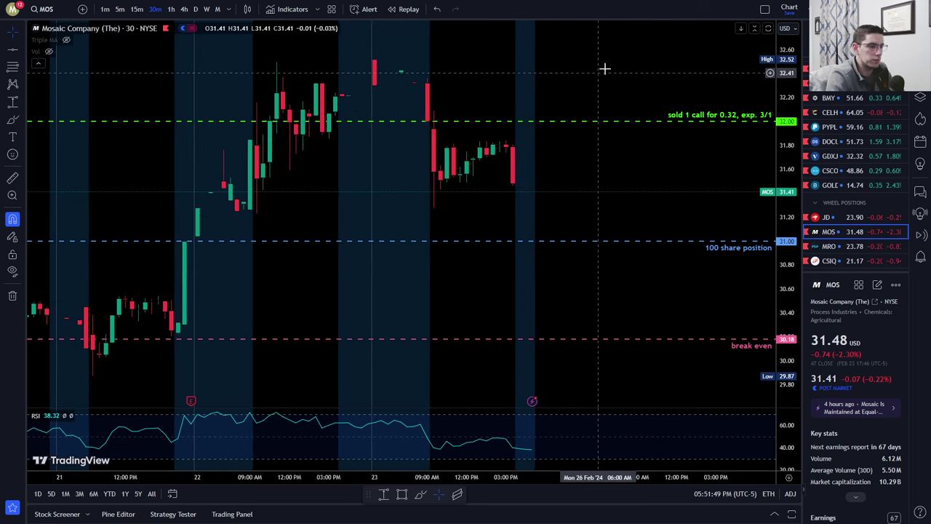
scroll(611, 67, "down", 1)
left_click_drag(621, 65, 638, 63)
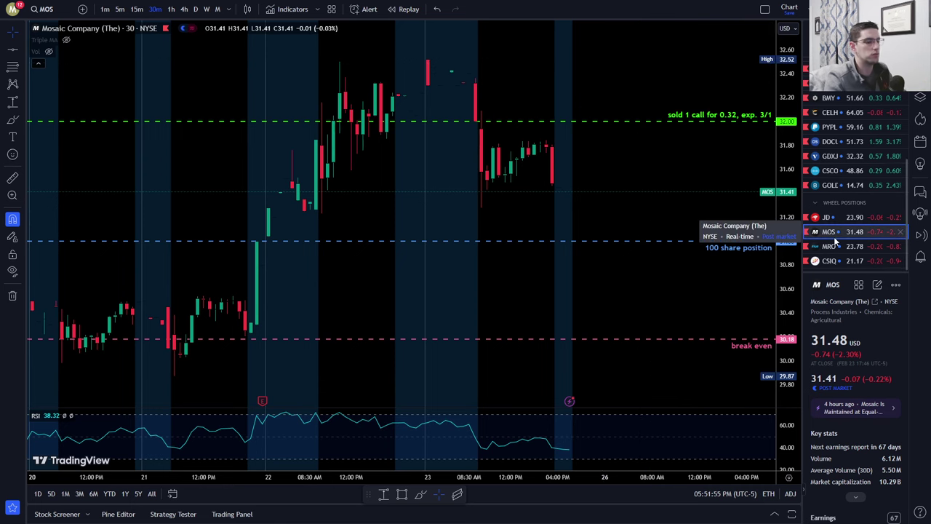
scroll(648, 180, "left", 1)
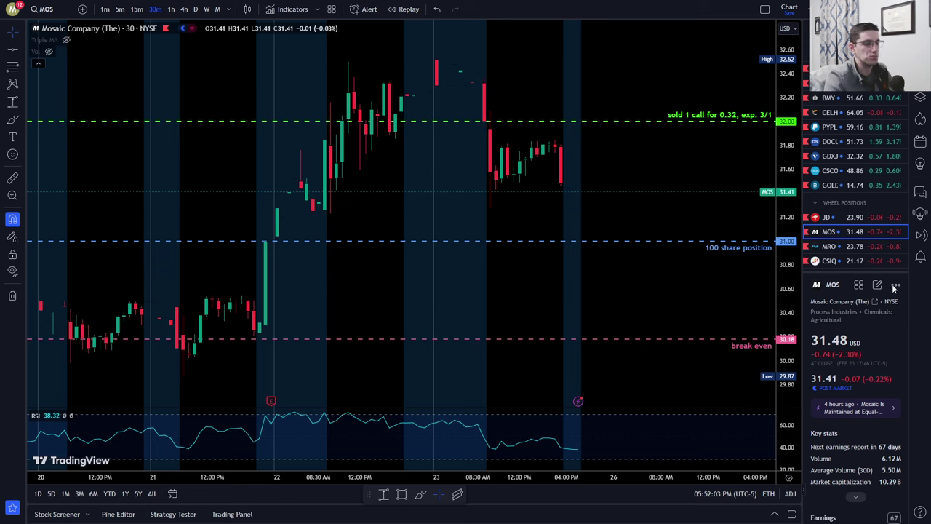
scroll(640, 175, "left", 2)
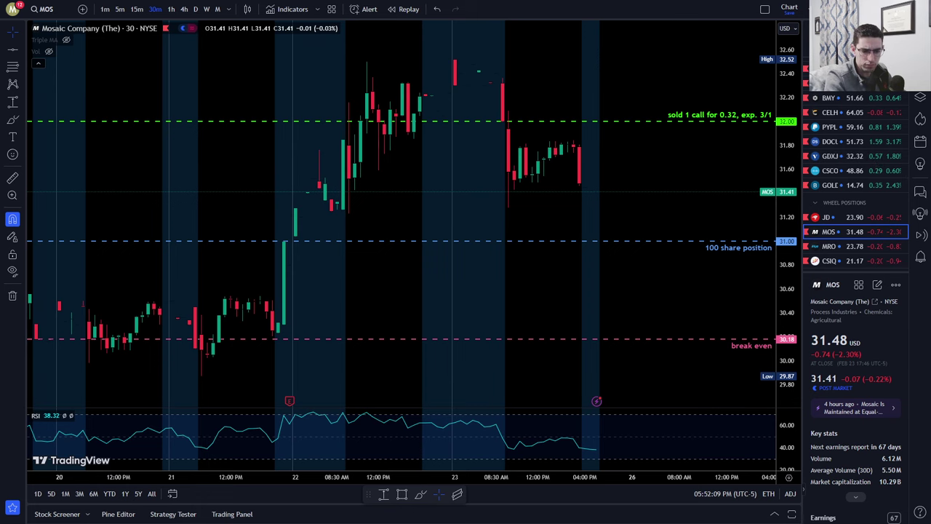
Switch to the Excel trade log and check the week 3 MOS $32 Call row and its P&L in the Feb-24 table.
key("alt+Tab")
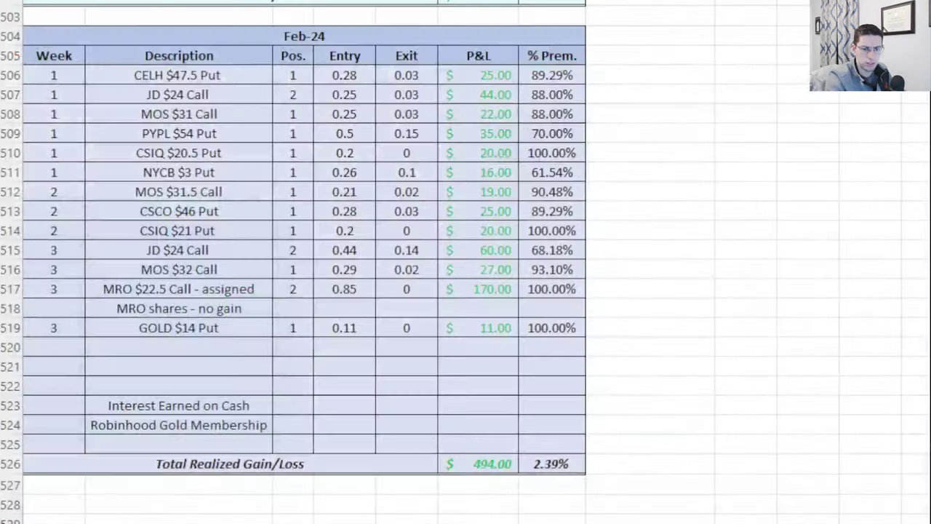
left_click_drag(54, 267, 530, 266)
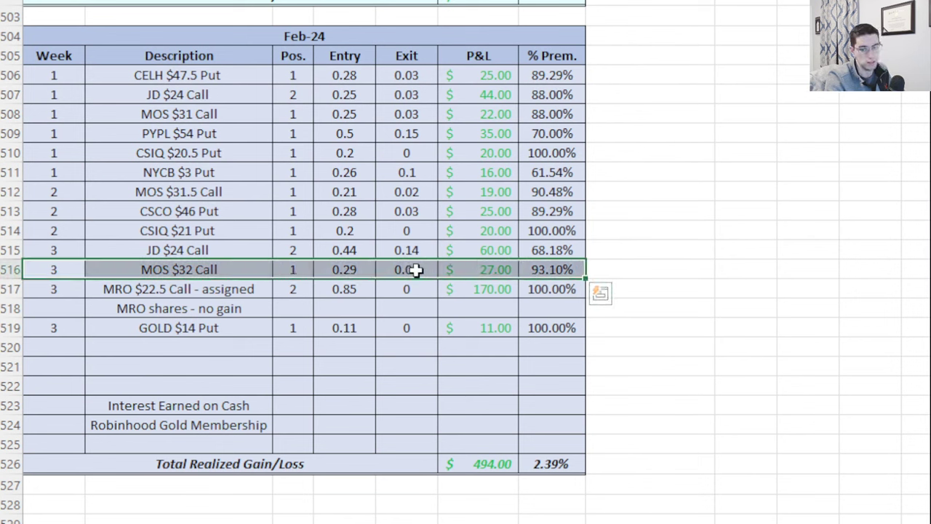
left_click(498, 267)
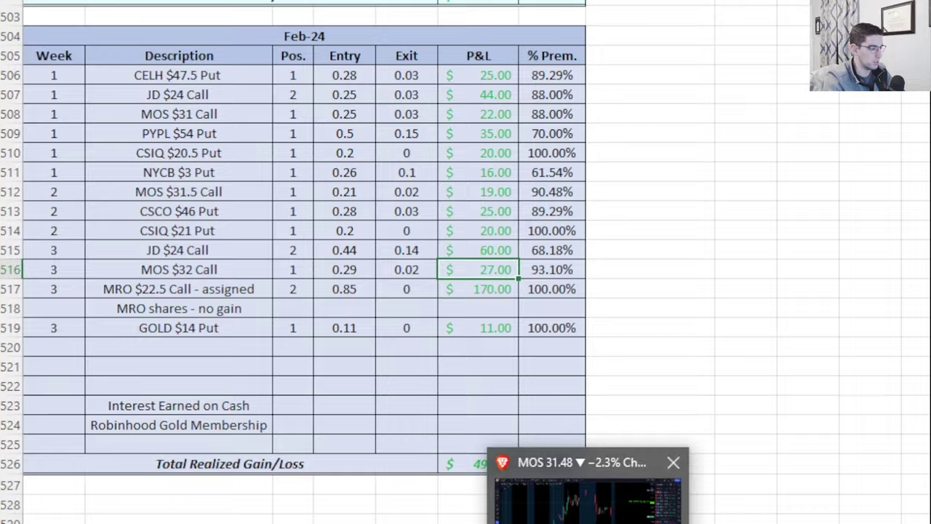
Return to the MOS chart in TradingView and examine the latest 30-minute candles between the sold 32.00 call and 31.00 share position levels.
left_click(595, 502)
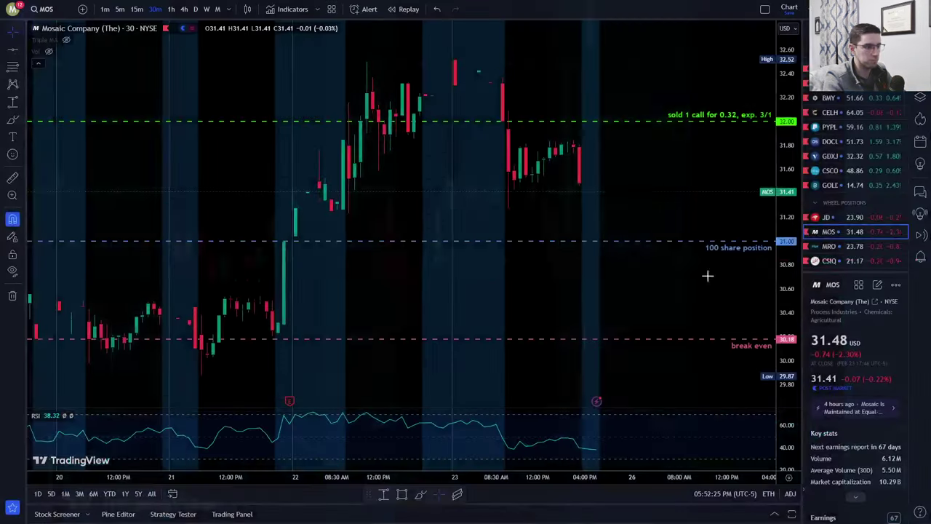
scroll(710, 133, "up", 2)
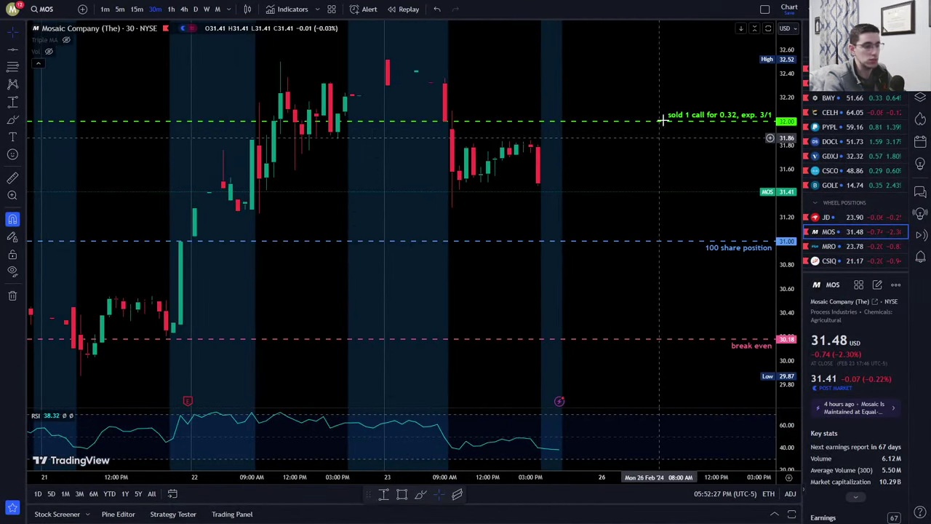
scroll(681, 167, "up", 1)
scroll(656, 168, "up", 2)
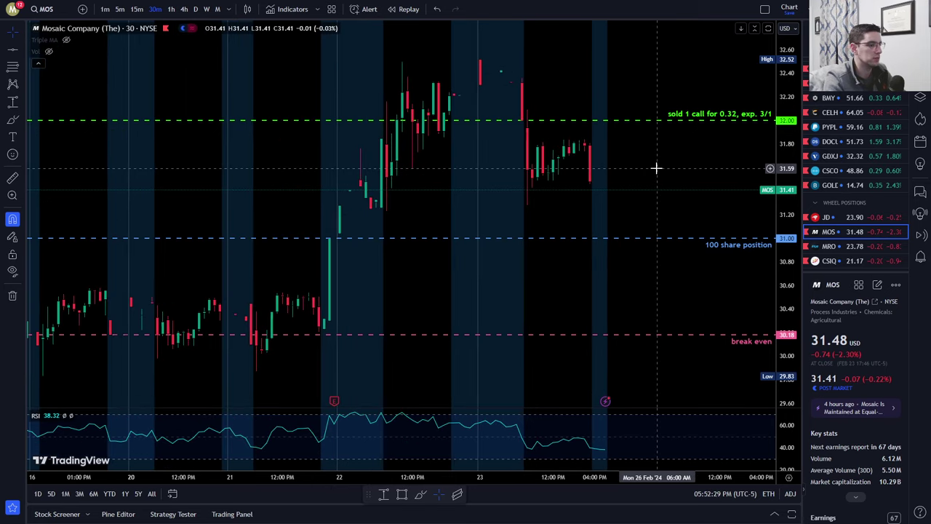
scroll(656, 168, "down", 3)
scroll(656, 168, "up", 3)
scroll(656, 168, "down", 1)
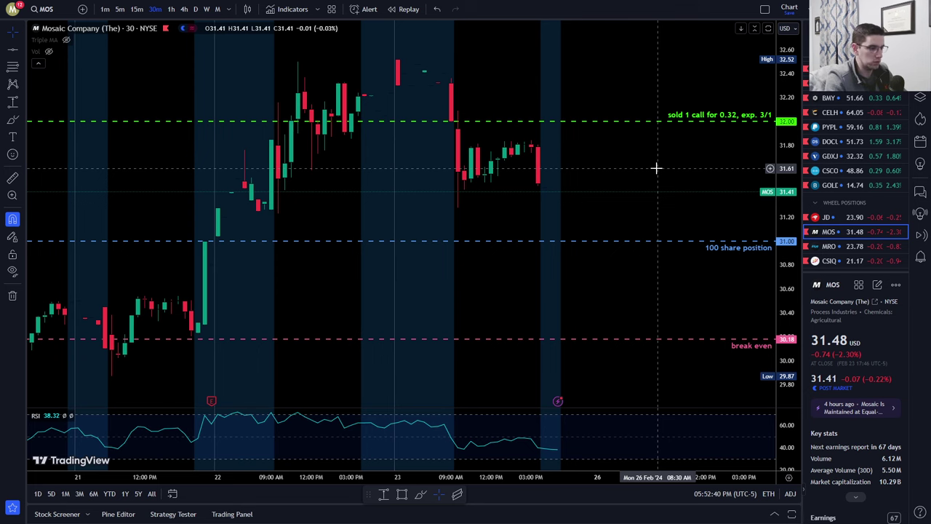
scroll(656, 168, "down", 1)
scroll(623, 170, "down", 1)
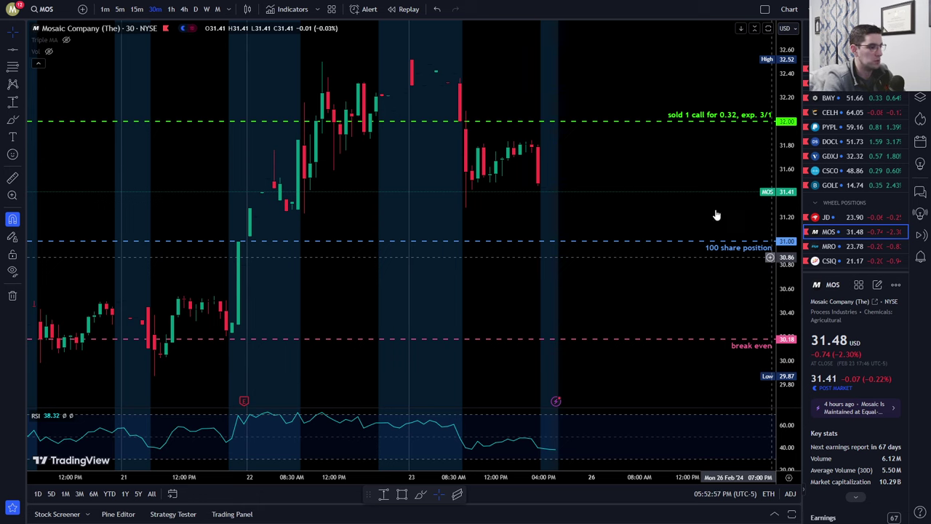
Examine MOS's wider 30-minute price action from February 15 onward, including the February 22 jump above the 31.00 share position level.
scroll(688, 178, "down", 2)
scroll(647, 81, "down", 1)
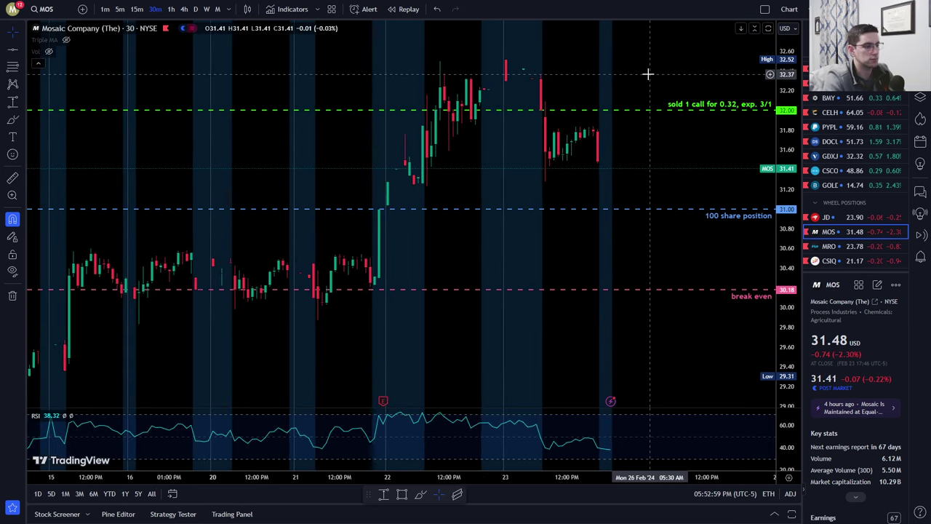
scroll(648, 75, "up", 1)
scroll(650, 75, "down", 1)
scroll(702, 74, "right", 1)
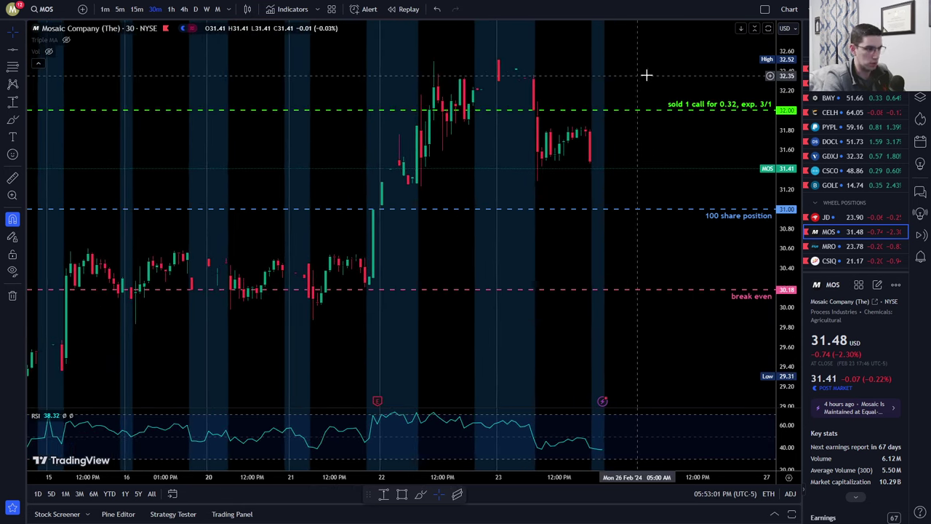
left_click_drag(605, 52, 581, 60)
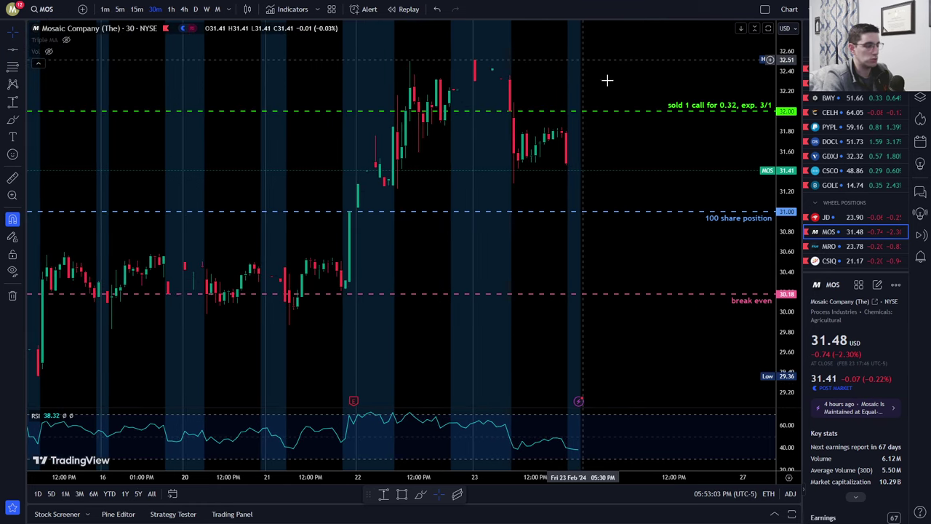
scroll(626, 139, "up", 3)
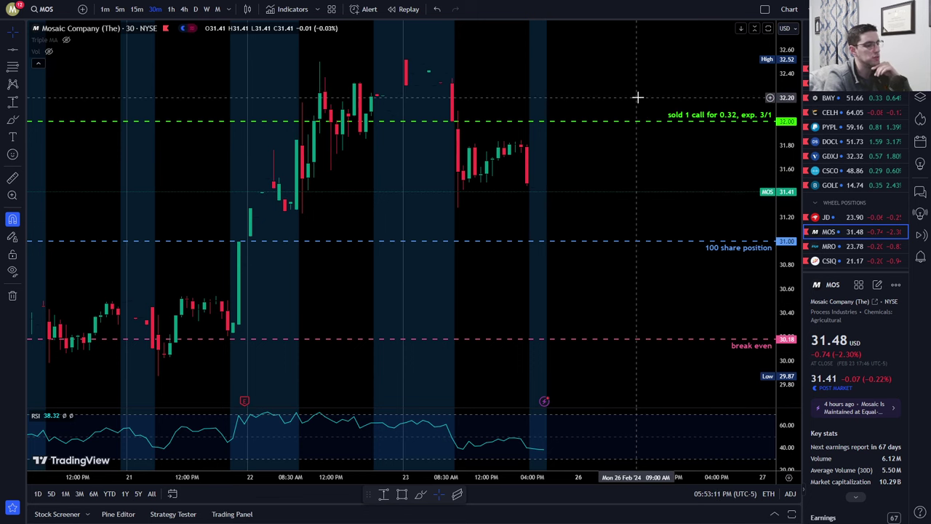
scroll(639, 97, "down", 1)
scroll(638, 99, "down", 1)
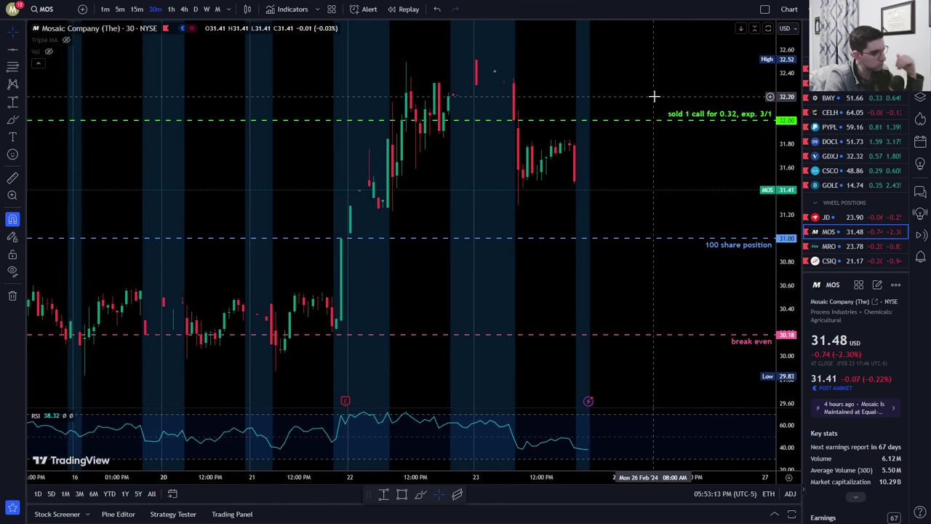
scroll(651, 98, "down", 1)
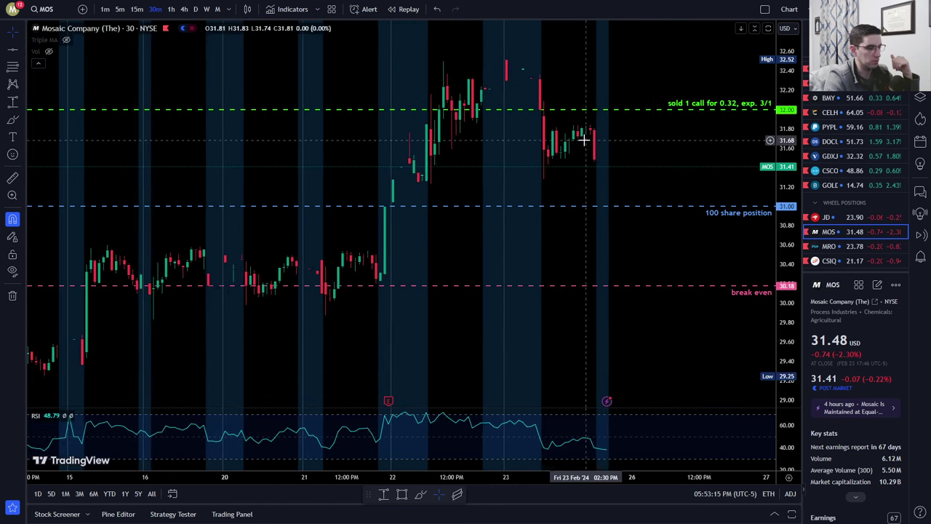
Draw a horizontal yellow brush line at about 30.60 along the tops of MOS's sideways candles before the February 22 jump.
scroll(661, 220, "down", 1)
scroll(687, 233, "up", 3)
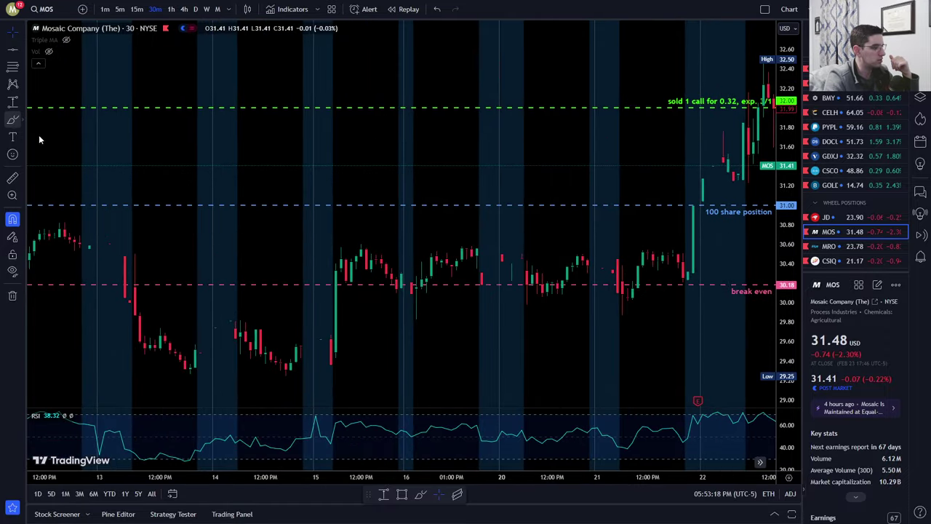
left_click_drag(58, 239, 710, 245)
Delete the yellow brush line from the 30-minute MOS chart.
mouse_move(676, 177)
left_mouse_down()
mouse_move(505, 167)
mouse_move(507, 238)
left_mouse_up()
left_click_drag(603, 150, 461, 151)
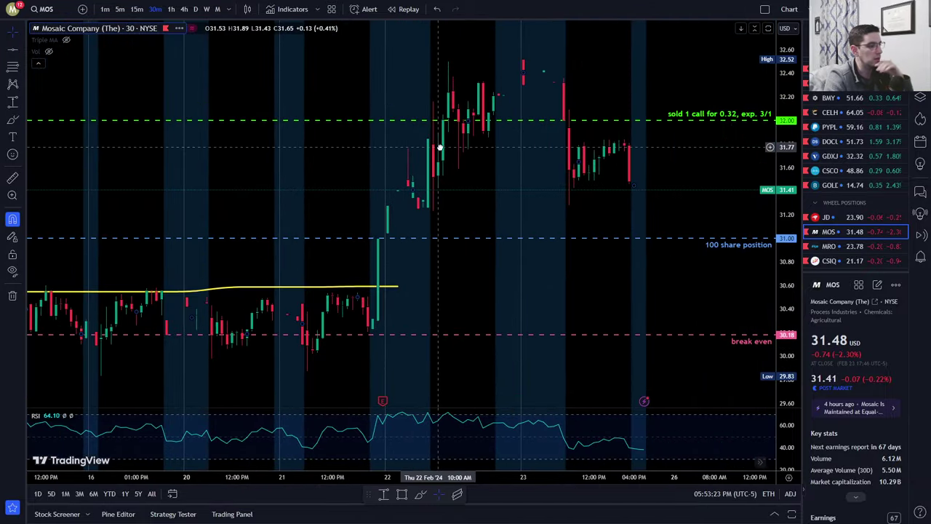
left_click(363, 291)
key("Delete")
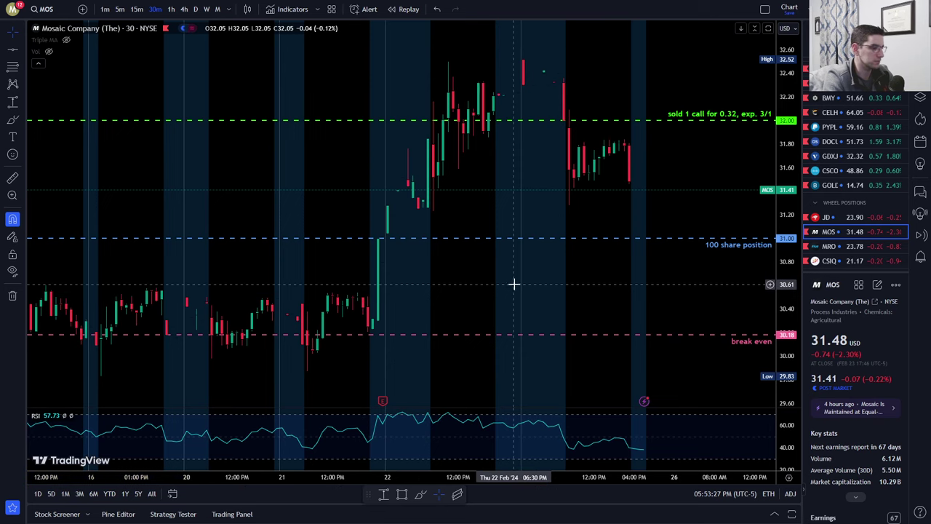
left_click_drag(513, 280, 380, 276)
left_click_drag(541, 179, 565, 174)
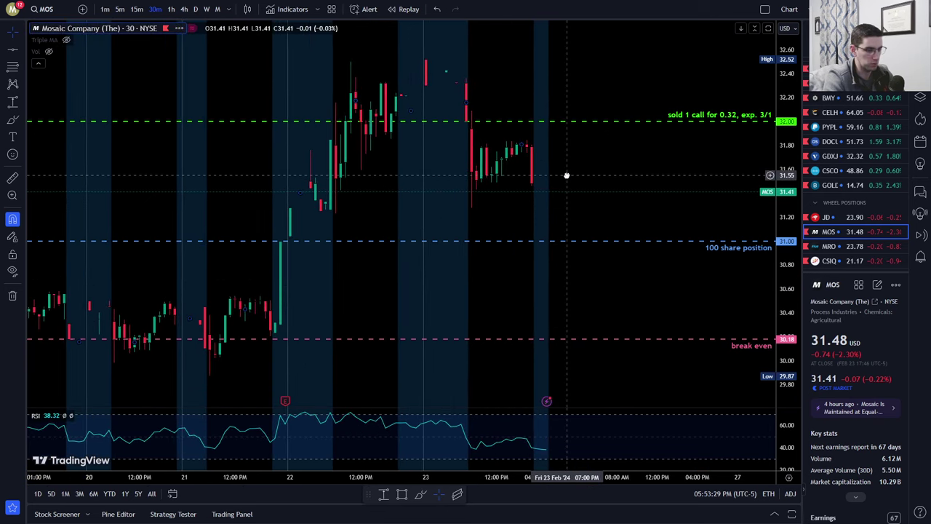
Open the MRO chart on the daily timeframe and examine the recent candles against the 22.50 sold call and 22.33 break-even levels.
left_click(830, 246)
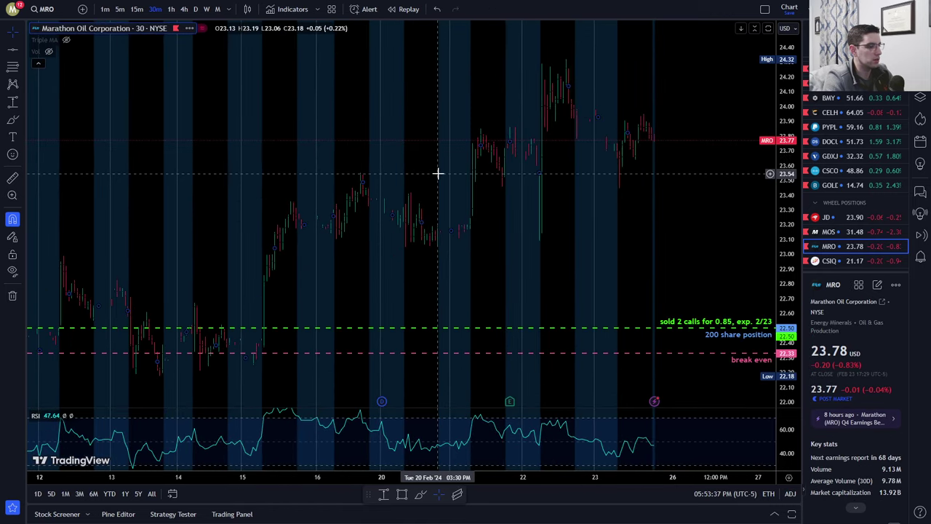
left_click(195, 9)
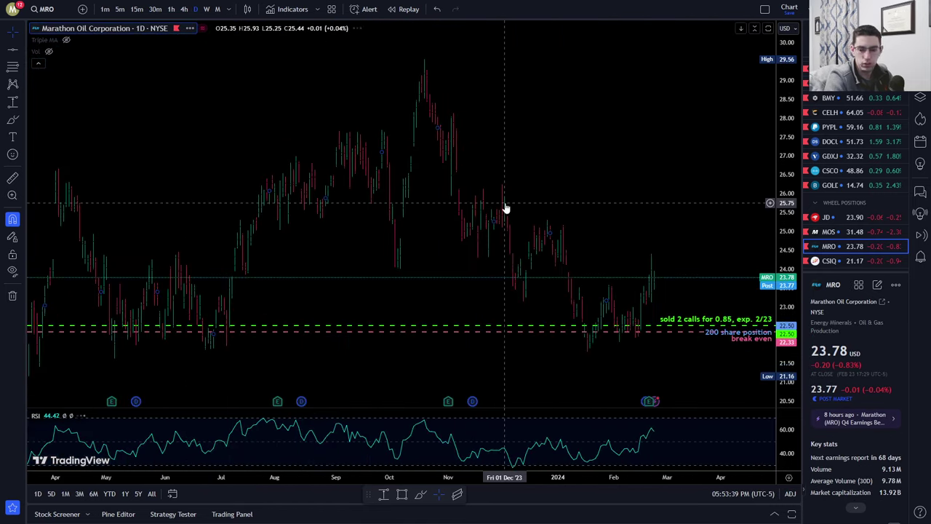
scroll(545, 158, "up", 3)
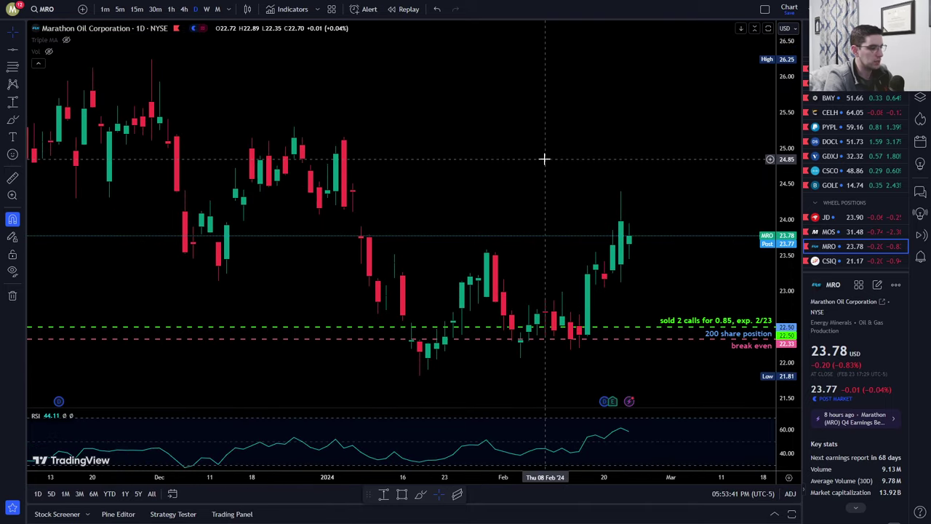
scroll(545, 162, "down", 1)
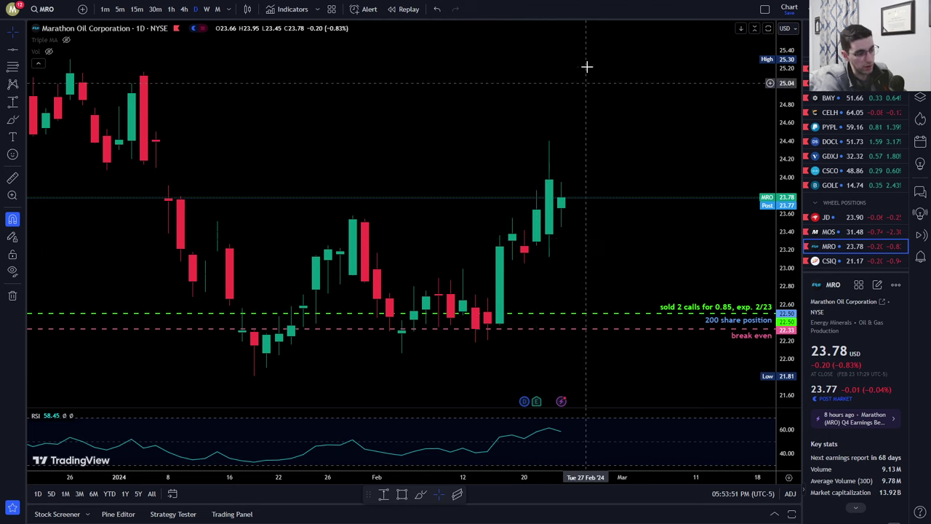
left_click_drag(589, 106, 641, 100)
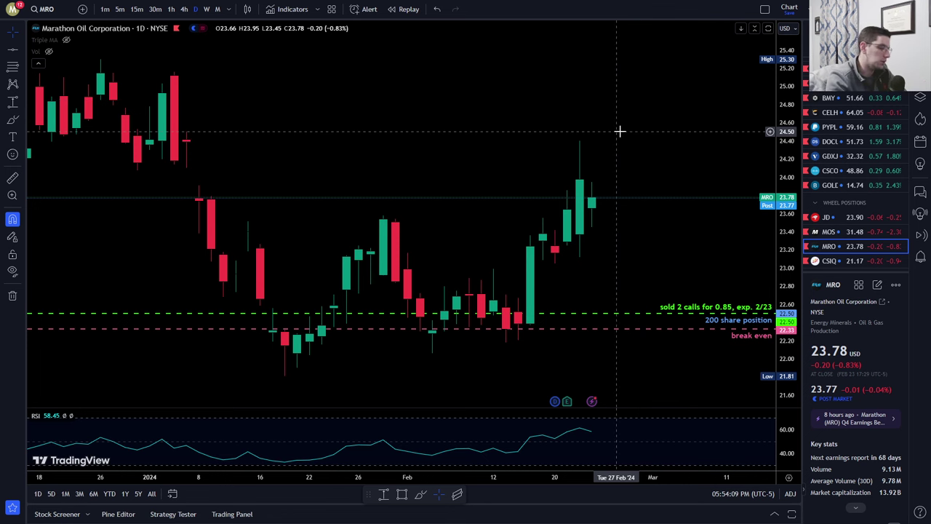
left_click_drag(584, 133, 590, 131)
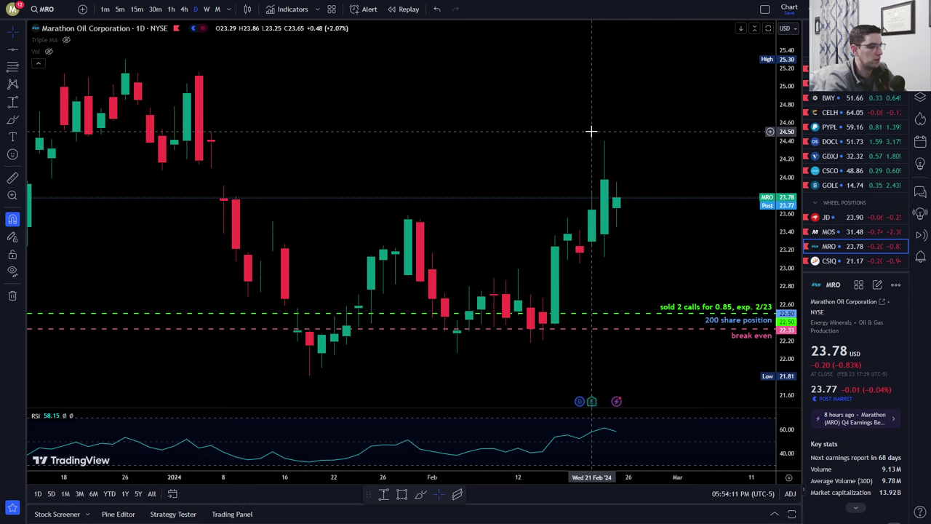
scroll(591, 130, "up", 2)
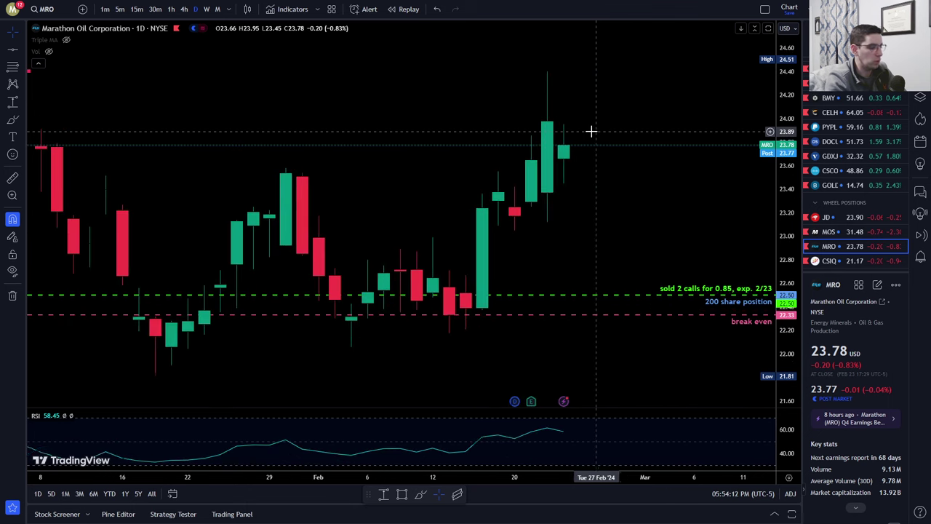
Switch MRO to the 30-minute timeframe and examine the price action from mid-February through February 21 against the 22.50 call level.
left_click(155, 9)
scroll(376, 169, "down", 5)
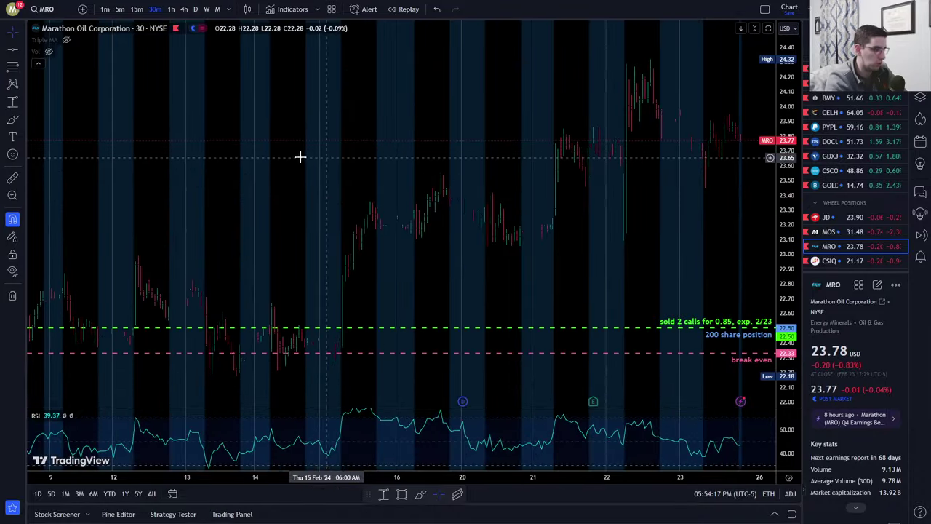
left_click_drag(299, 156, 494, 209)
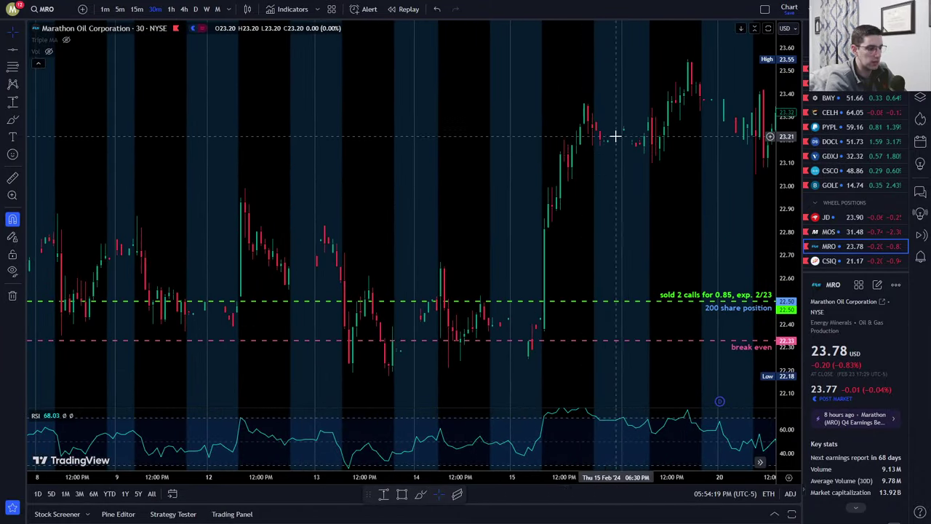
scroll(584, 146, "up", 3)
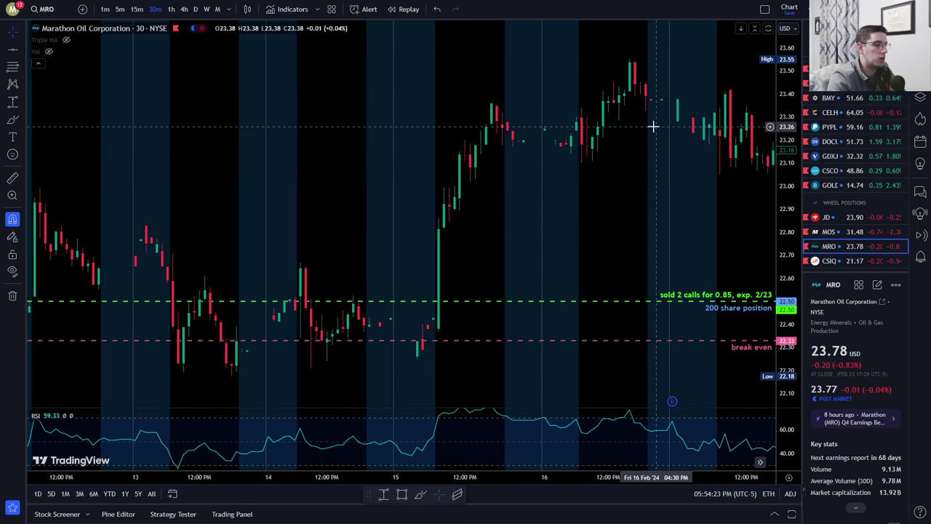
left_click_drag(633, 144, 571, 151)
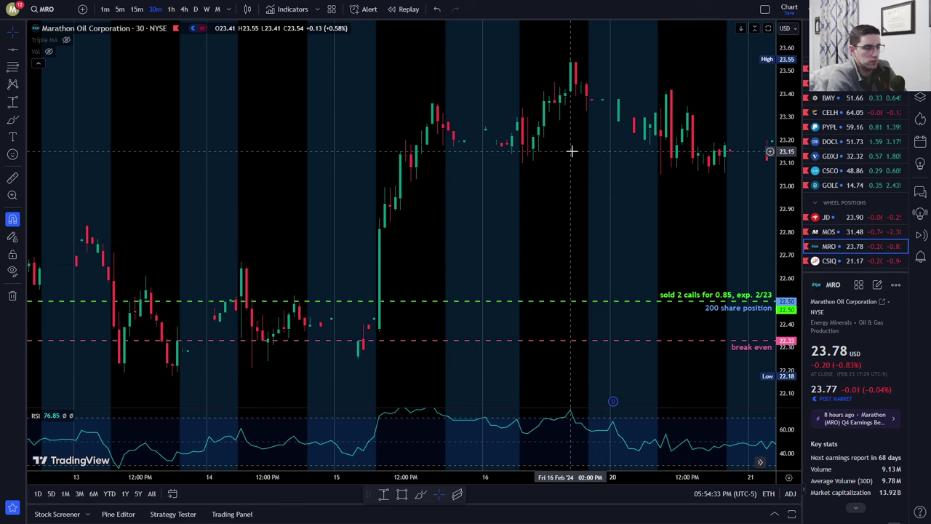
left_click_drag(653, 183, 576, 193)
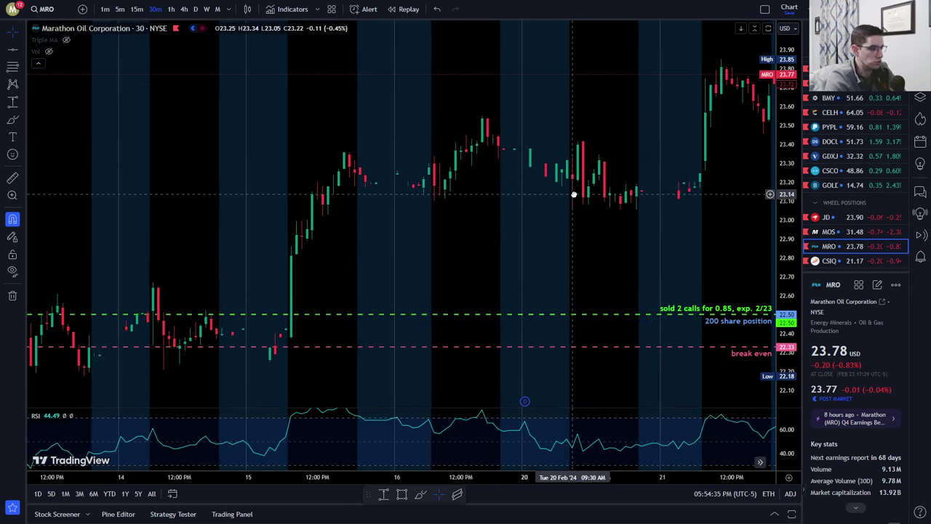
left_click_drag(510, 217, 496, 218)
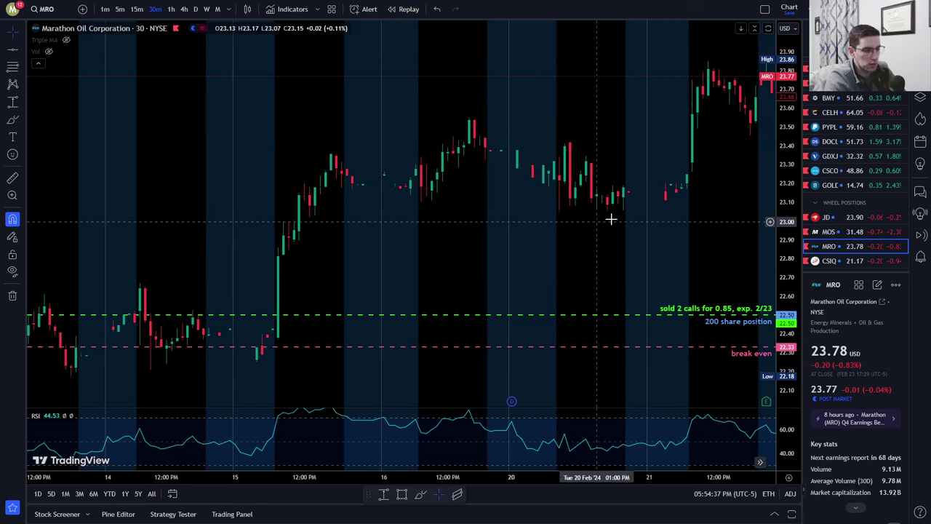
left_click_drag(621, 219, 522, 228)
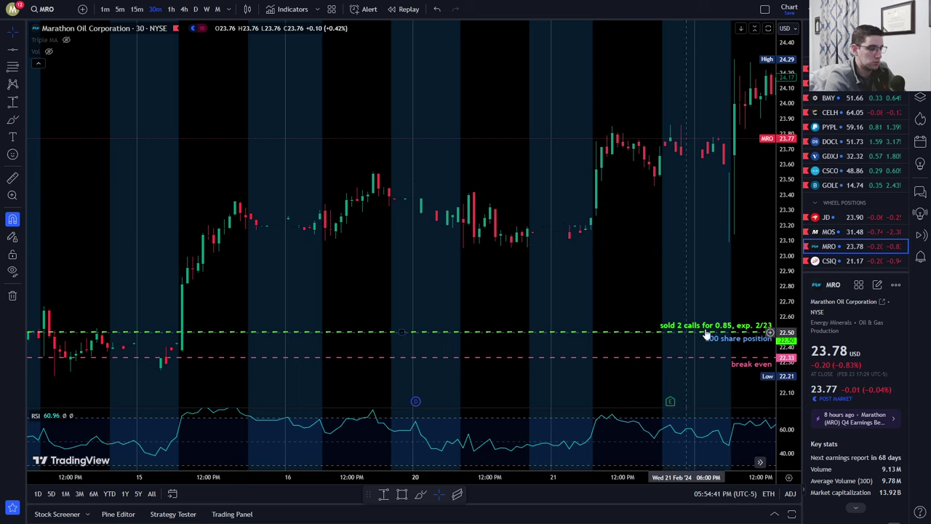
Examine MRO's 30-minute candles through February 23, including their distance above the 22.50 share position and 22.33 break-even levels.
left_click_drag(678, 224, 509, 221)
left_click_drag(628, 221, 451, 203)
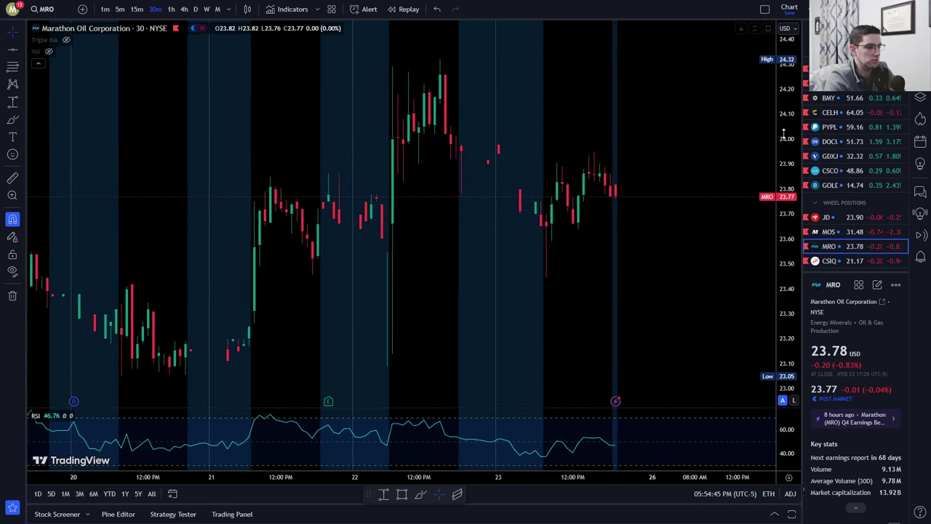
left_click_drag(619, 260, 641, 153)
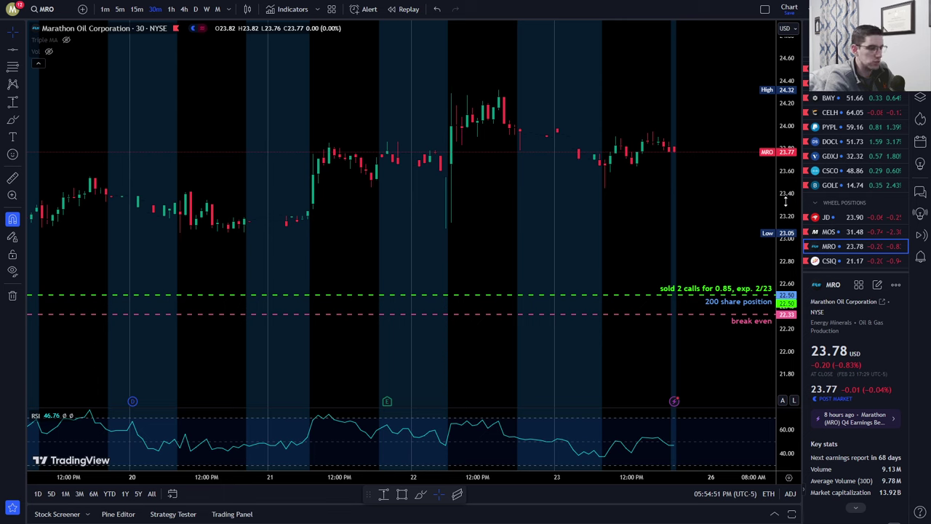
left_click_drag(786, 202, 786, 181)
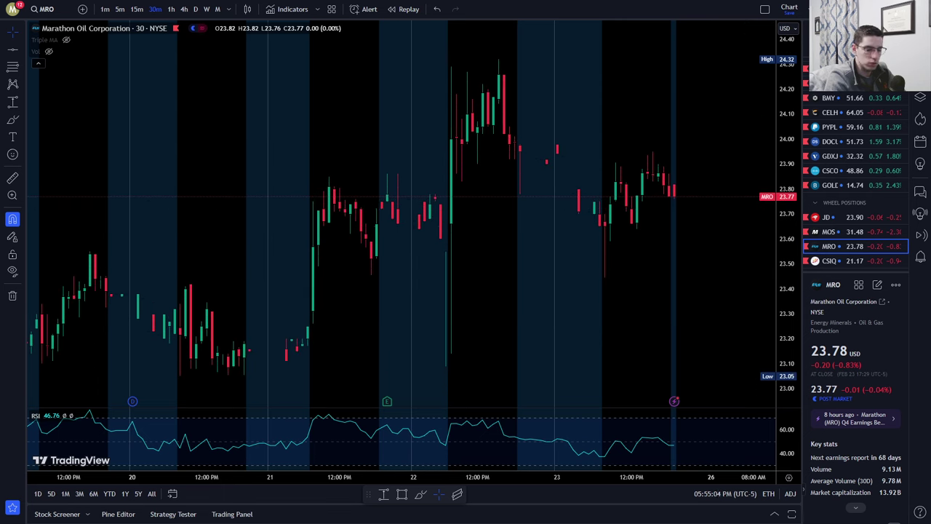
Switch to the Wheel Options workbook in Excel and open the Closed Covered Stock sheet.
key("alt+Tab")
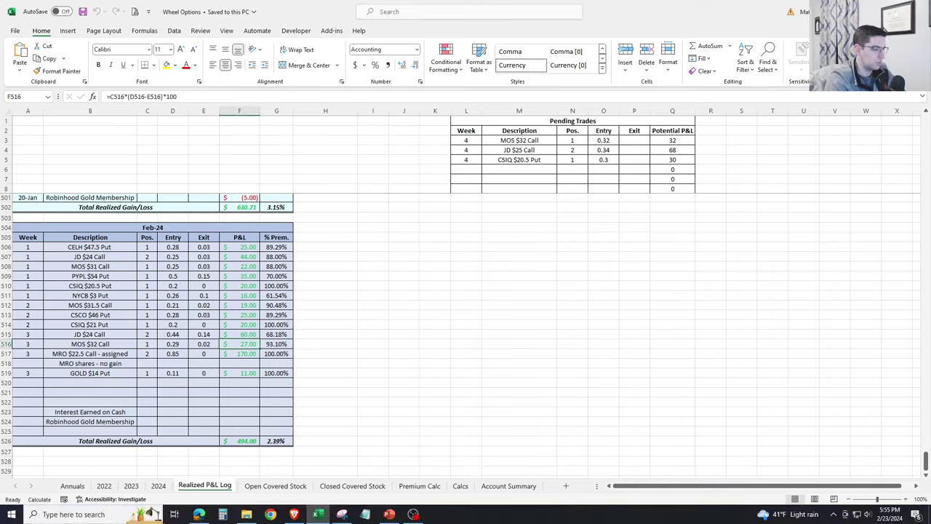
left_click(374, 487)
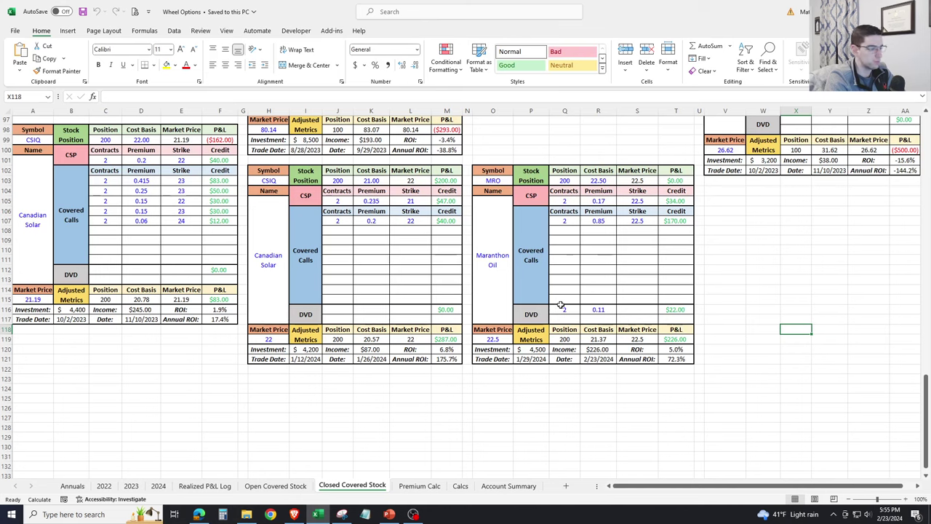
left_click(812, 310)
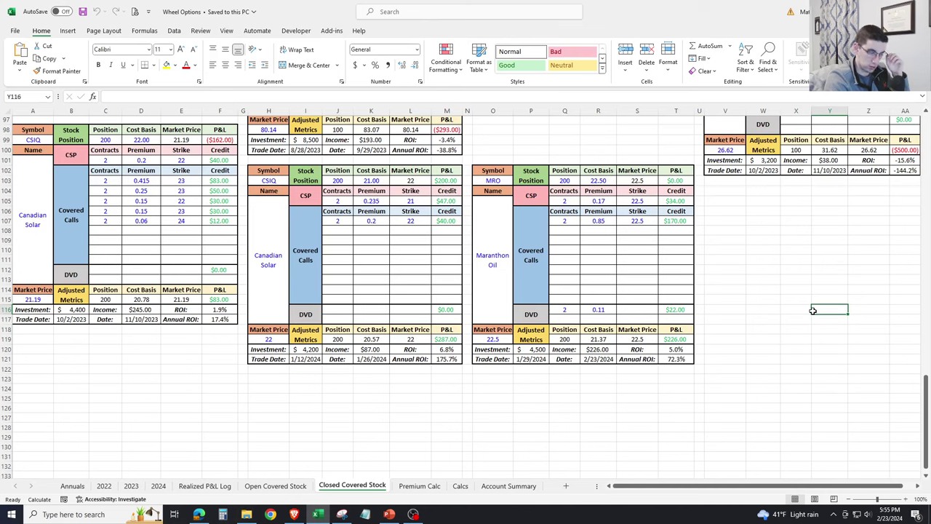
Look through the closed stock positions from the start of the sheet down to the MRO block.
scroll(806, 303, "up", 2)
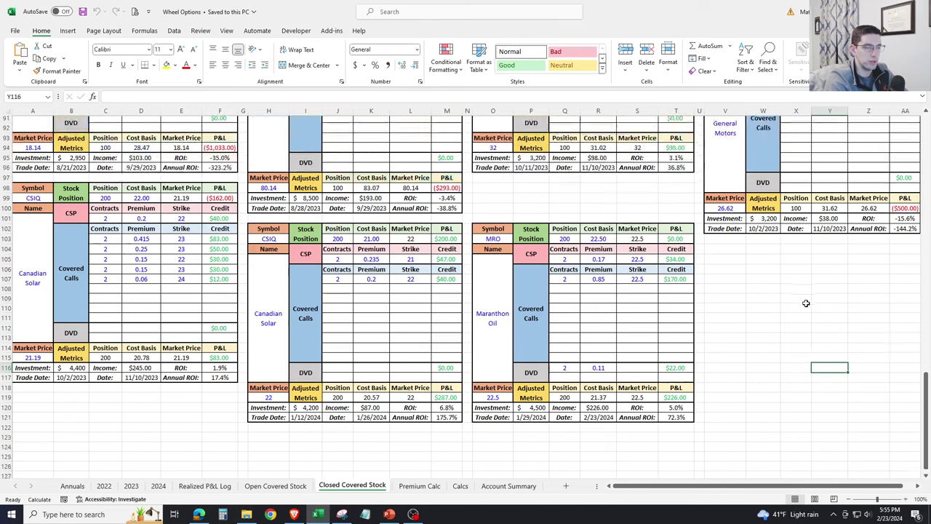
scroll(806, 303, "up", 20)
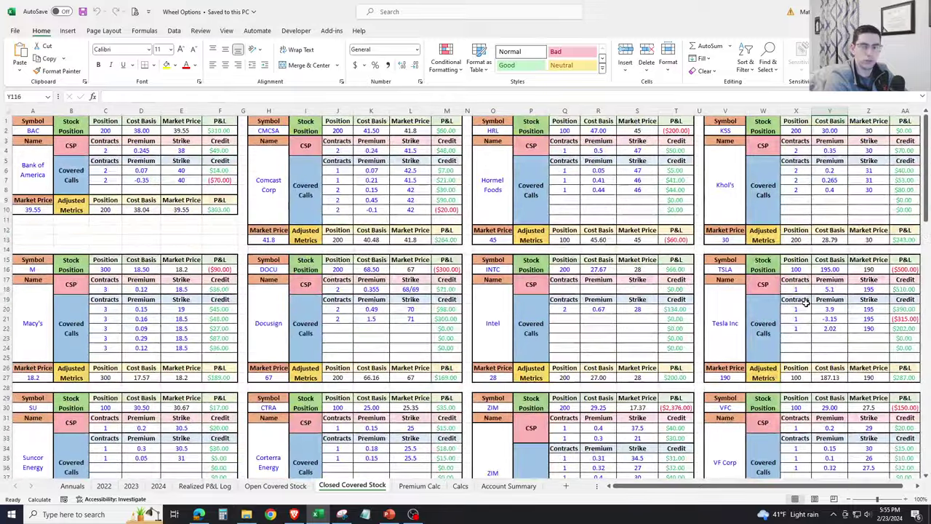
scroll(806, 302, "down", 6)
scroll(806, 302, "down", 20)
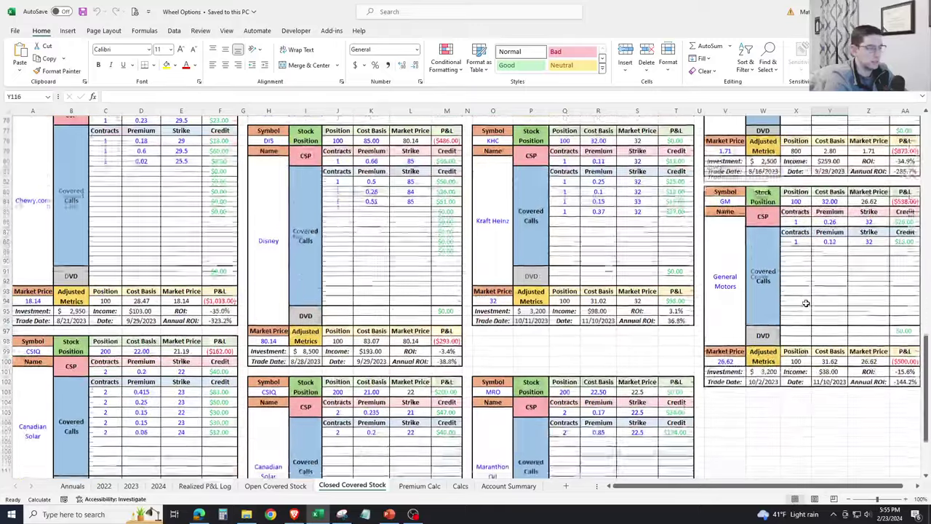
scroll(806, 302, "down", 5)
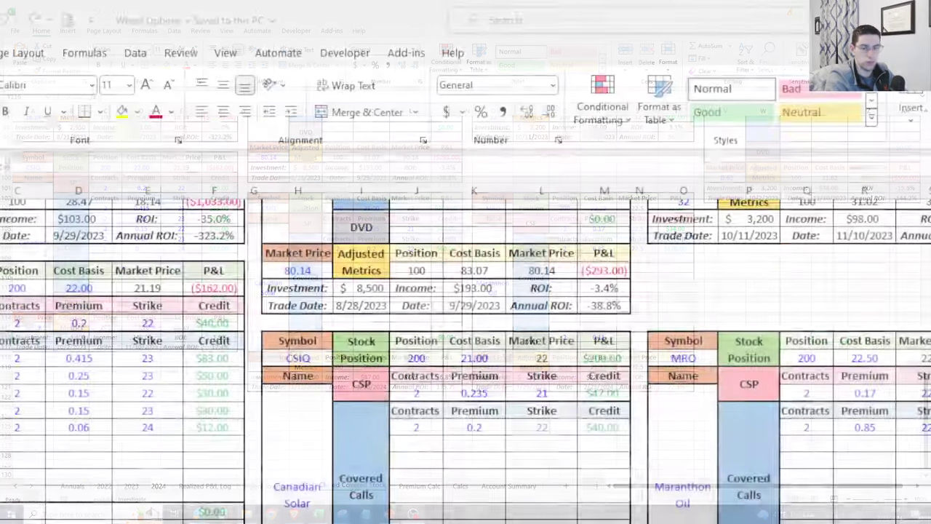
scroll(466, 313, "down", 4)
scroll(465, 313, "up", 2)
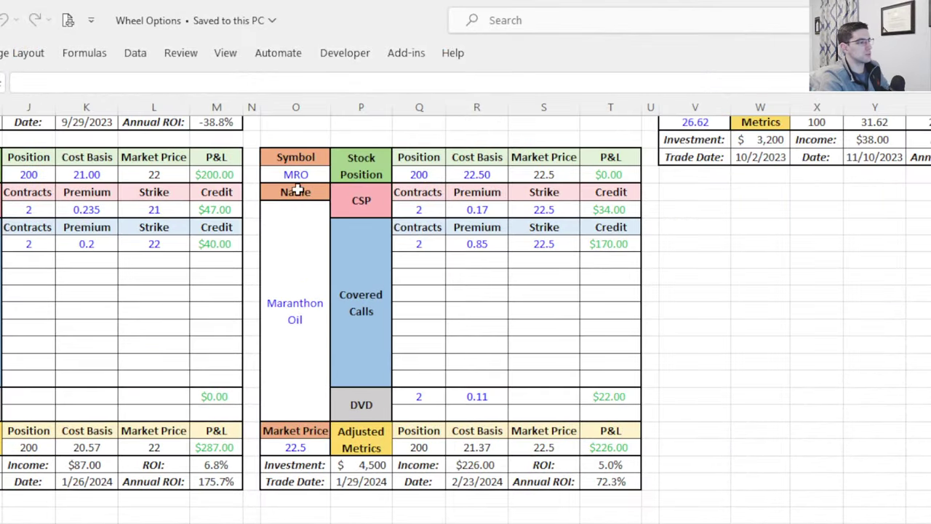
Review the MRO block as a whole and its stock position row, checking the share count and cost basis.
left_click(314, 158)
left_click_drag(338, 162, 644, 482)
left_click(784, 373)
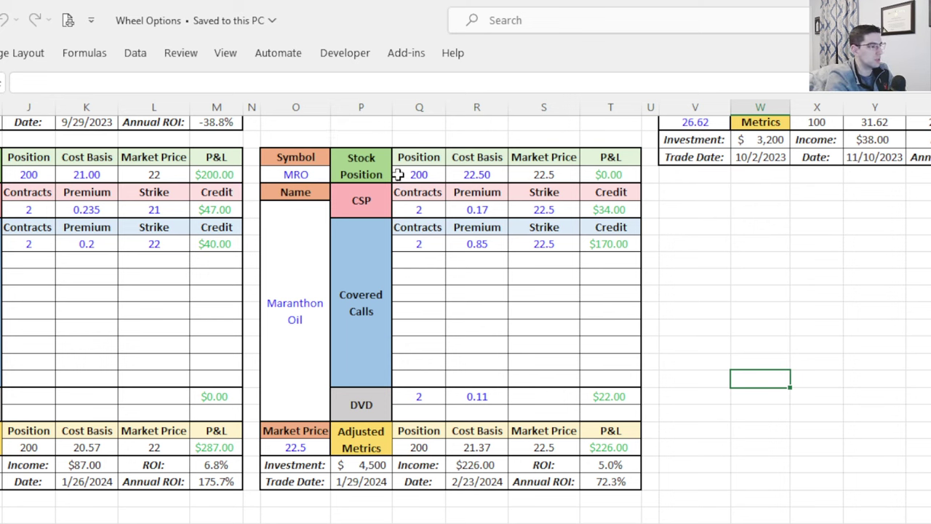
left_click_drag(399, 176, 622, 175)
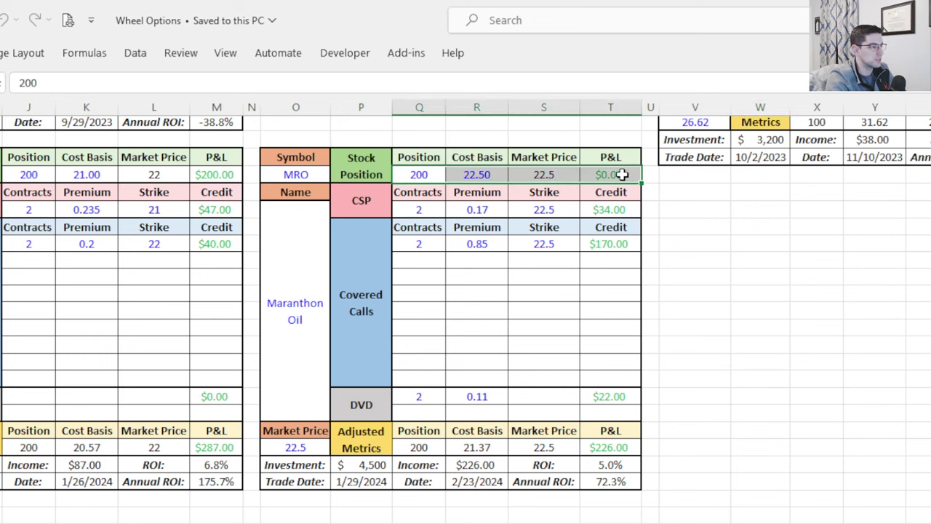
left_click(416, 176)
left_click(490, 177)
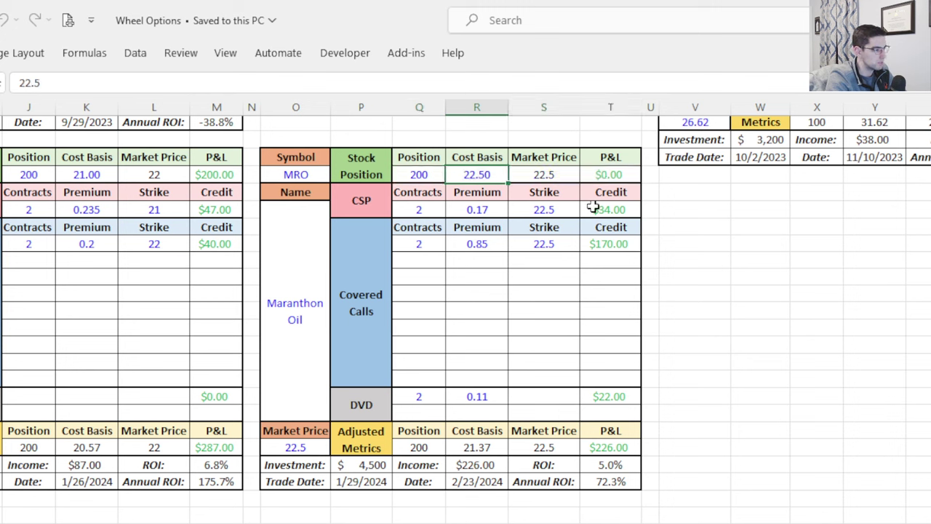
Review the MRO block's CSP entry, checking its contracts, strike, premium and credit cells.
left_click(384, 208)
left_click_drag(413, 205, 644, 197)
left_click(776, 223)
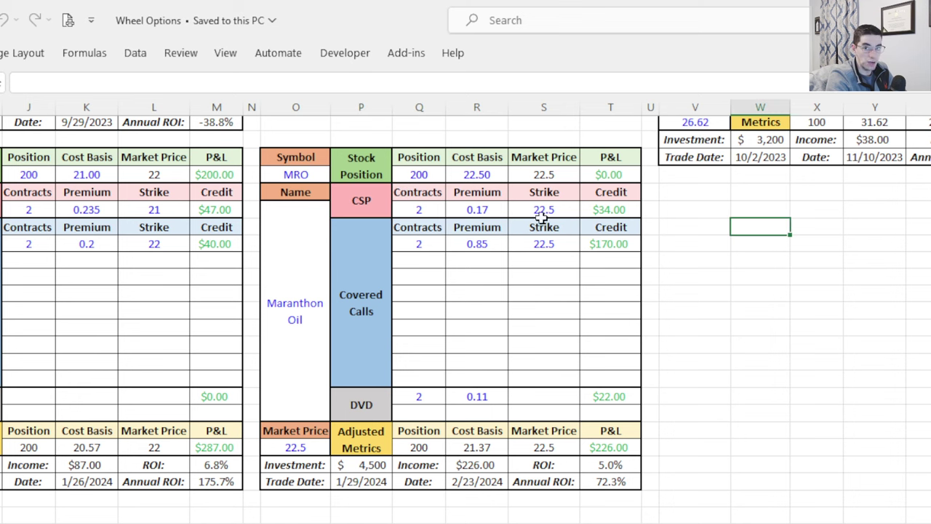
left_click(422, 210)
left_click(538, 210)
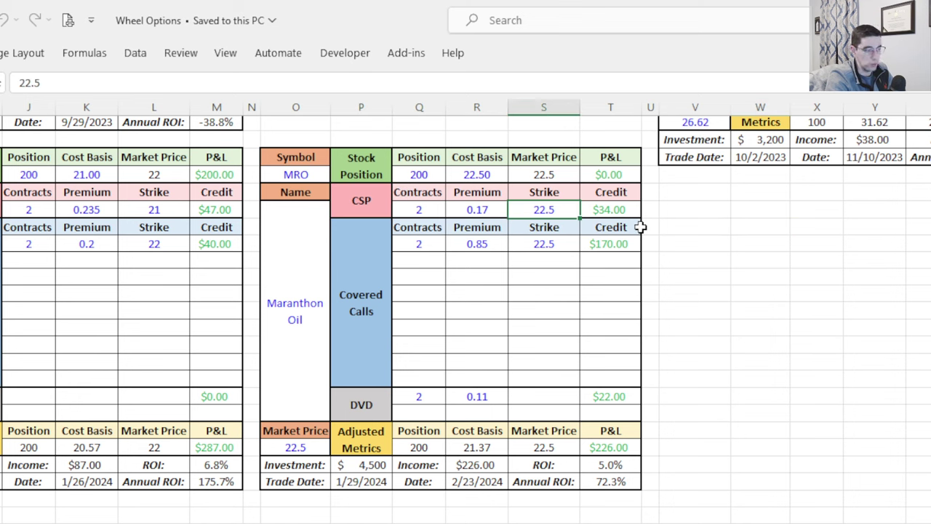
left_click(477, 210)
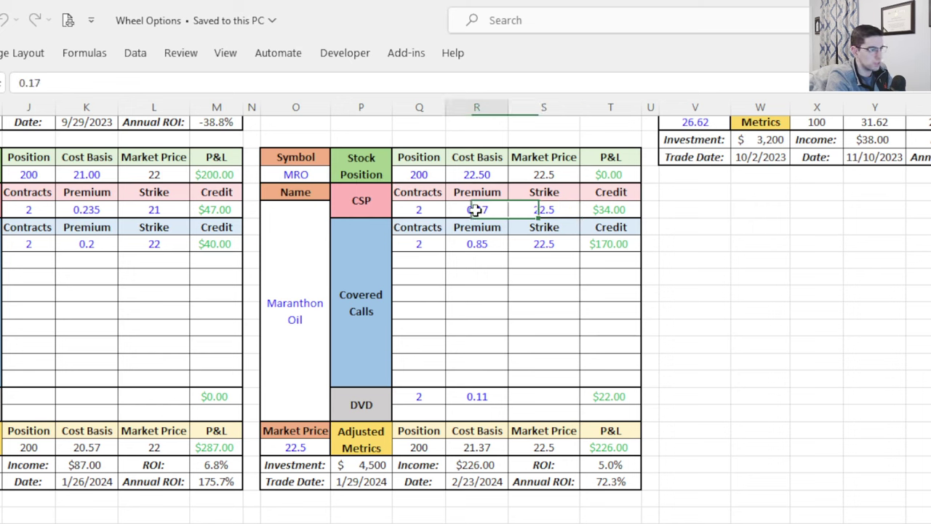
left_click(592, 209)
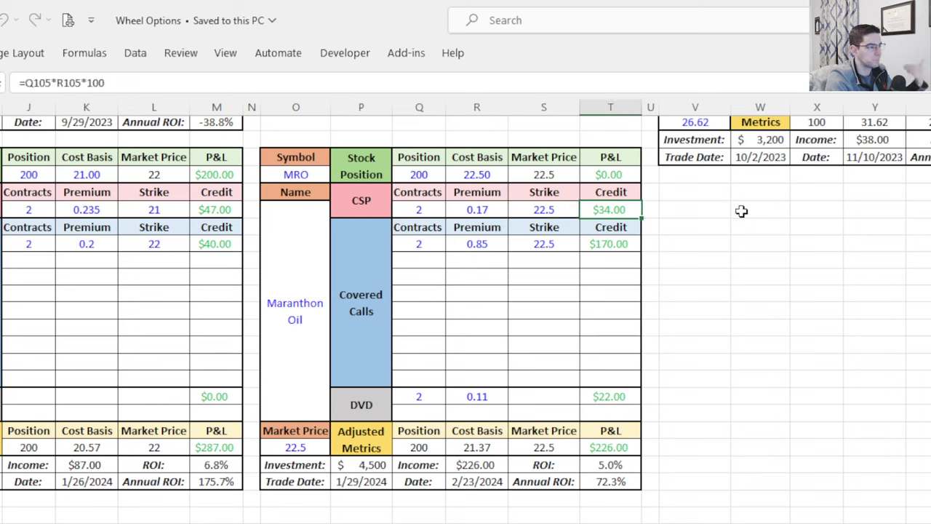
Review the MRO block's covered call entry, checking its contracts, premium, strike and credit cells, and look over the dividend row.
left_click(437, 250)
left_click_drag(437, 251, 616, 259)
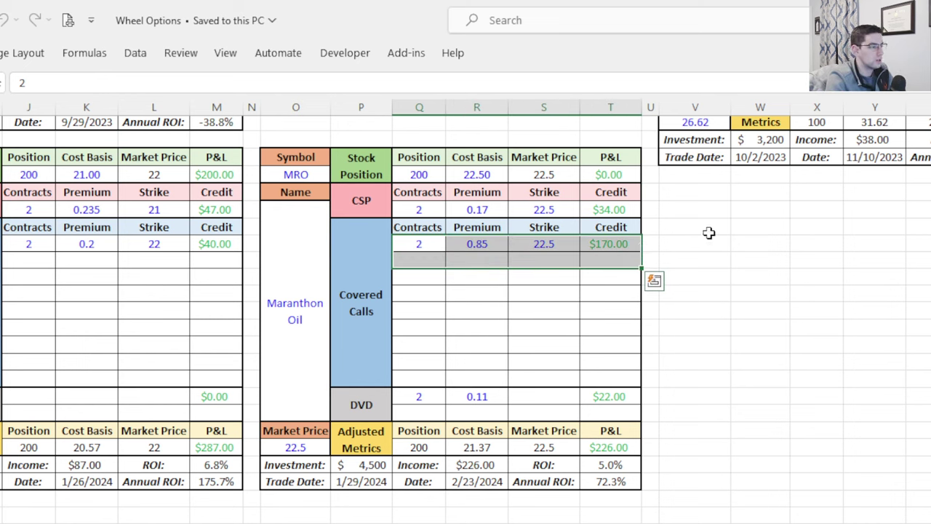
left_click(708, 231)
left_click(411, 244)
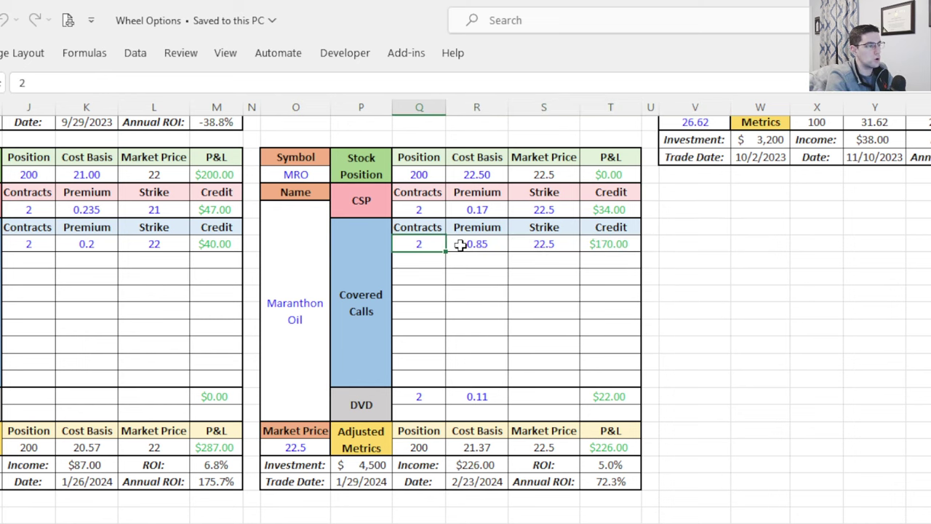
left_click(503, 246)
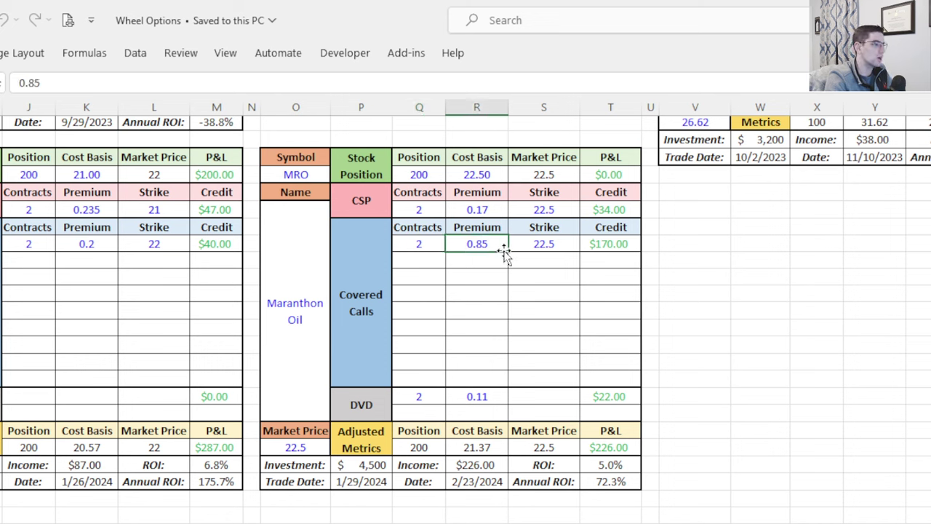
left_click(555, 243)
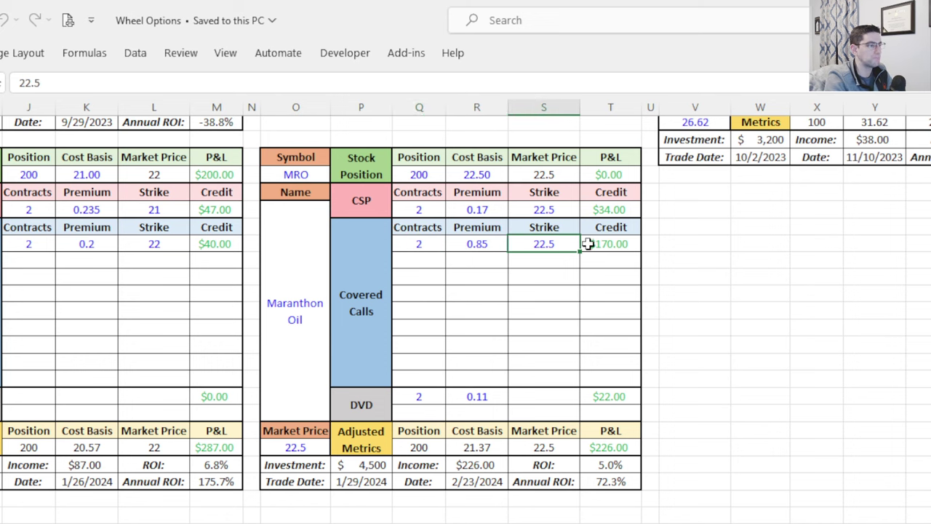
left_click(606, 246)
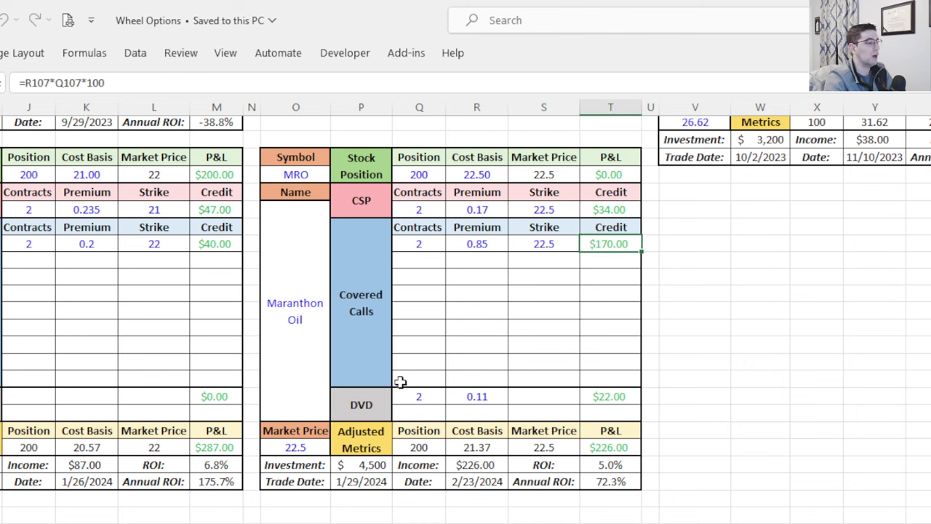
left_click_drag(416, 396, 616, 414)
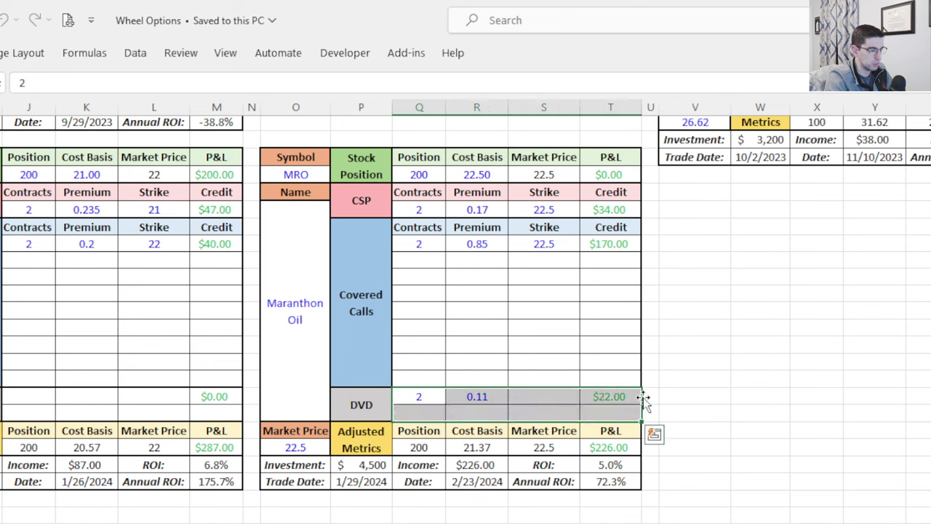
left_click(756, 365)
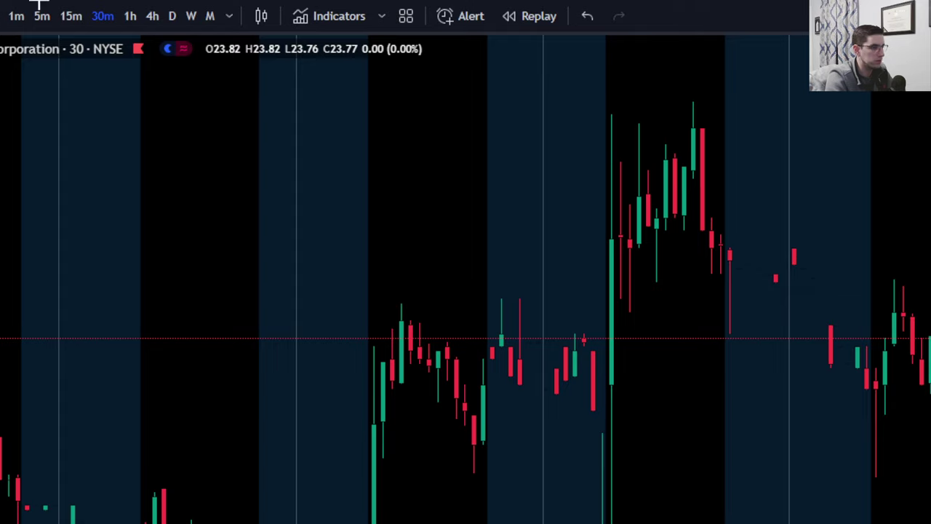
Switch to TradingView and view the MRO chart on the daily timeframe, examining the late-February candles against the call strike and break-even lines.
left_click(172, 16)
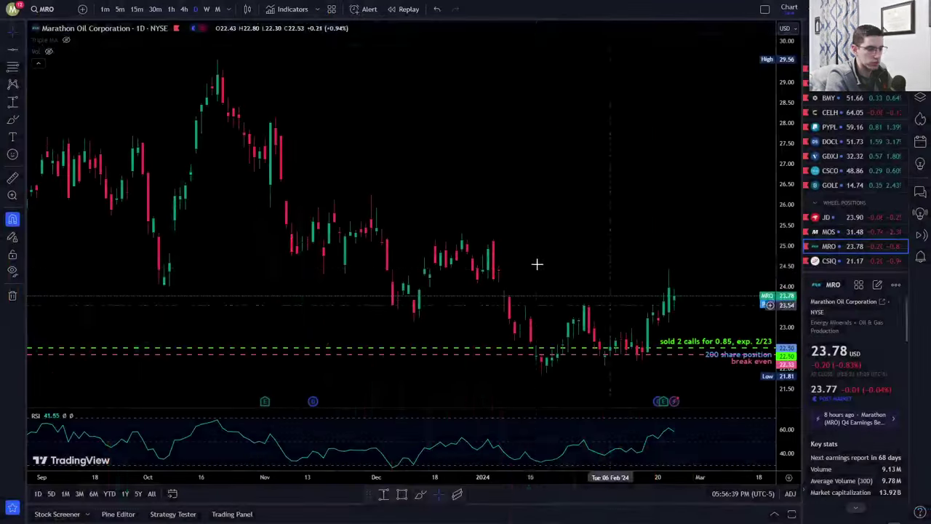
scroll(601, 251, "up", 5)
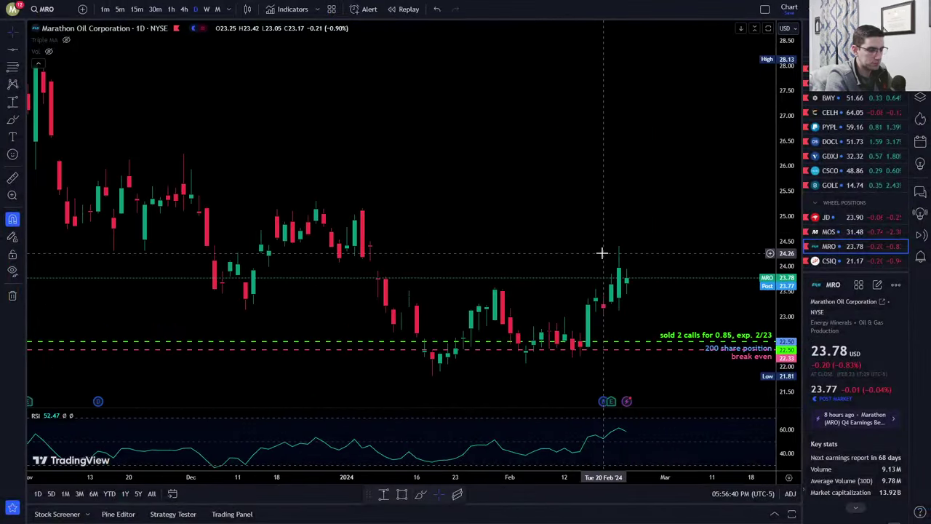
scroll(596, 259, "up", 3)
scroll(525, 328, "up", 3)
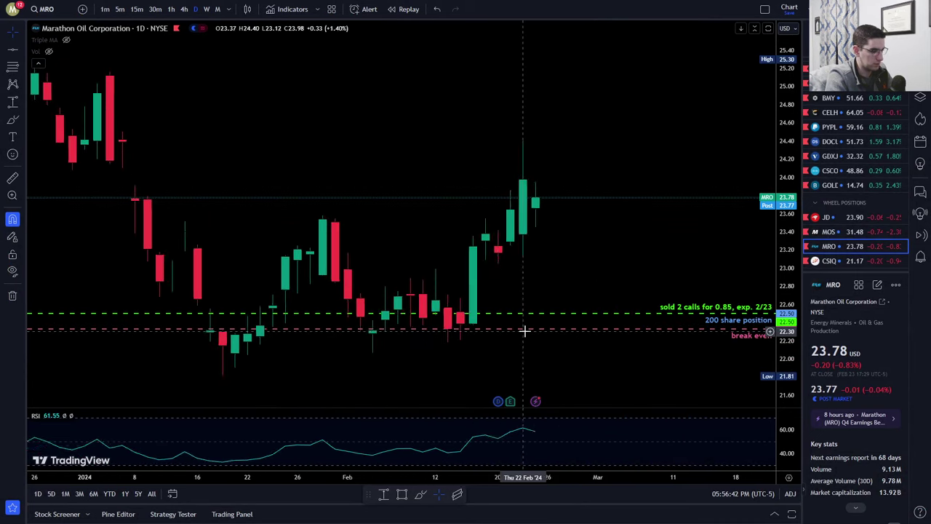
left_click_drag(416, 248, 574, 243)
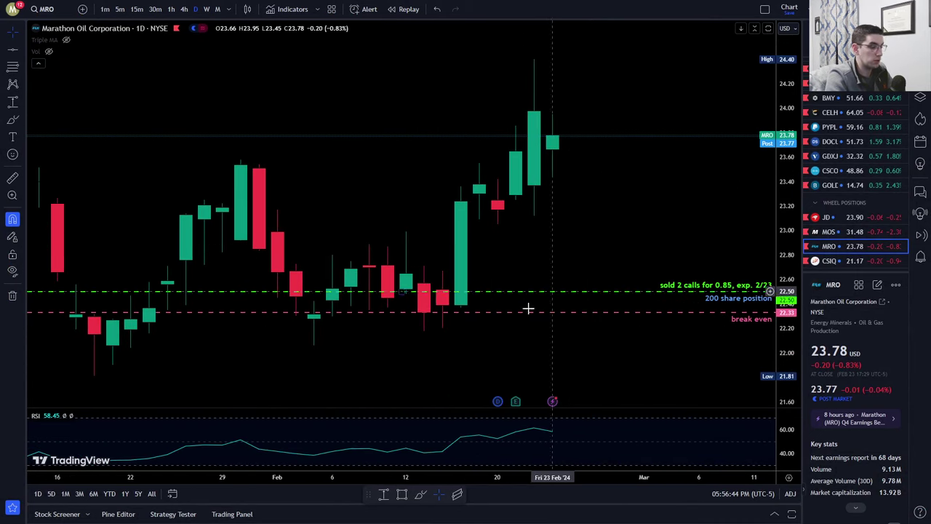
Inspect MRO's dividend marker at 20 February, dismissing the chart settings without changes.
left_click(498, 402)
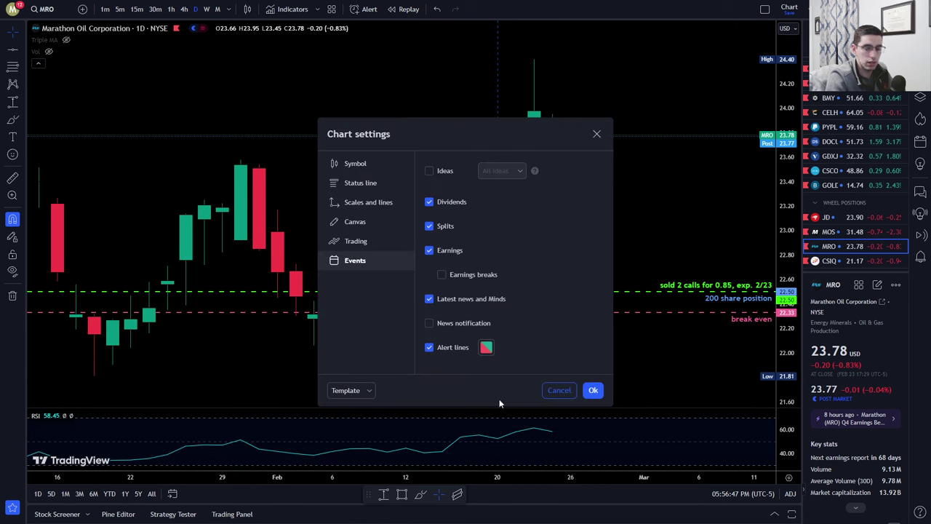
left_click(558, 389)
mouse_move(498, 401)
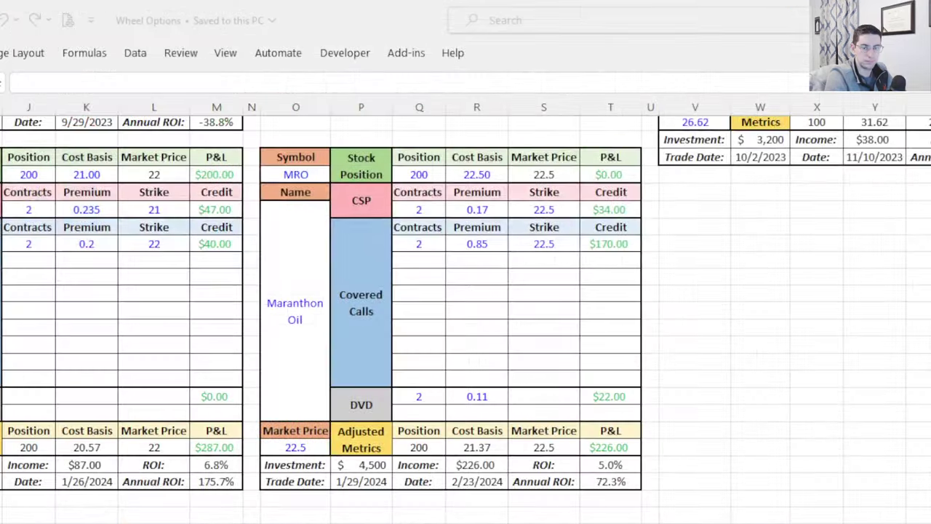
Return to the Wheel Options workbook and compare MRO's dividend, covered call, CSP and stock P&L cells with the adjusted P&L.
left_click_drag(420, 397, 593, 393)
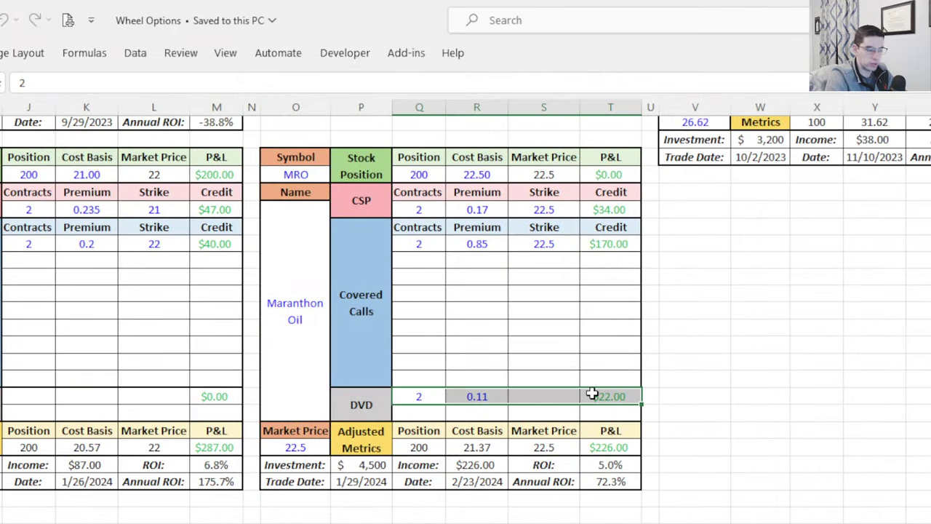
left_click(603, 395)
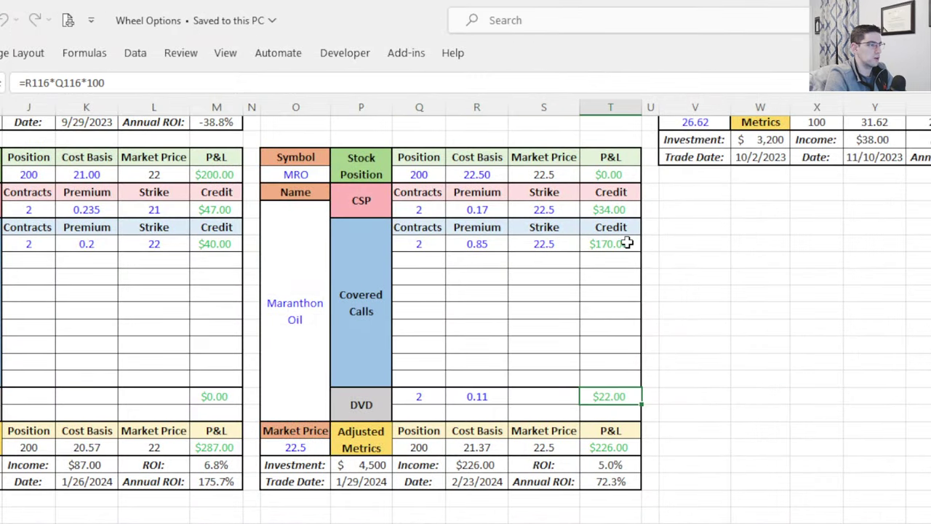
left_click(627, 244, "ctrl")
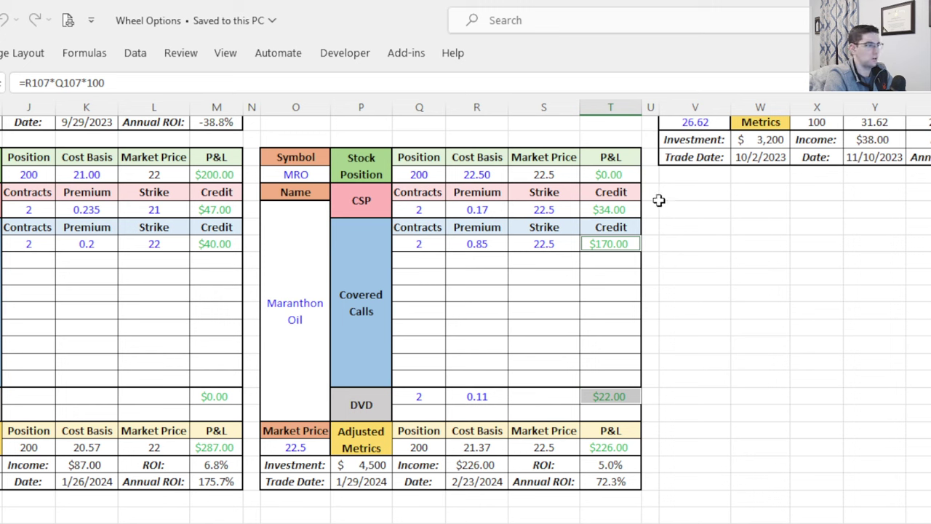
left_click(617, 212, "ctrl")
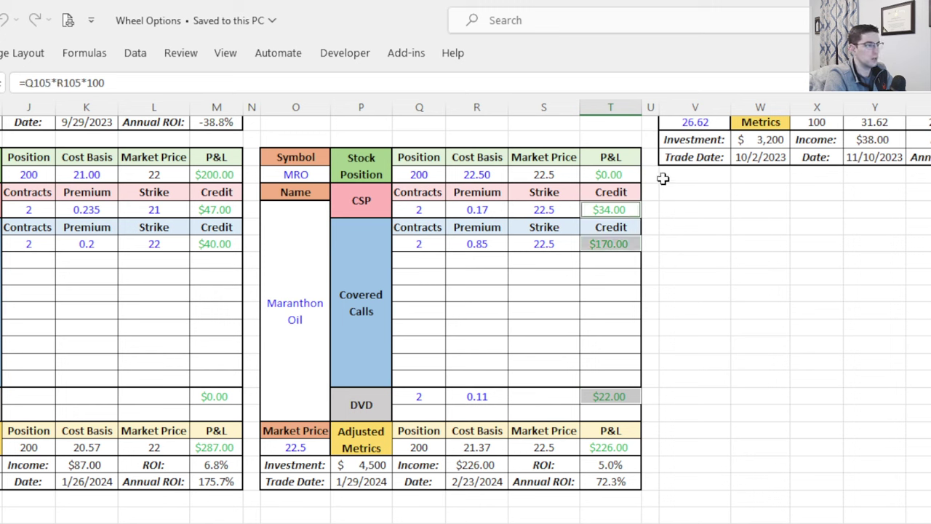
left_click(634, 176, "ctrl")
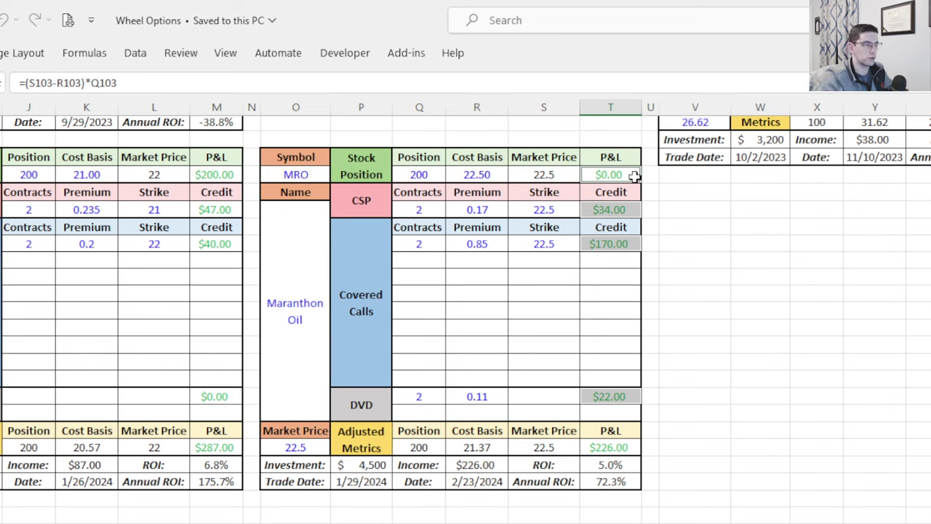
left_click(627, 448)
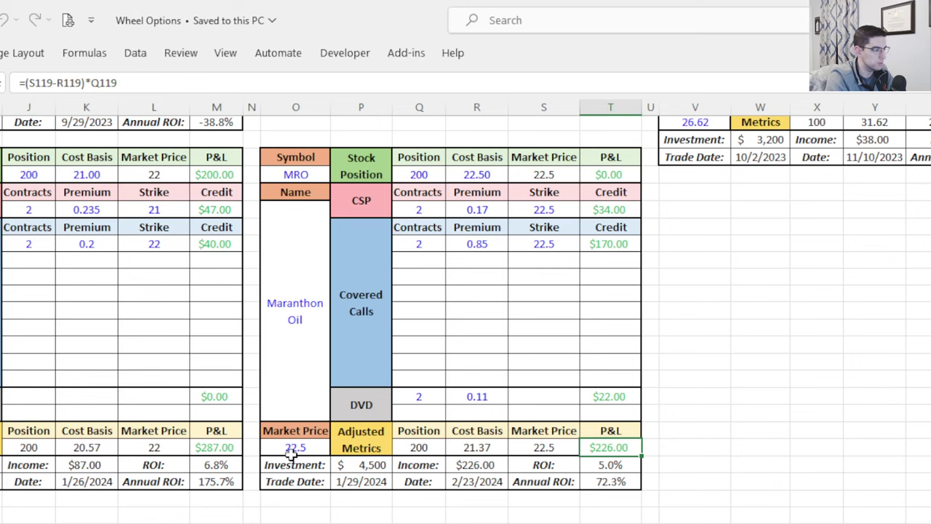
Review the MRO block's summary rows, checking the investment, trade date, closing date, ROI and annual ROI cells.
left_click_drag(291, 464, 389, 464)
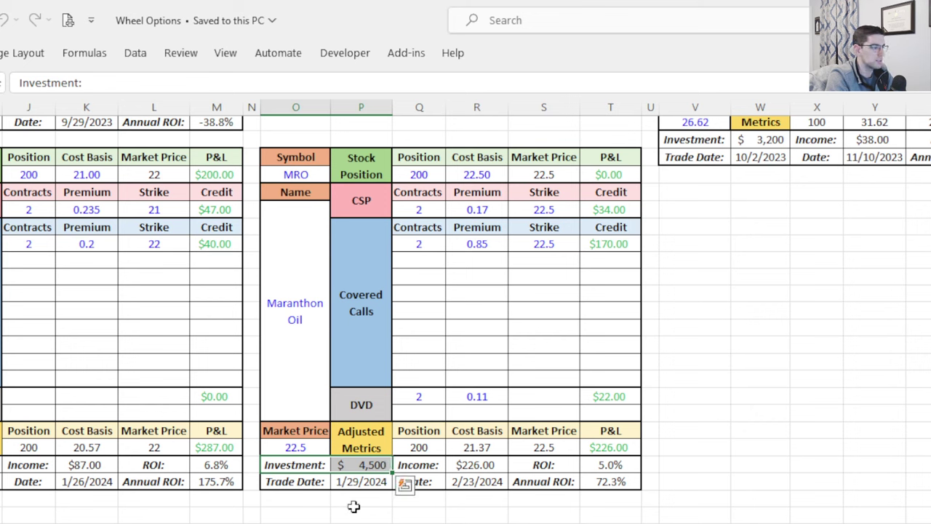
left_click(354, 481)
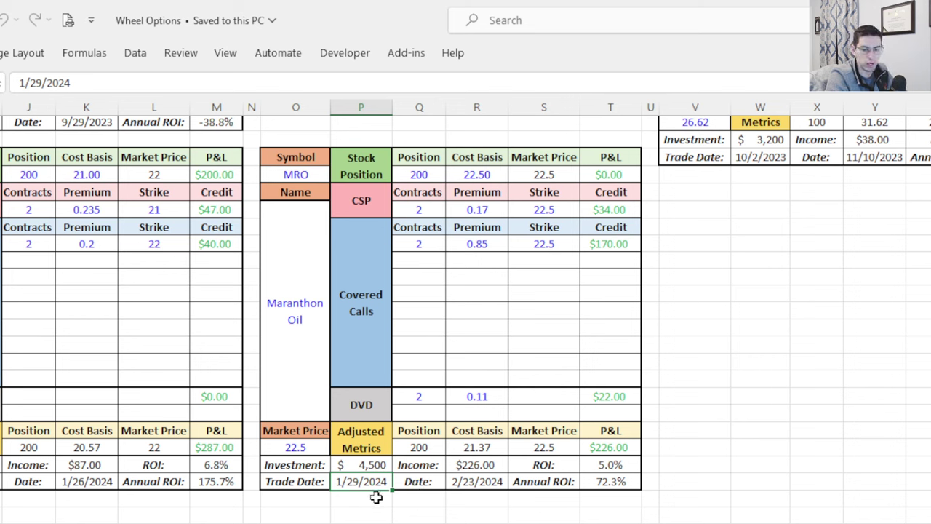
left_click(469, 477)
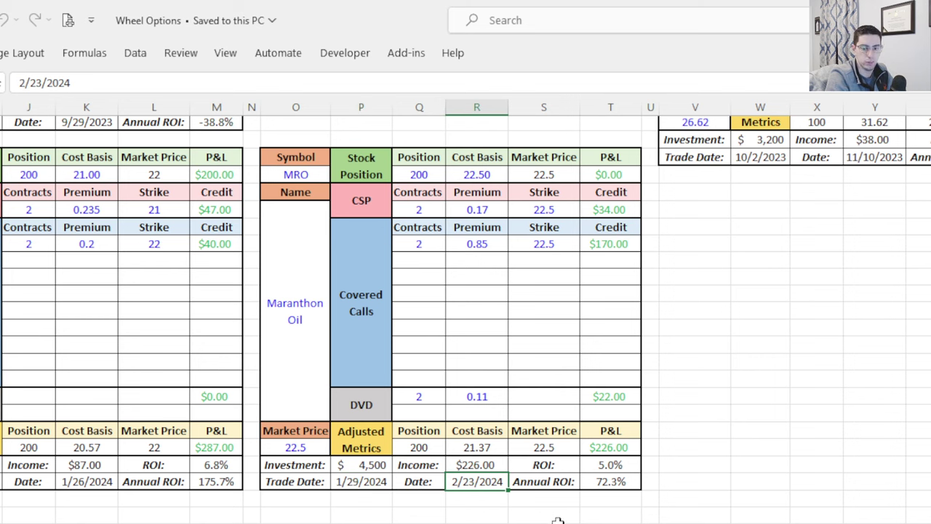
left_click(615, 463)
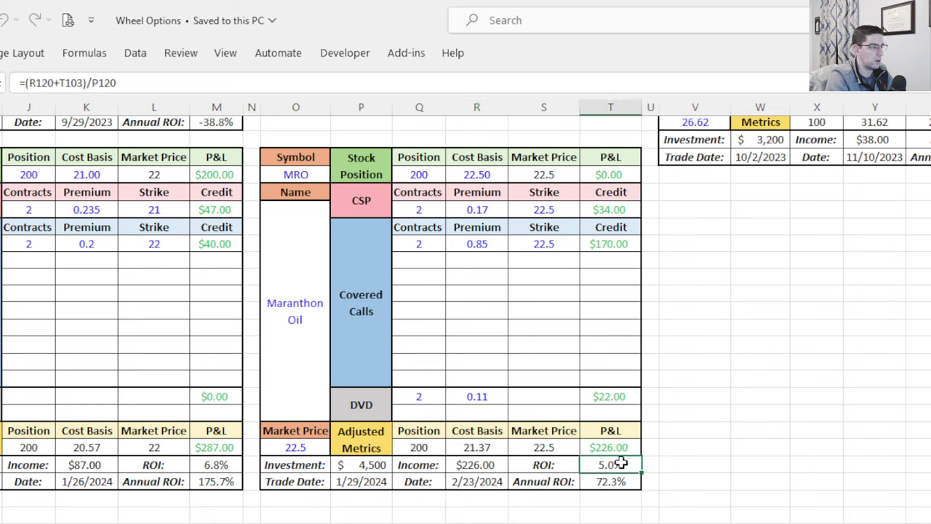
left_click(677, 463)
left_click(632, 465)
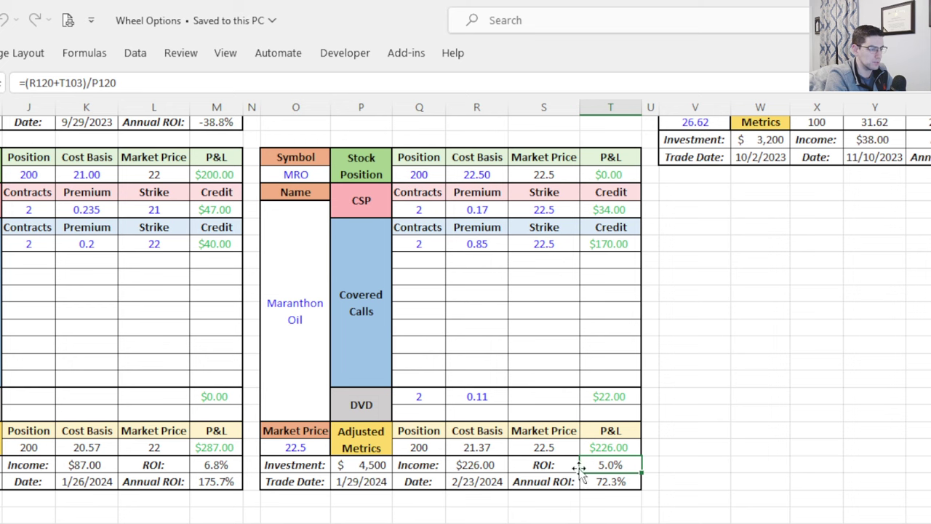
left_click(632, 481)
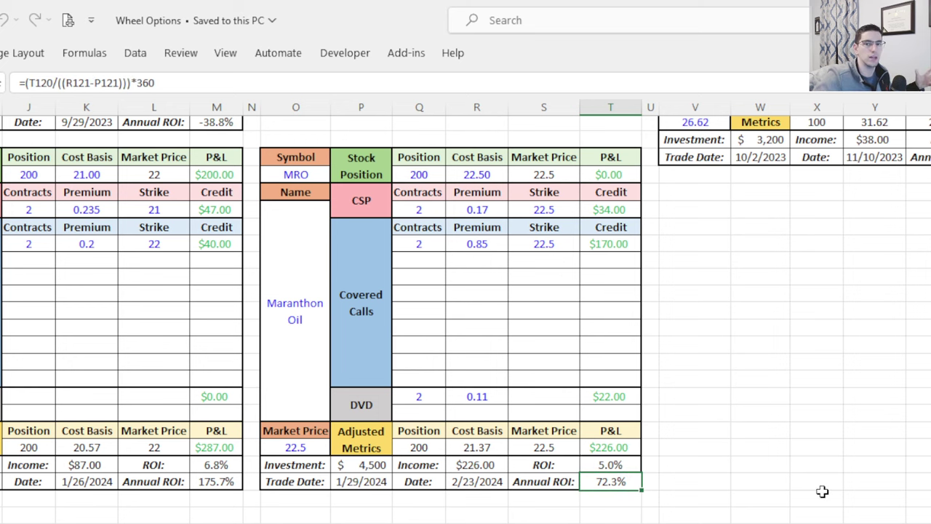